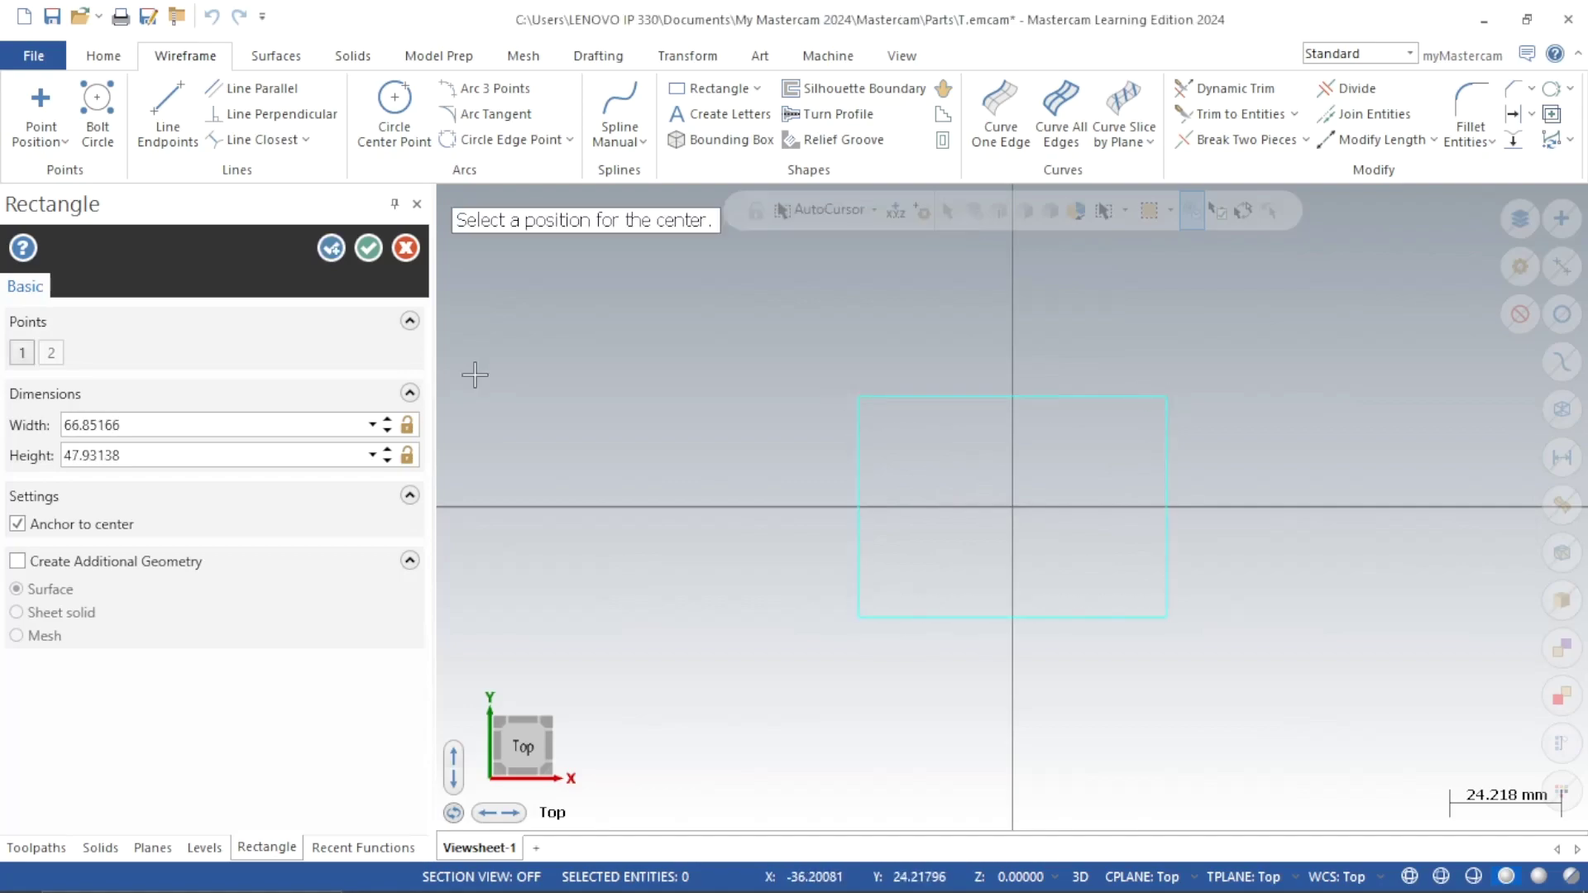
# Create a rectangle 100 mm wide and 100 mm high, anchored to its center at the origin
pyautogui.doubleClick(136, 425)
pyautogui.write('100.0')
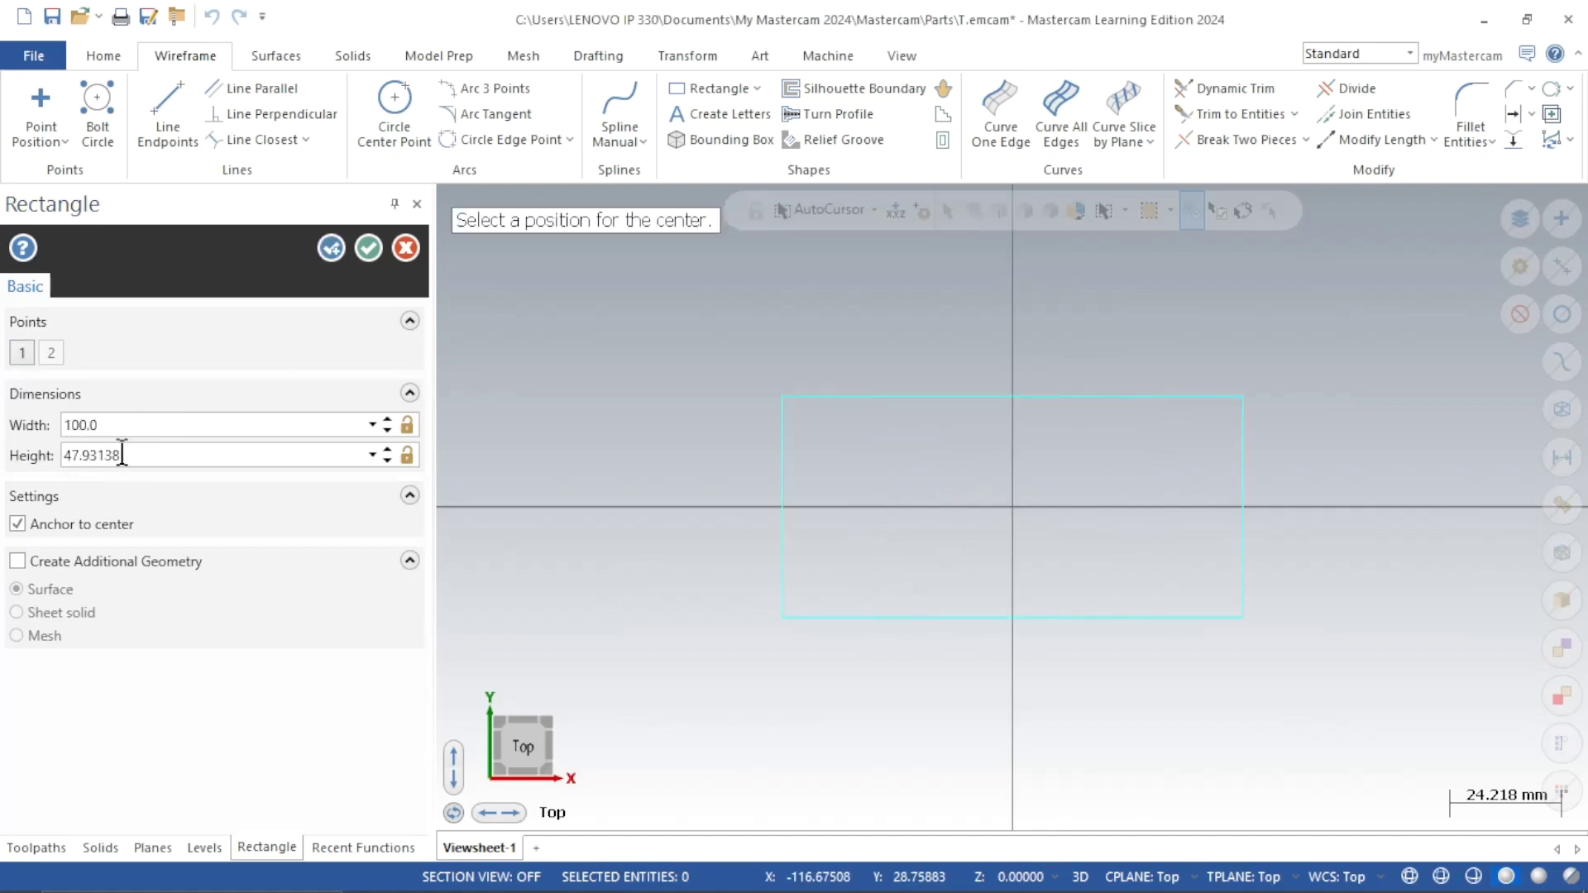
pyautogui.doubleClick(122, 454)
pyautogui.write('100')
pyautogui.press('Return')
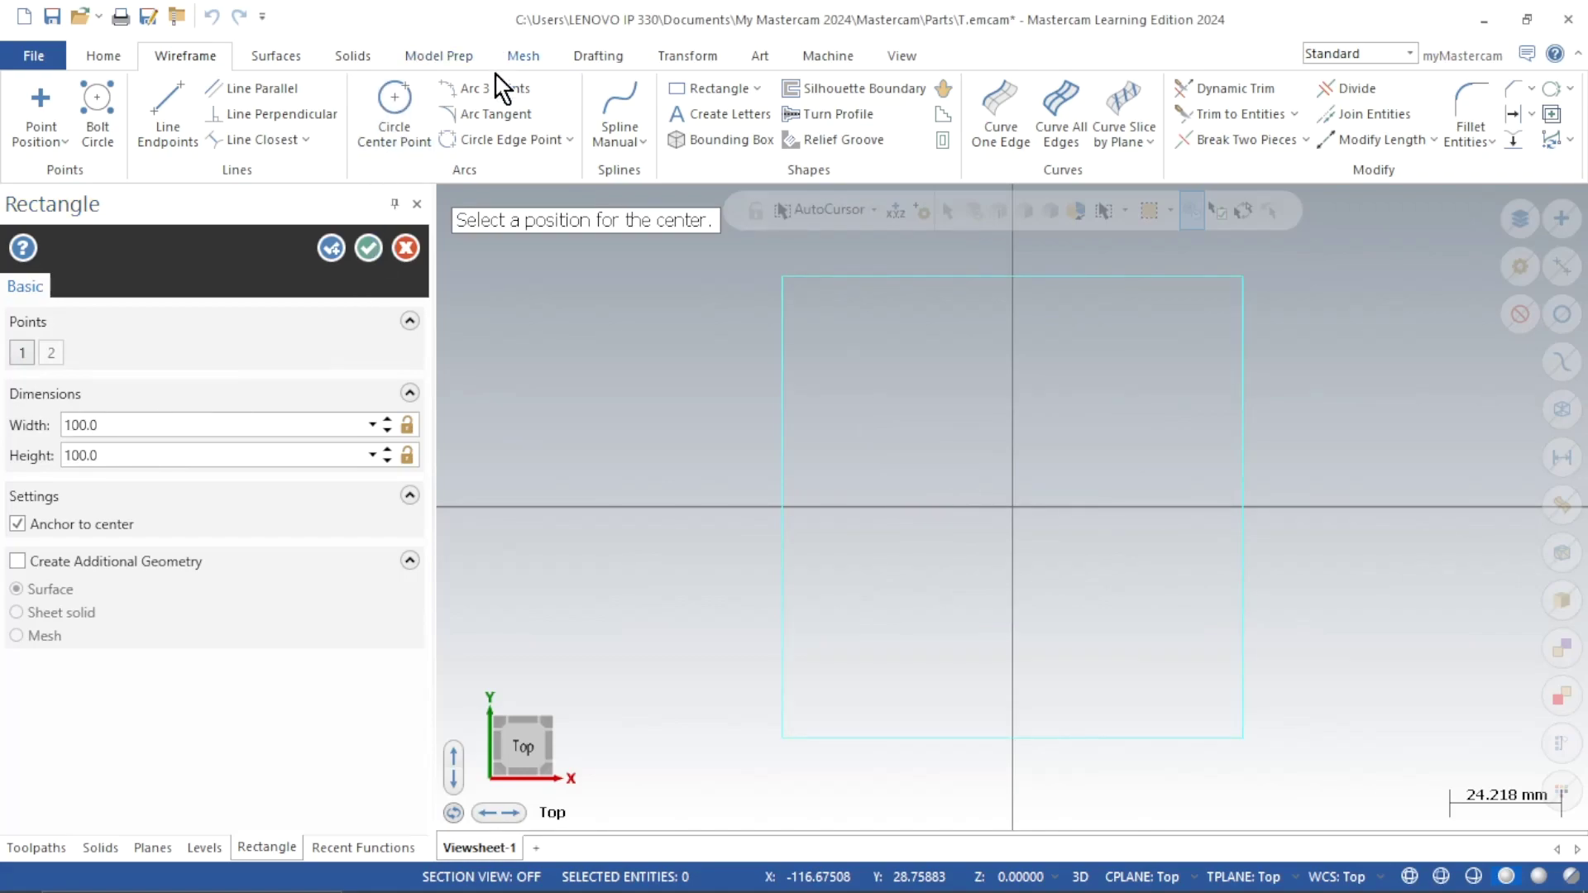
pyautogui.click(369, 252)
# Draw a 20 mm vertical helper line downward from the square's upper-left corner along its left edge
pyautogui.click(156, 132)
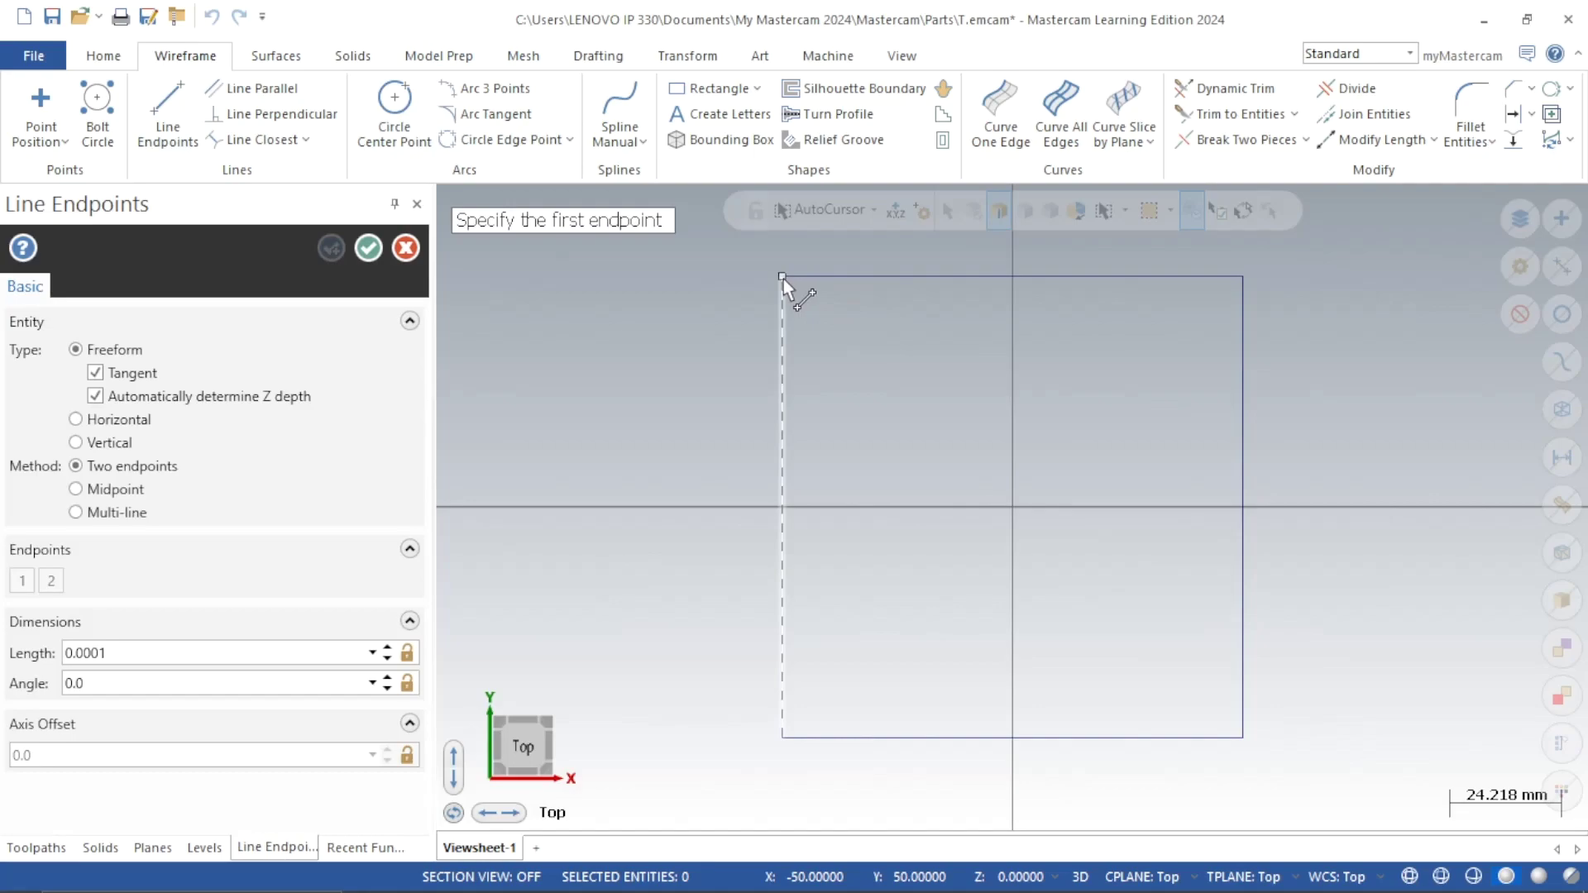
pyautogui.click(782, 276)
pyautogui.click(783, 355)
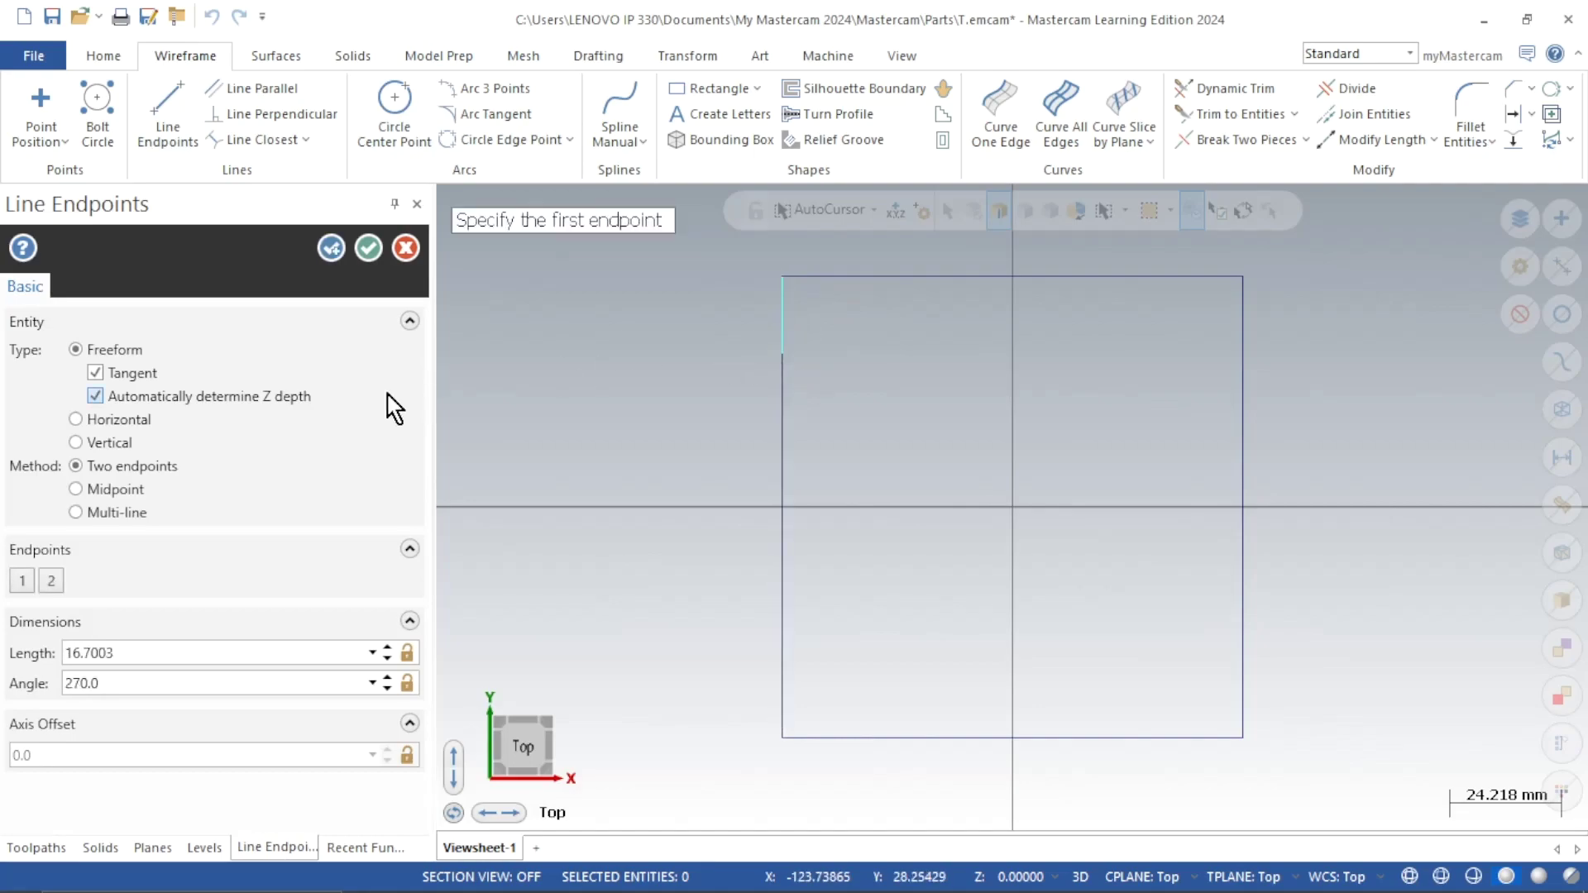
pyautogui.doubleClick(118, 652)
pyautogui.write('1')
# Draw a 20 mm horizontal helper line from the vertical helper line's lower end into the square
pyautogui.click(781, 370)
pyautogui.click(938, 369)
pyautogui.doubleClick(206, 653)
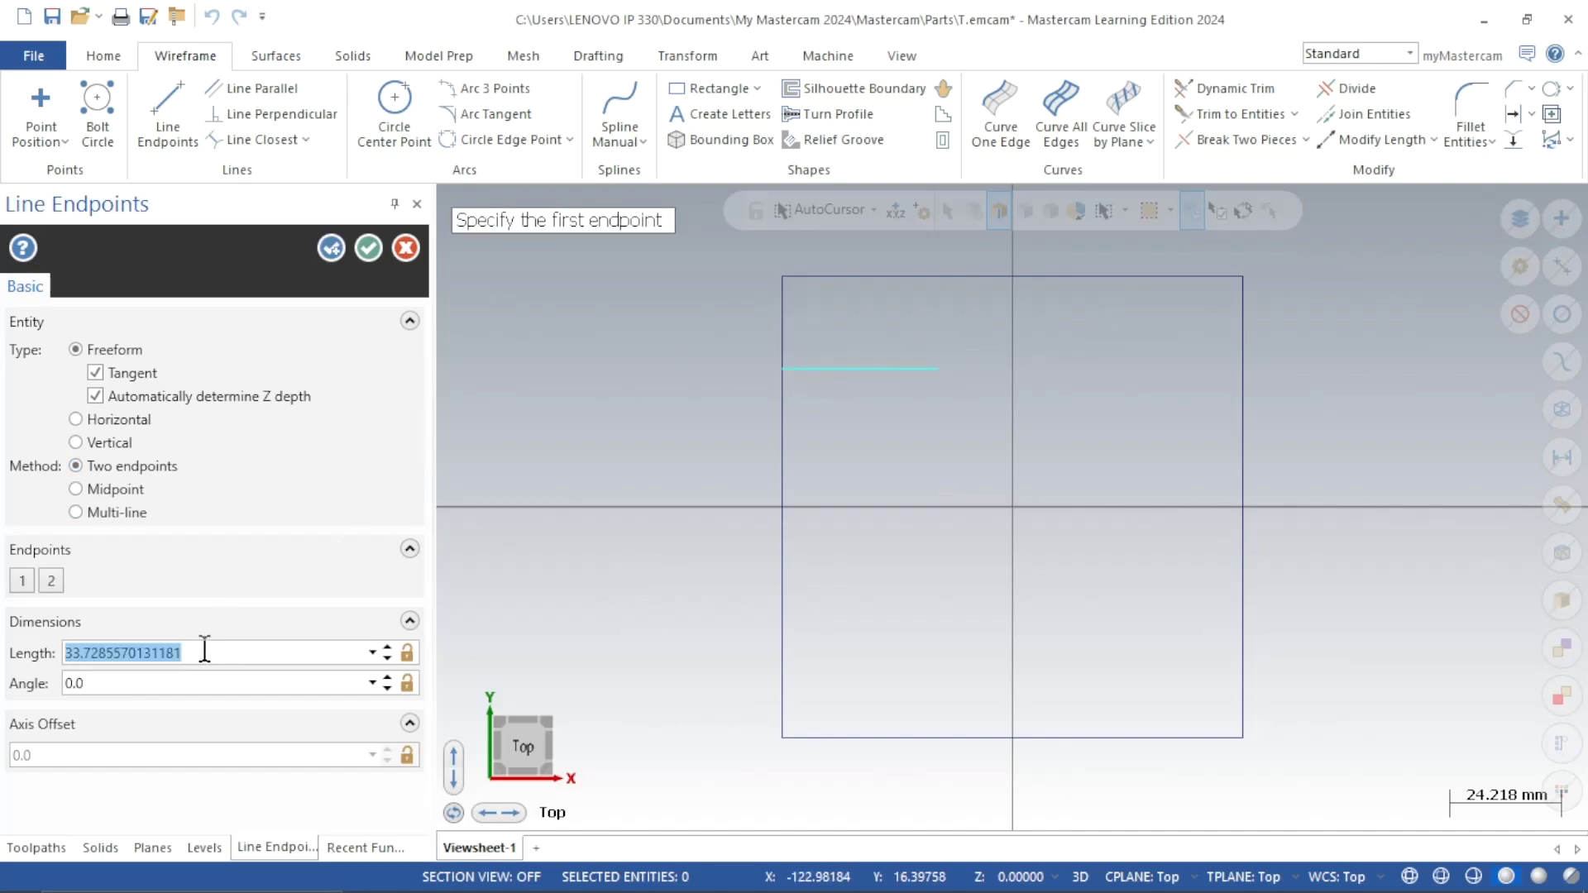
pyautogui.write('20.0')
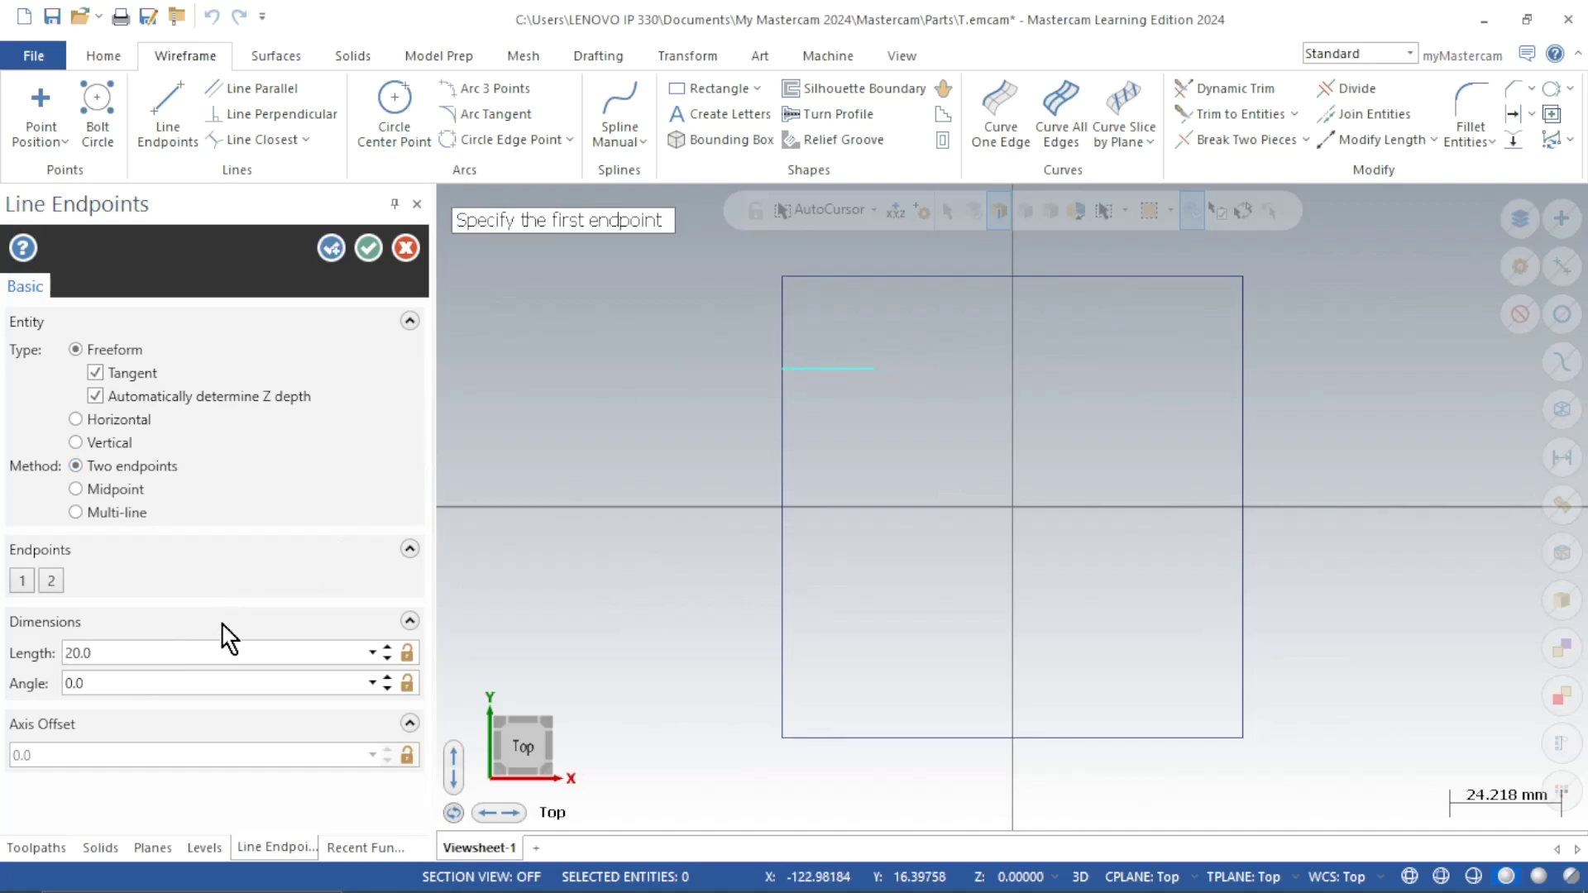
pyautogui.click(369, 248)
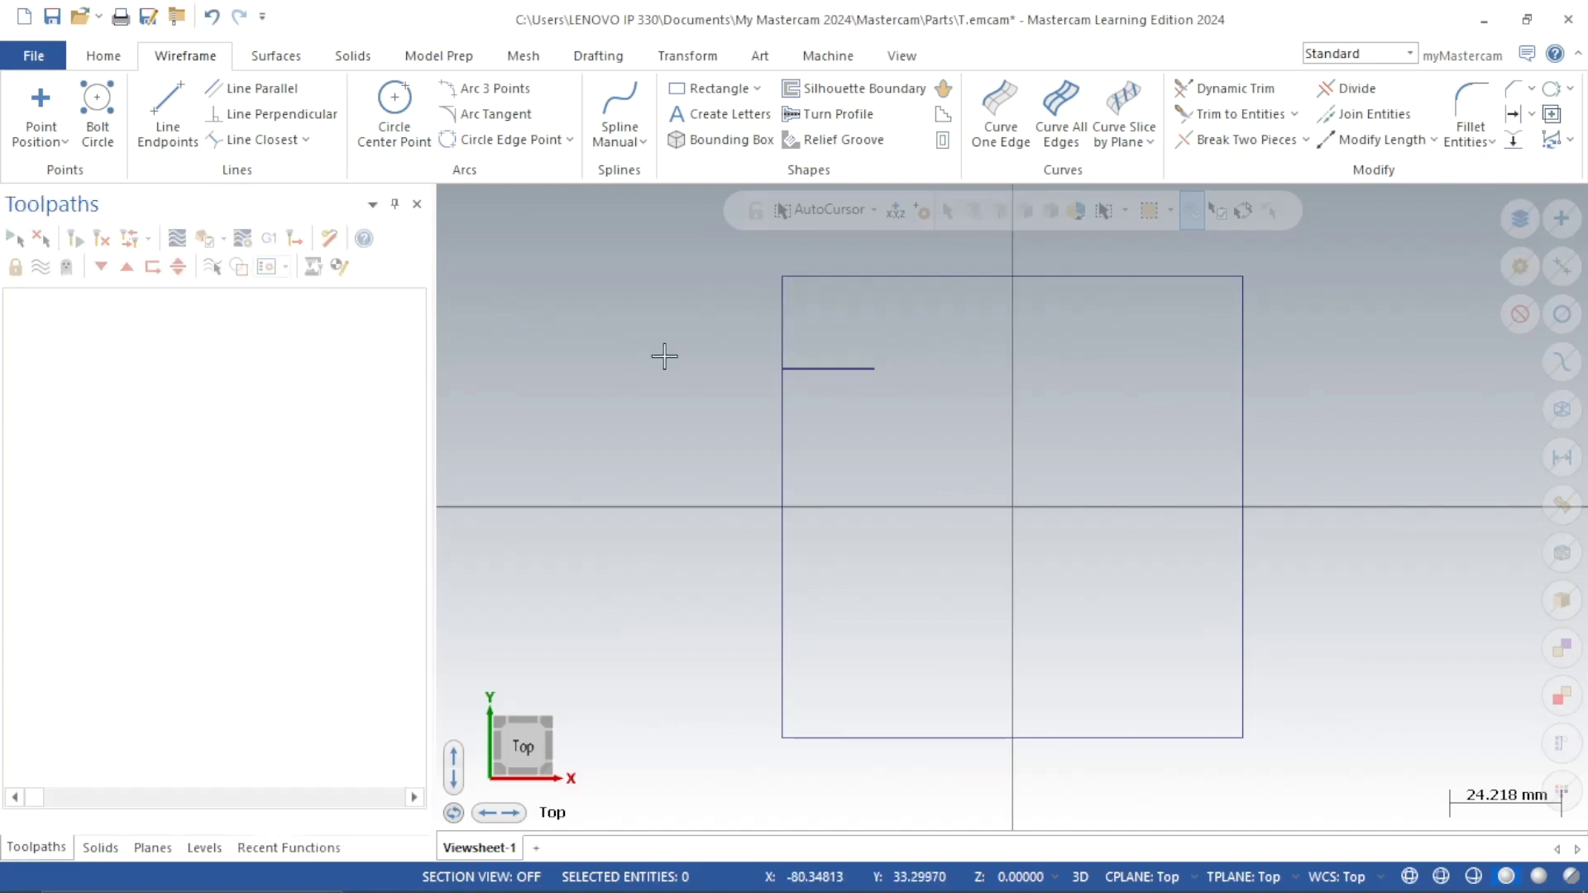
# Place a point at the horizontal helper line's inner end and delete both helper lines
pyautogui.click(45, 116)
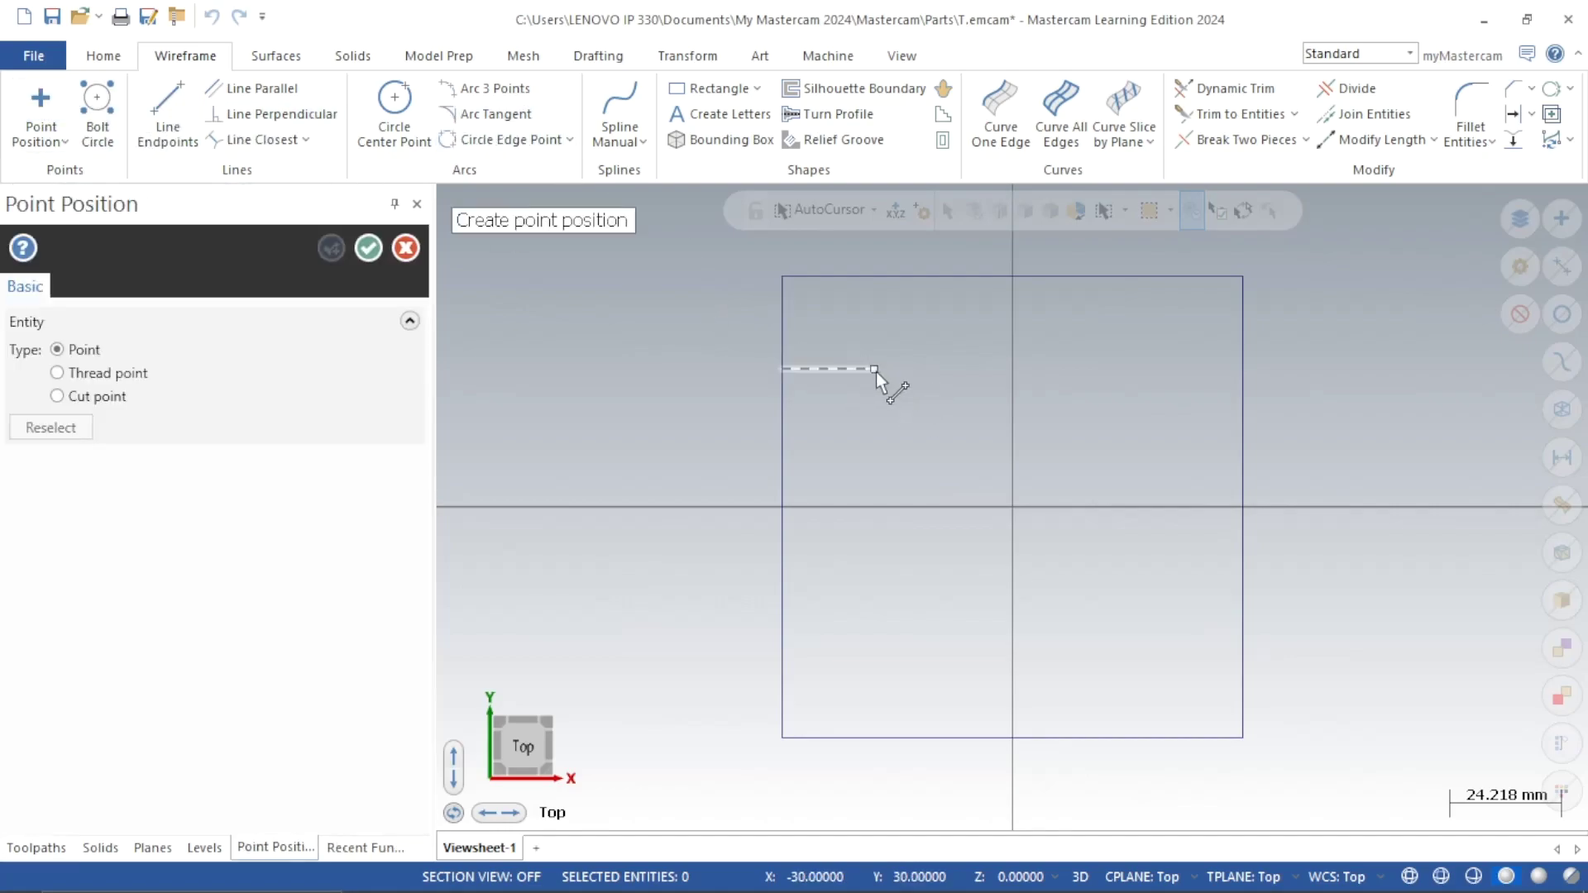
pyautogui.click(874, 370)
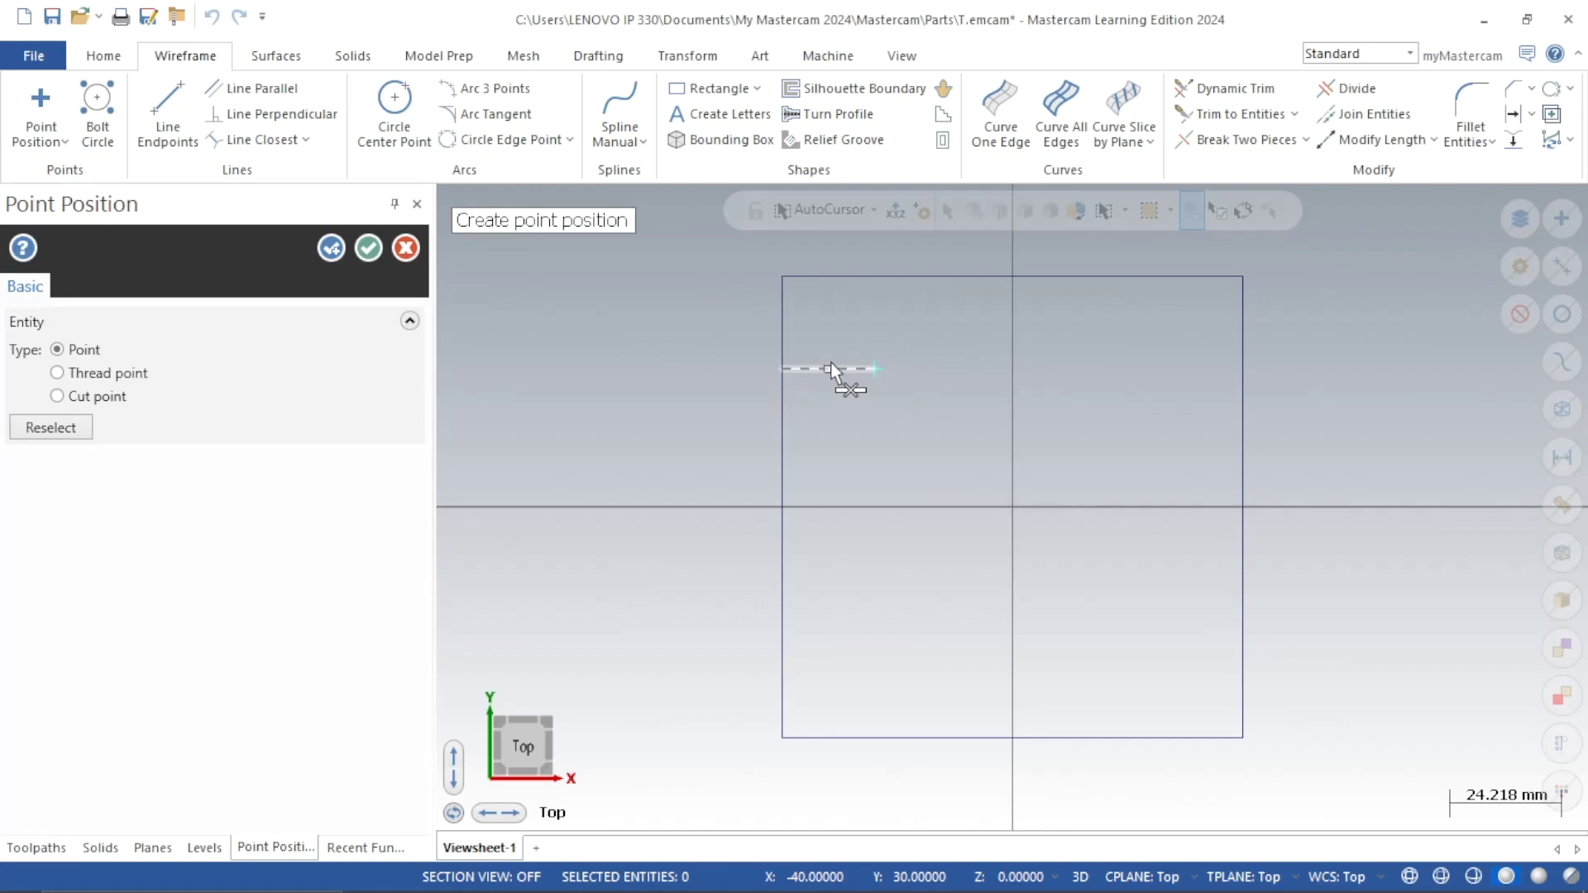
pyautogui.click(369, 247)
pyautogui.click(807, 368)
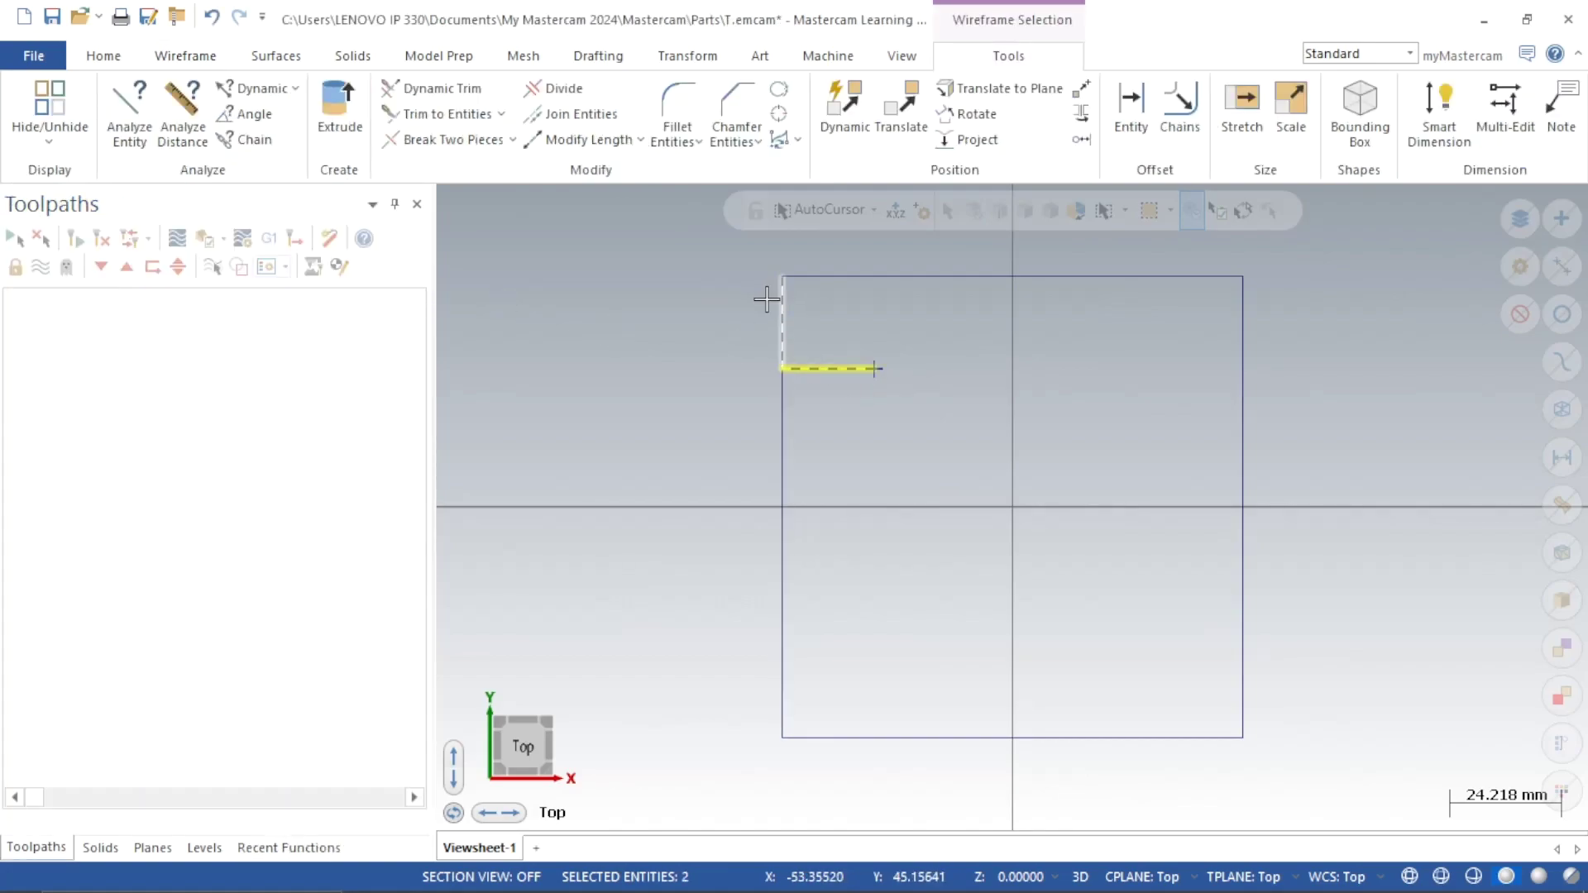
pyautogui.press('Delete')
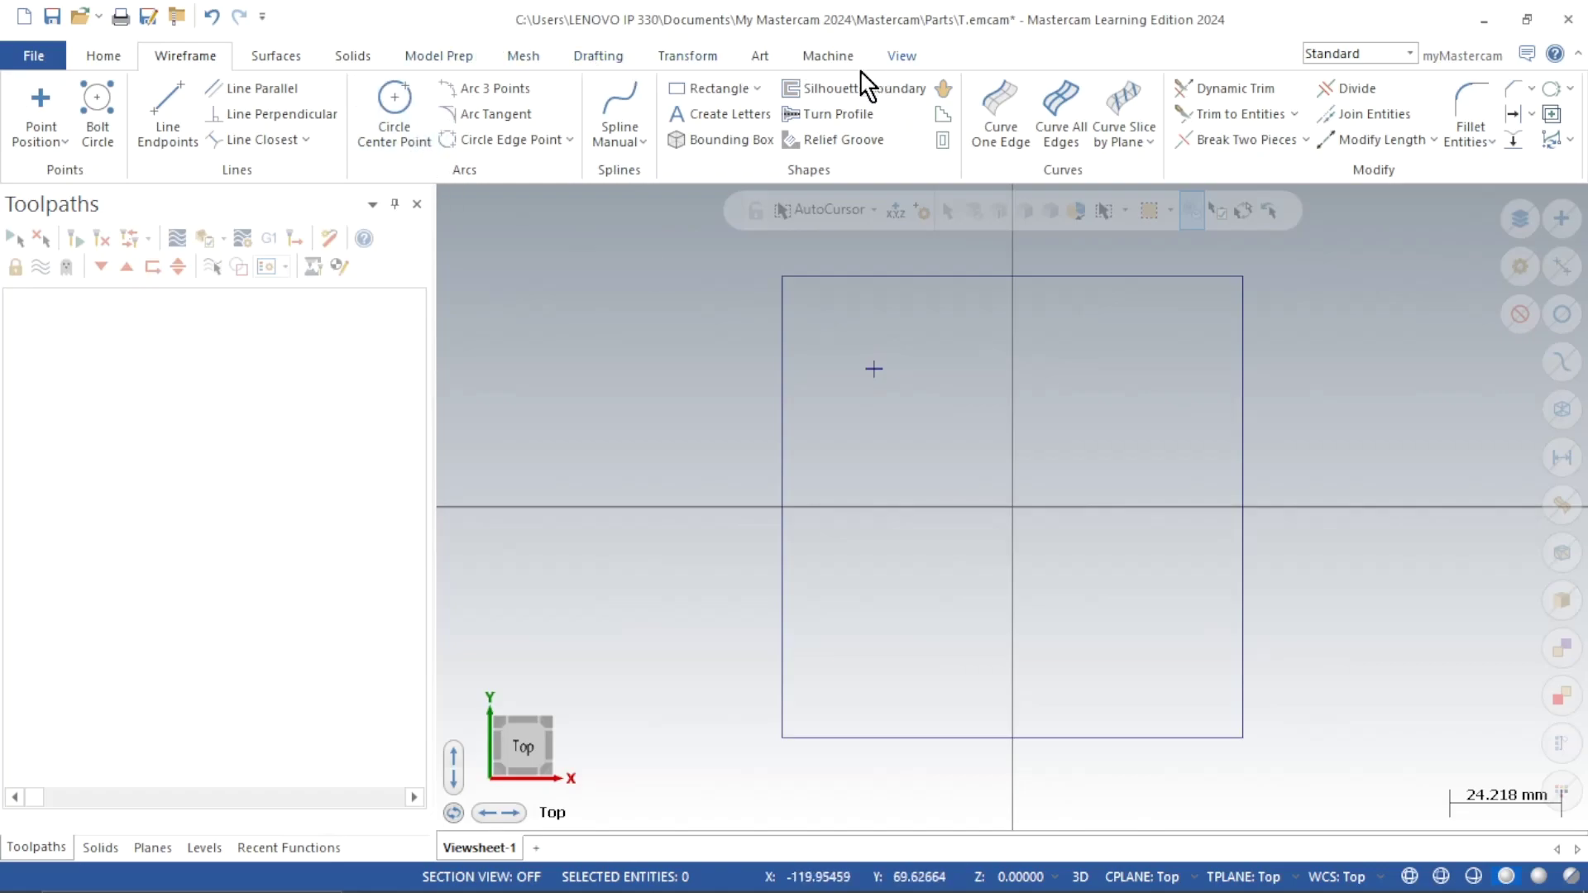
# Make a rectangular array of the point with 3 instances at 30 mm spacing in each direction, using the opposite side for direction 2
pyautogui.click(697, 60)
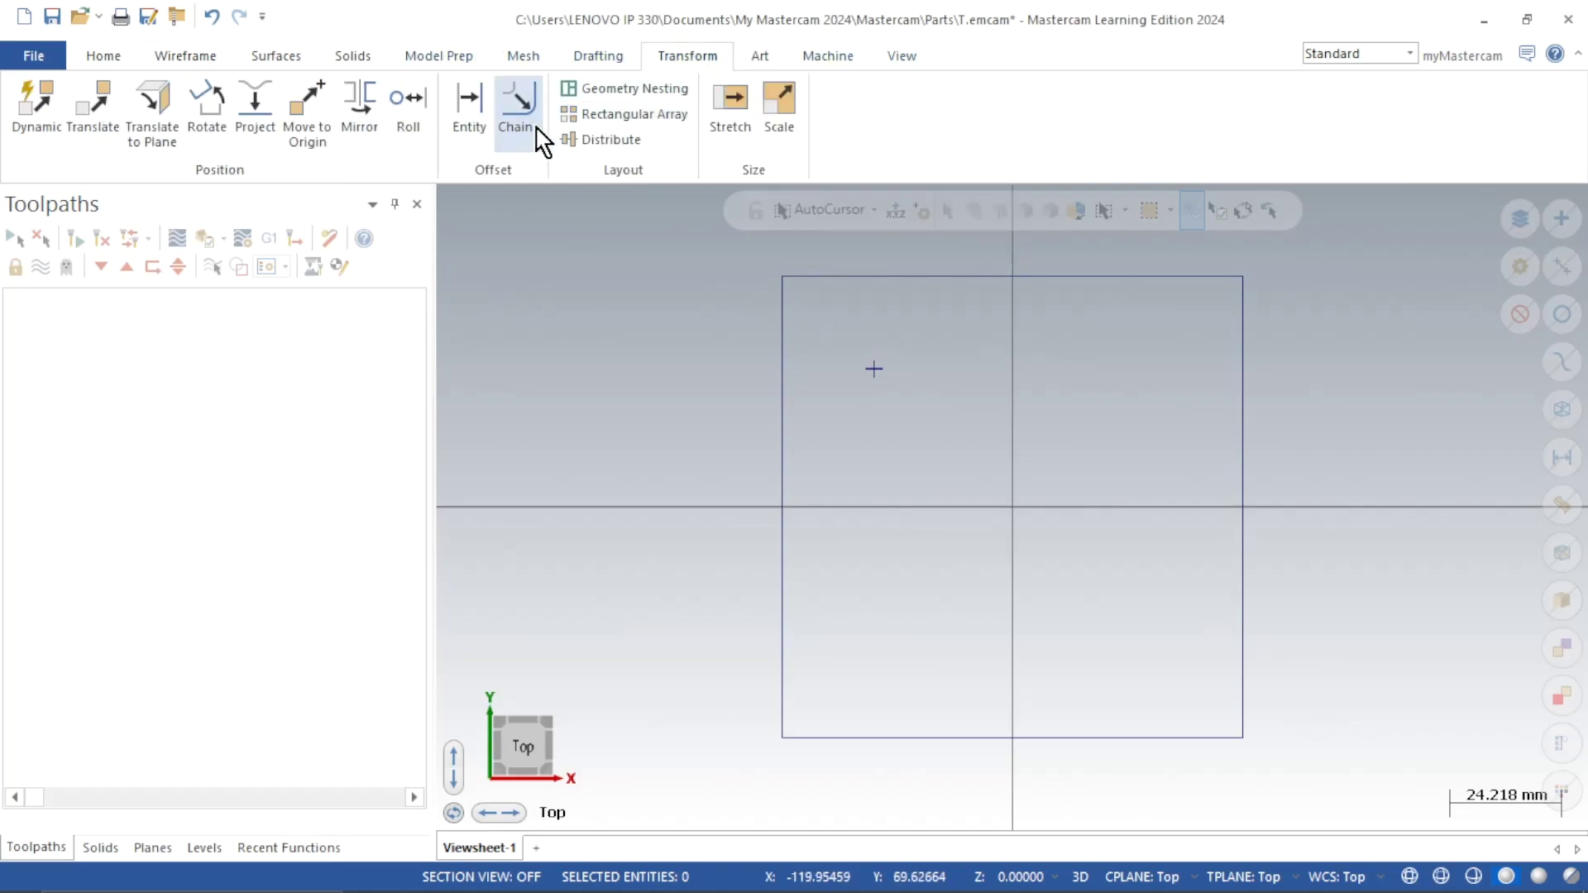
pyautogui.click(622, 116)
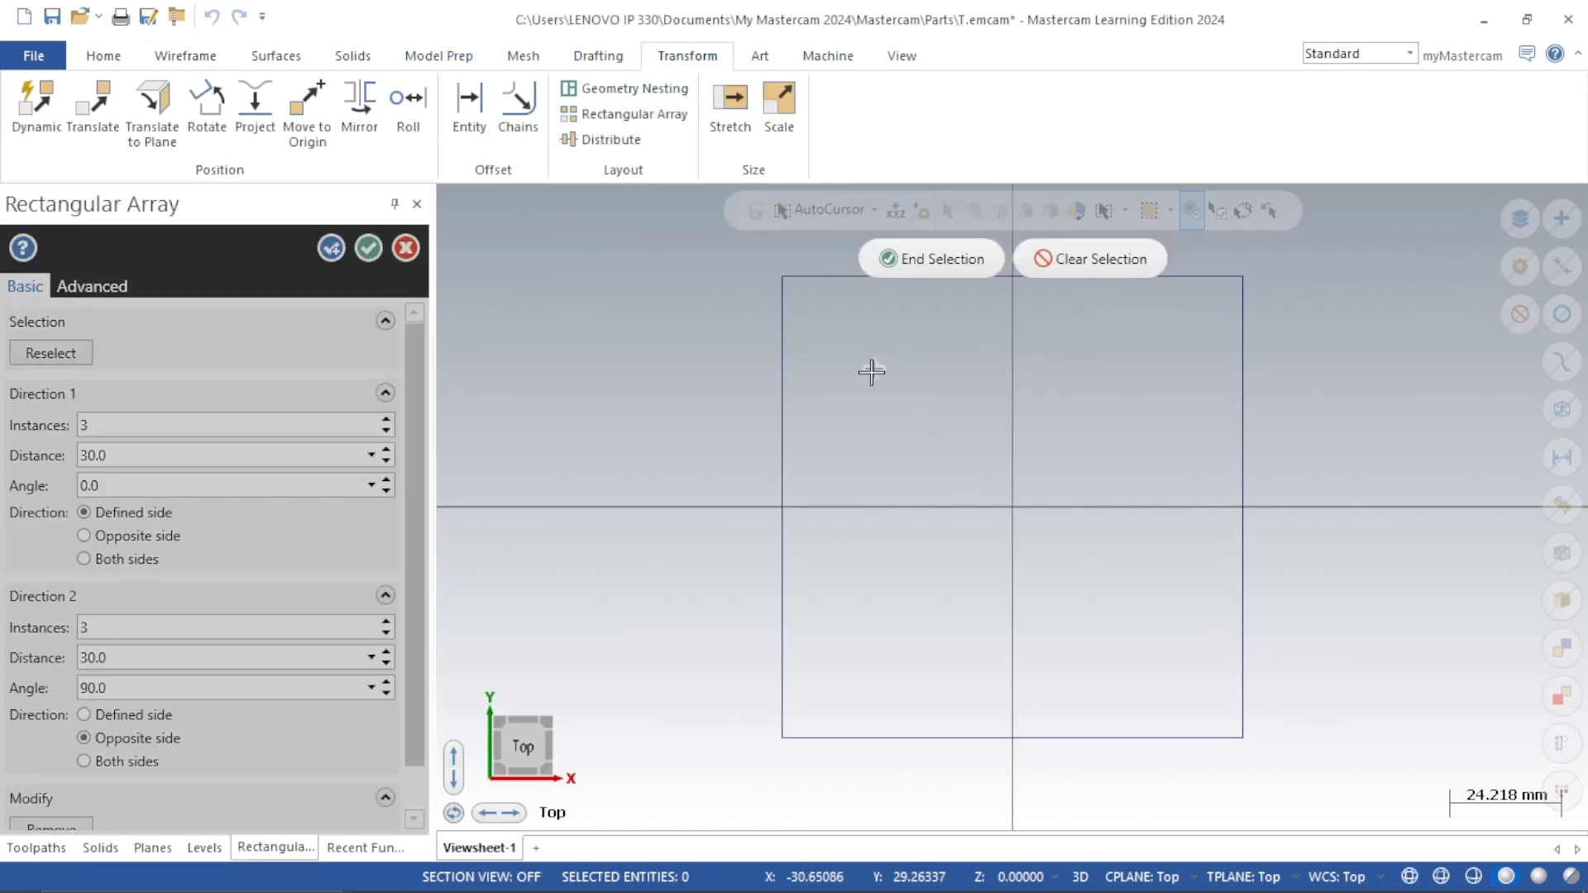
pyautogui.click(874, 370)
pyautogui.click(918, 261)
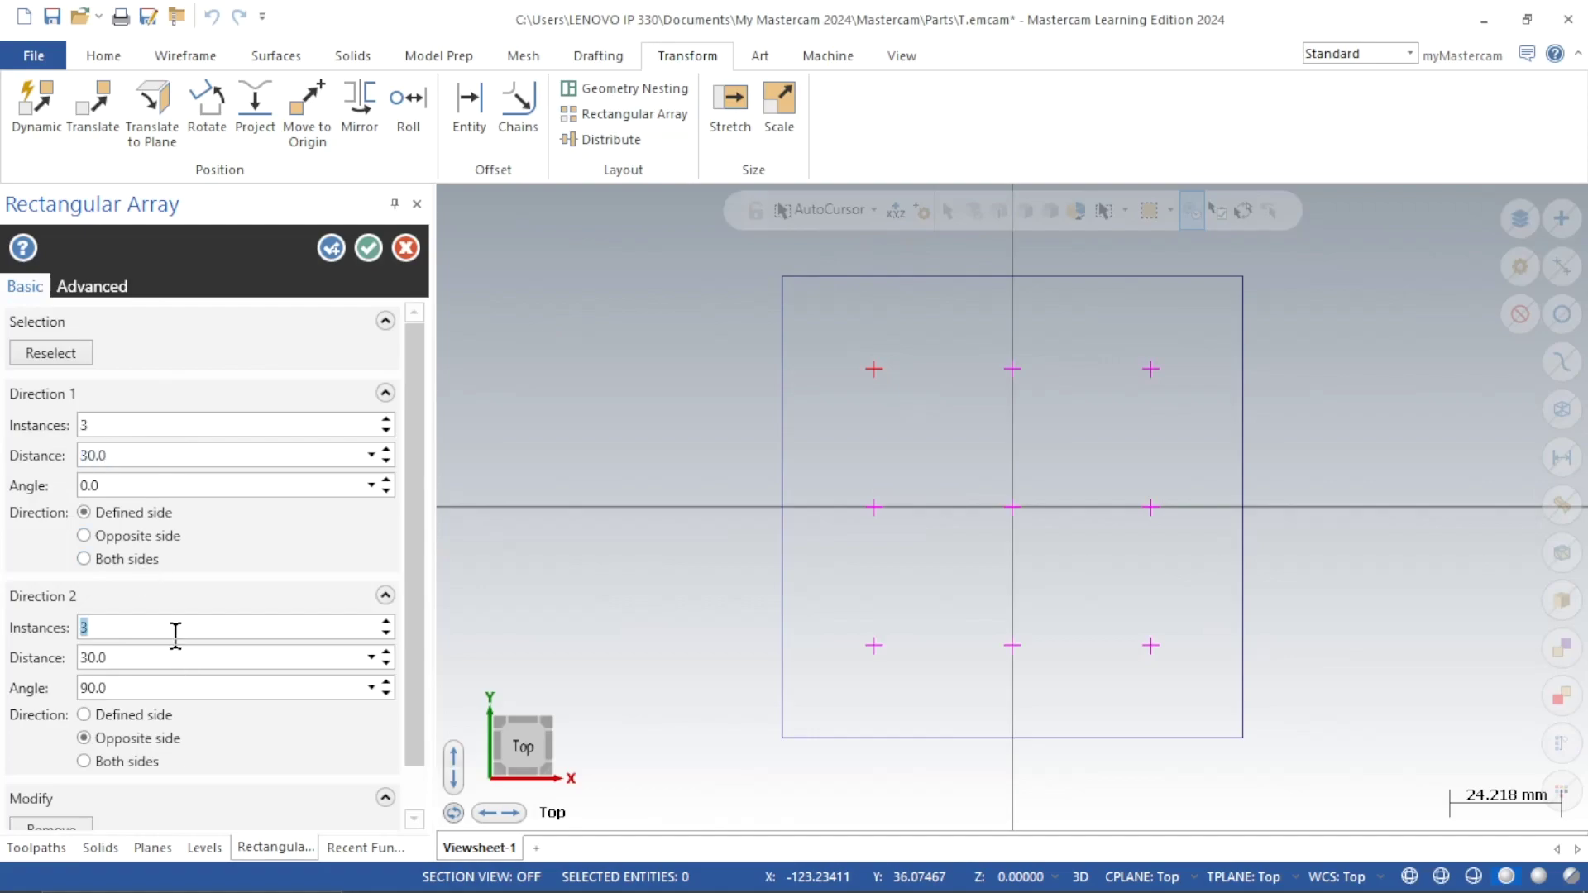
pyautogui.click(366, 248)
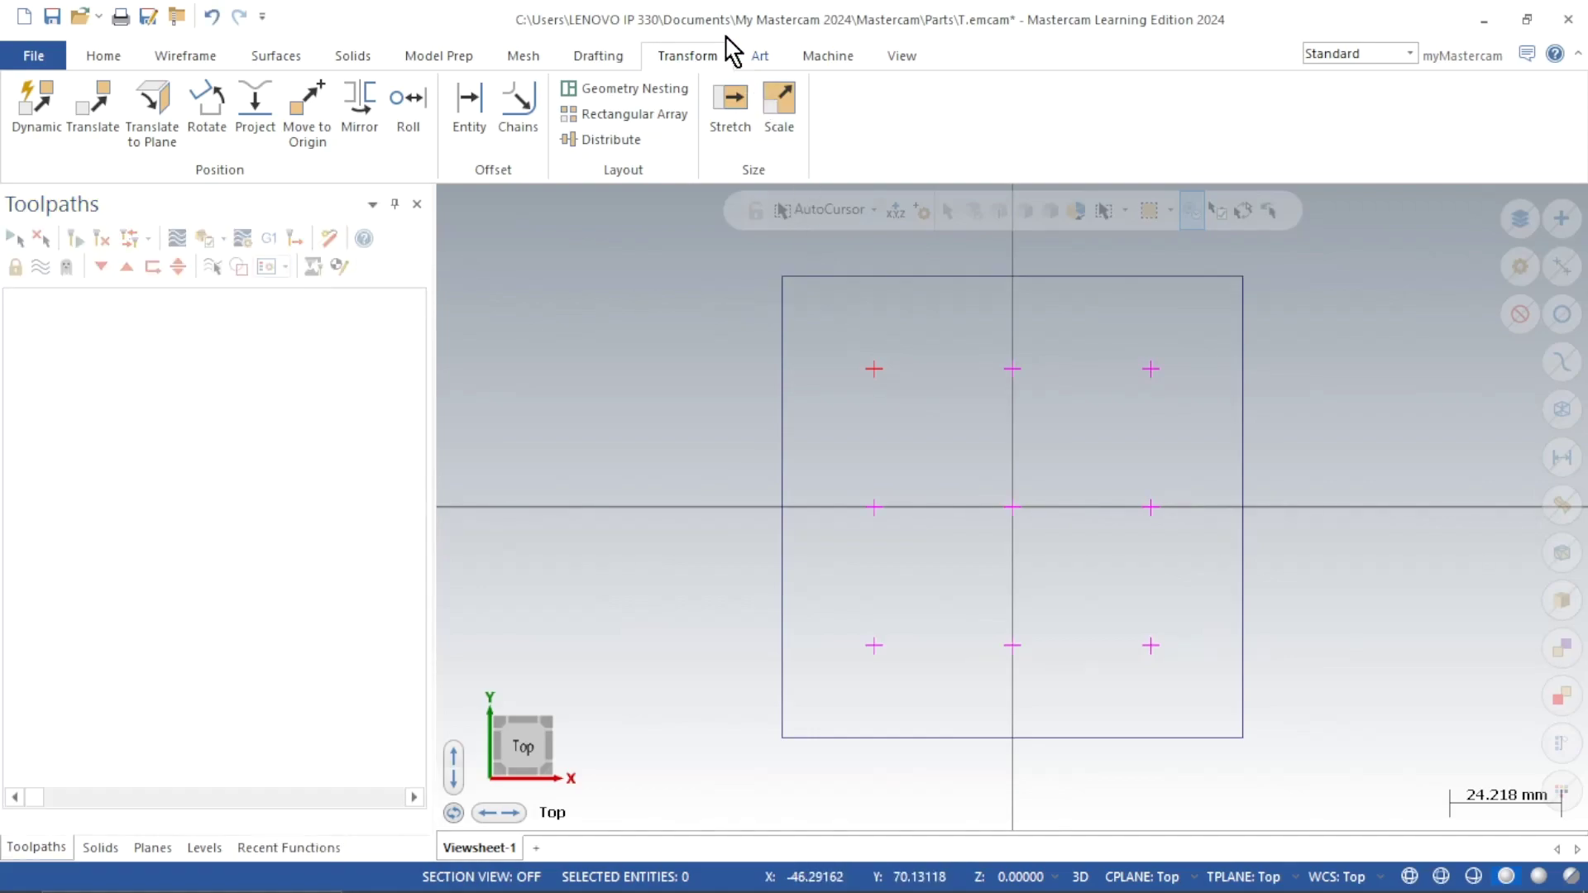
# Add a default mill machine group for the part
pyautogui.click(804, 51)
pyautogui.click(45, 133)
pyautogui.click(78, 170)
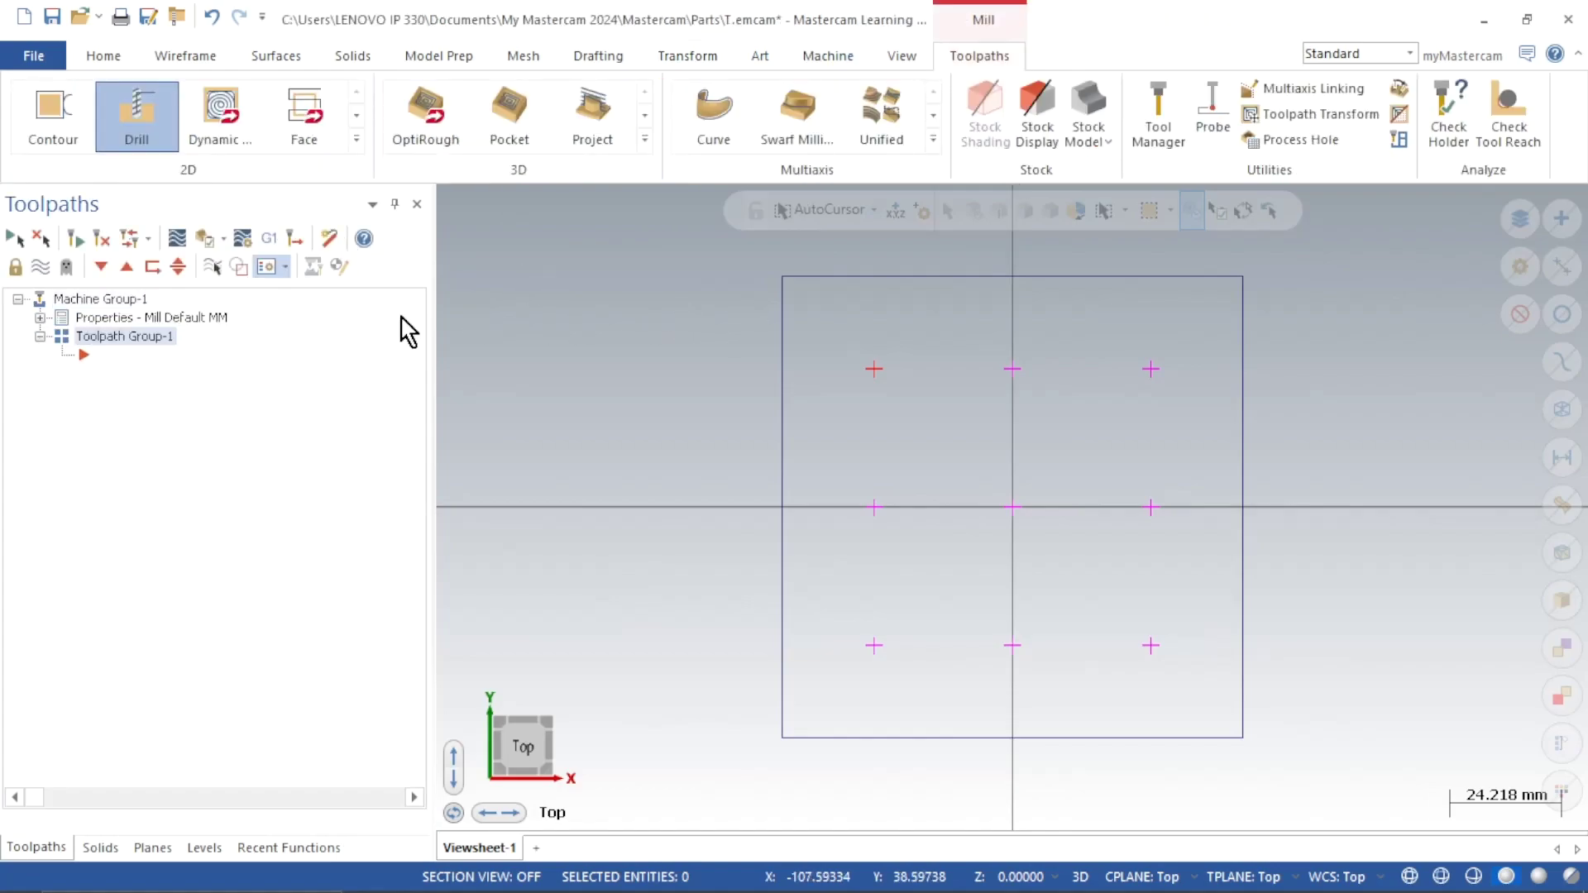
# Create rectangular stock in the stock setup from the four edges of the square
pyautogui.click(40, 318)
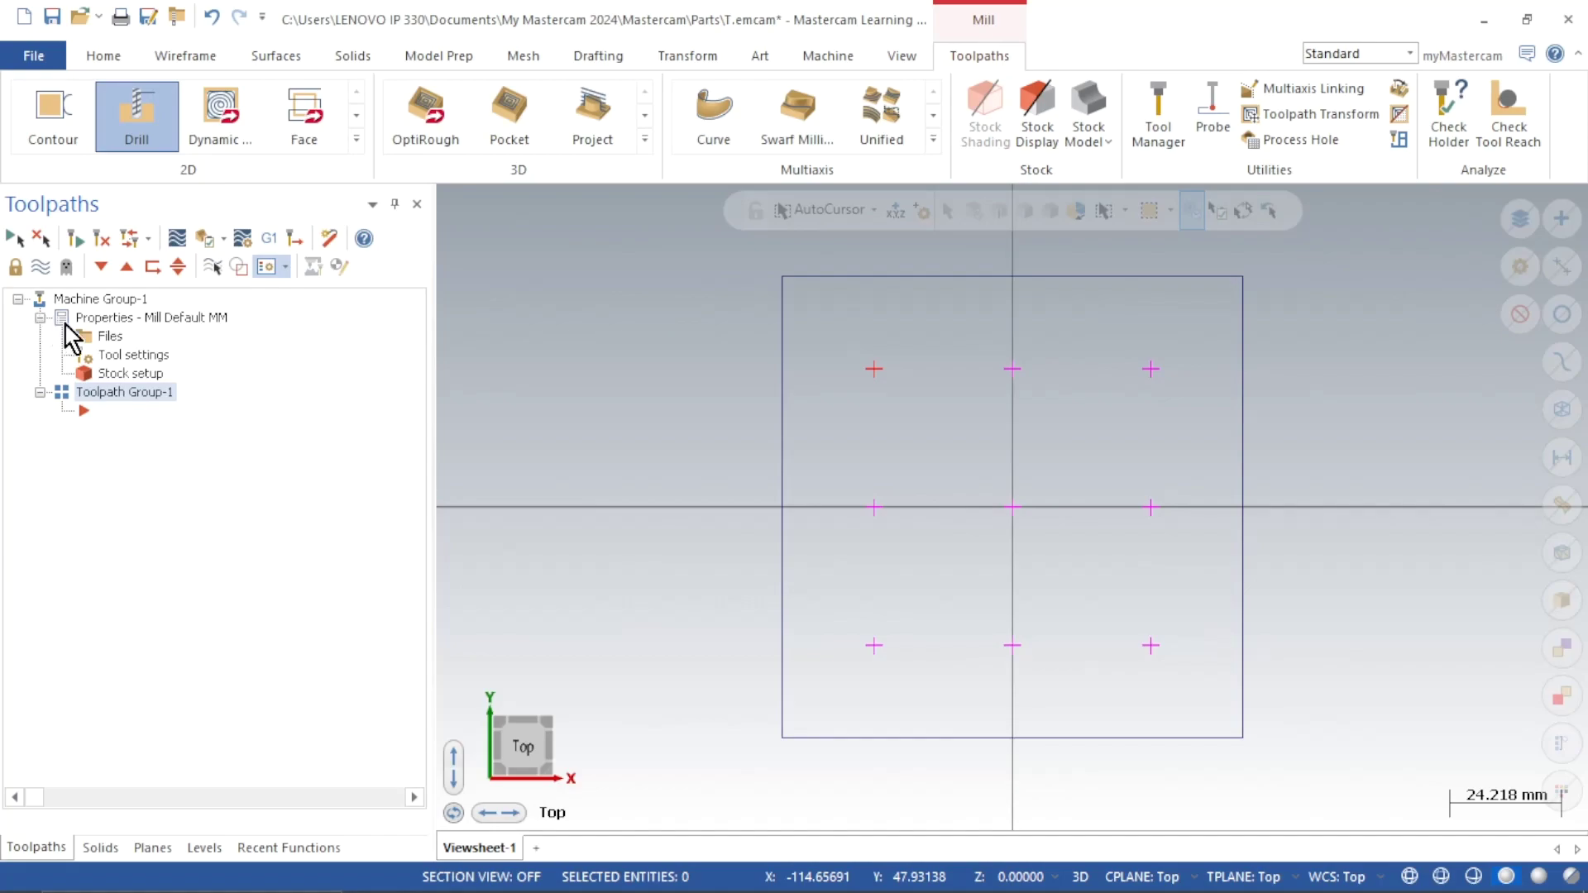
pyautogui.click(99, 377)
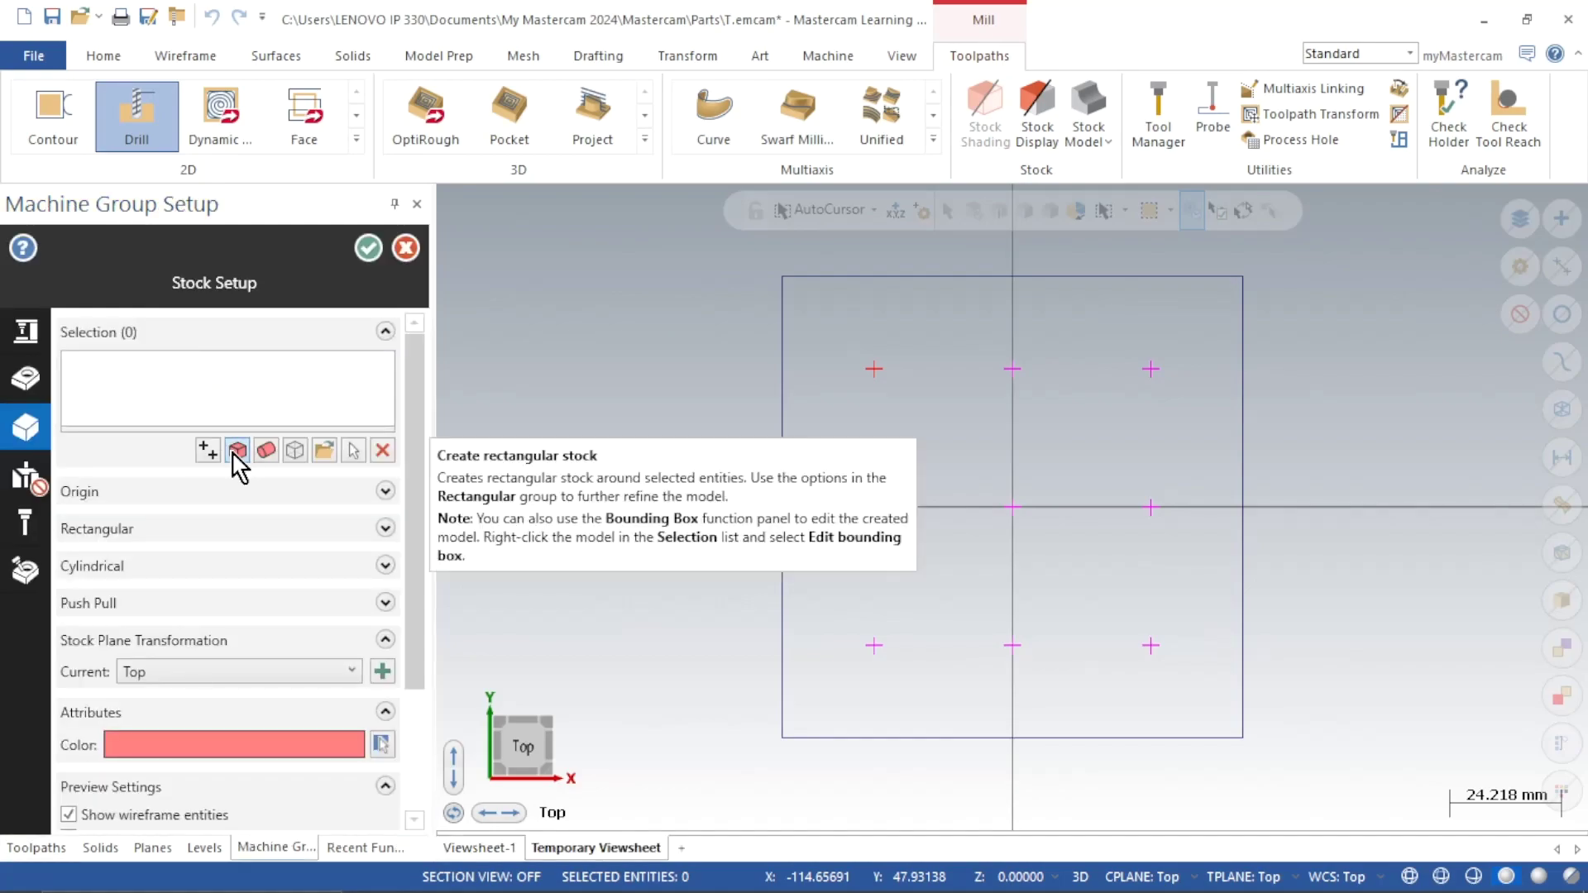
pyautogui.click(238, 450)
pyautogui.click(1186, 301)
pyautogui.click(1237, 363)
pyautogui.click(993, 743)
pyautogui.click(782, 560)
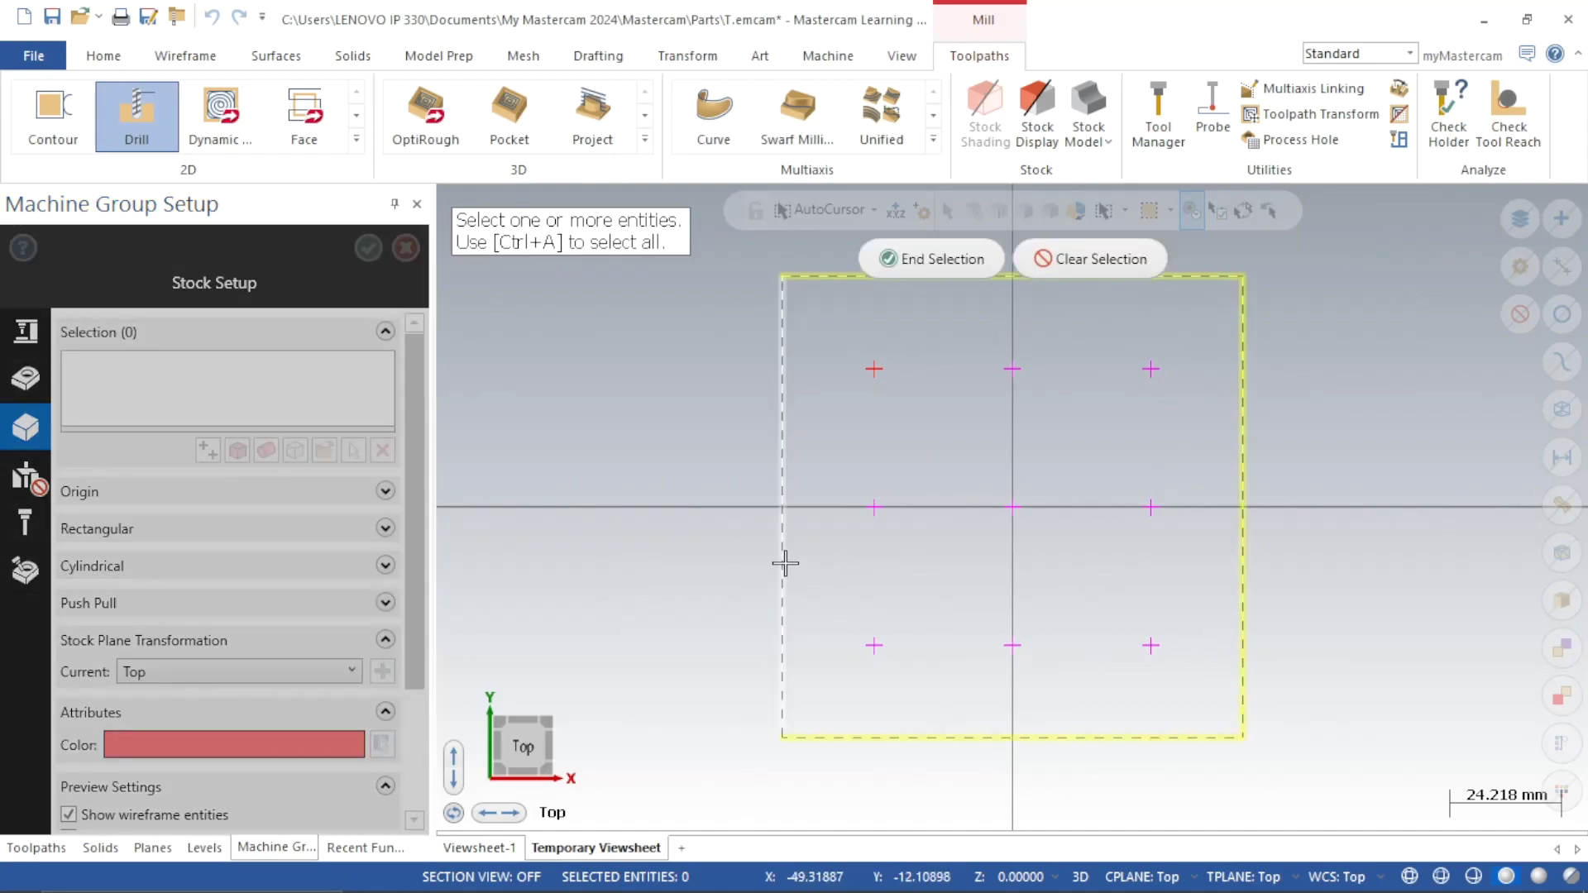
pyautogui.click(912, 266)
# Set the stock's Z origin to 1 mm and its height to 21 mm, and accept the setup
pyautogui.moveTo(424, 526); pyautogui.dragTo(422, 567)
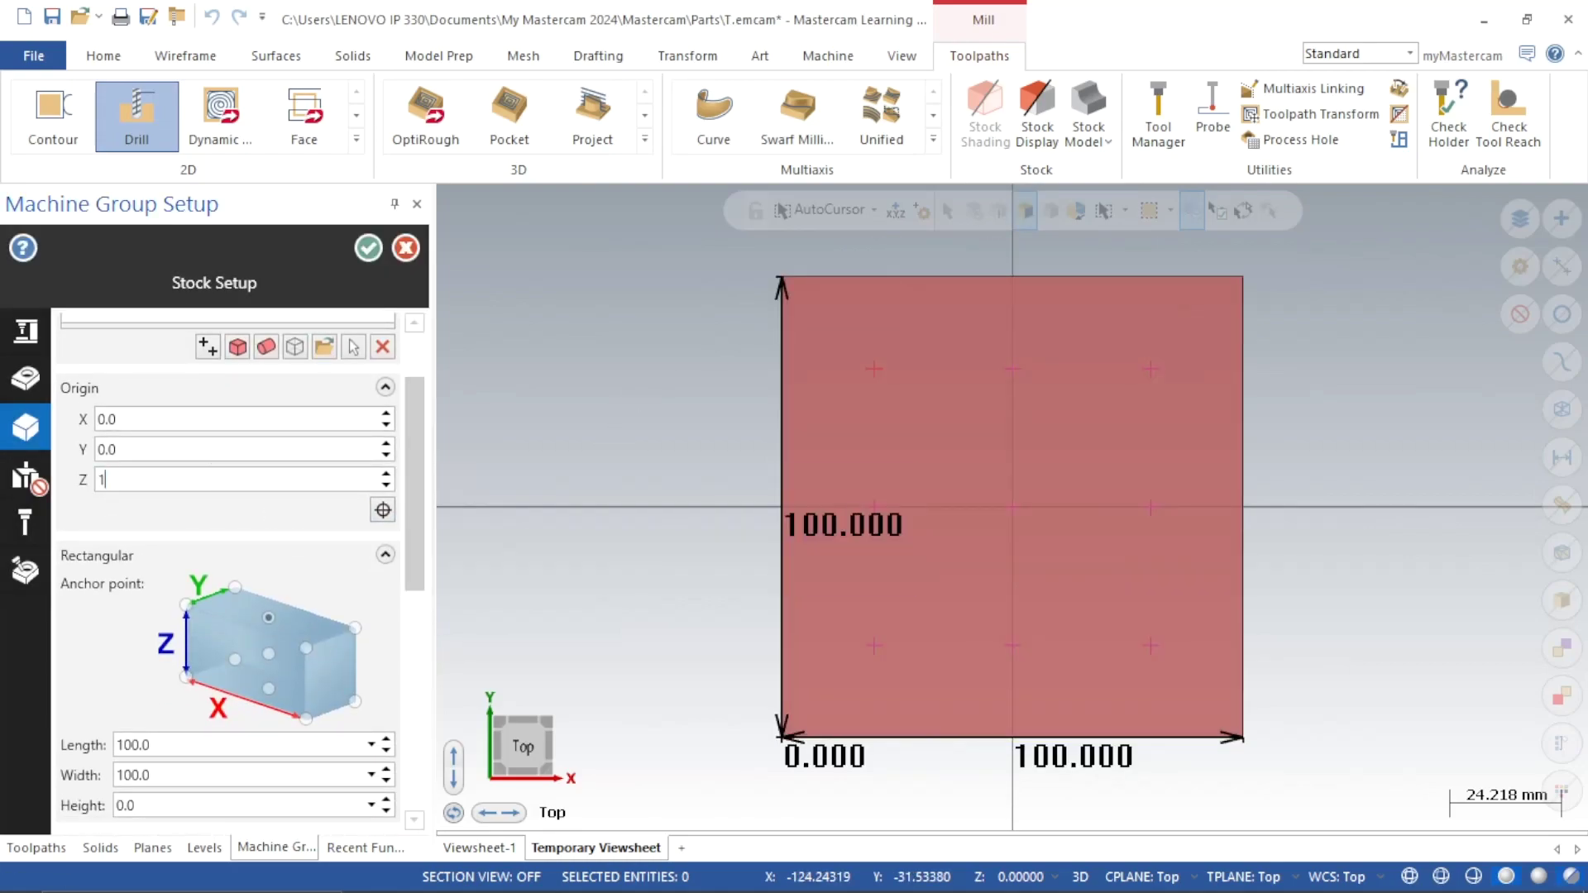
pyautogui.click(241, 486)
pyautogui.write('1')
pyautogui.moveTo(414, 521); pyautogui.dragTo(414, 620)
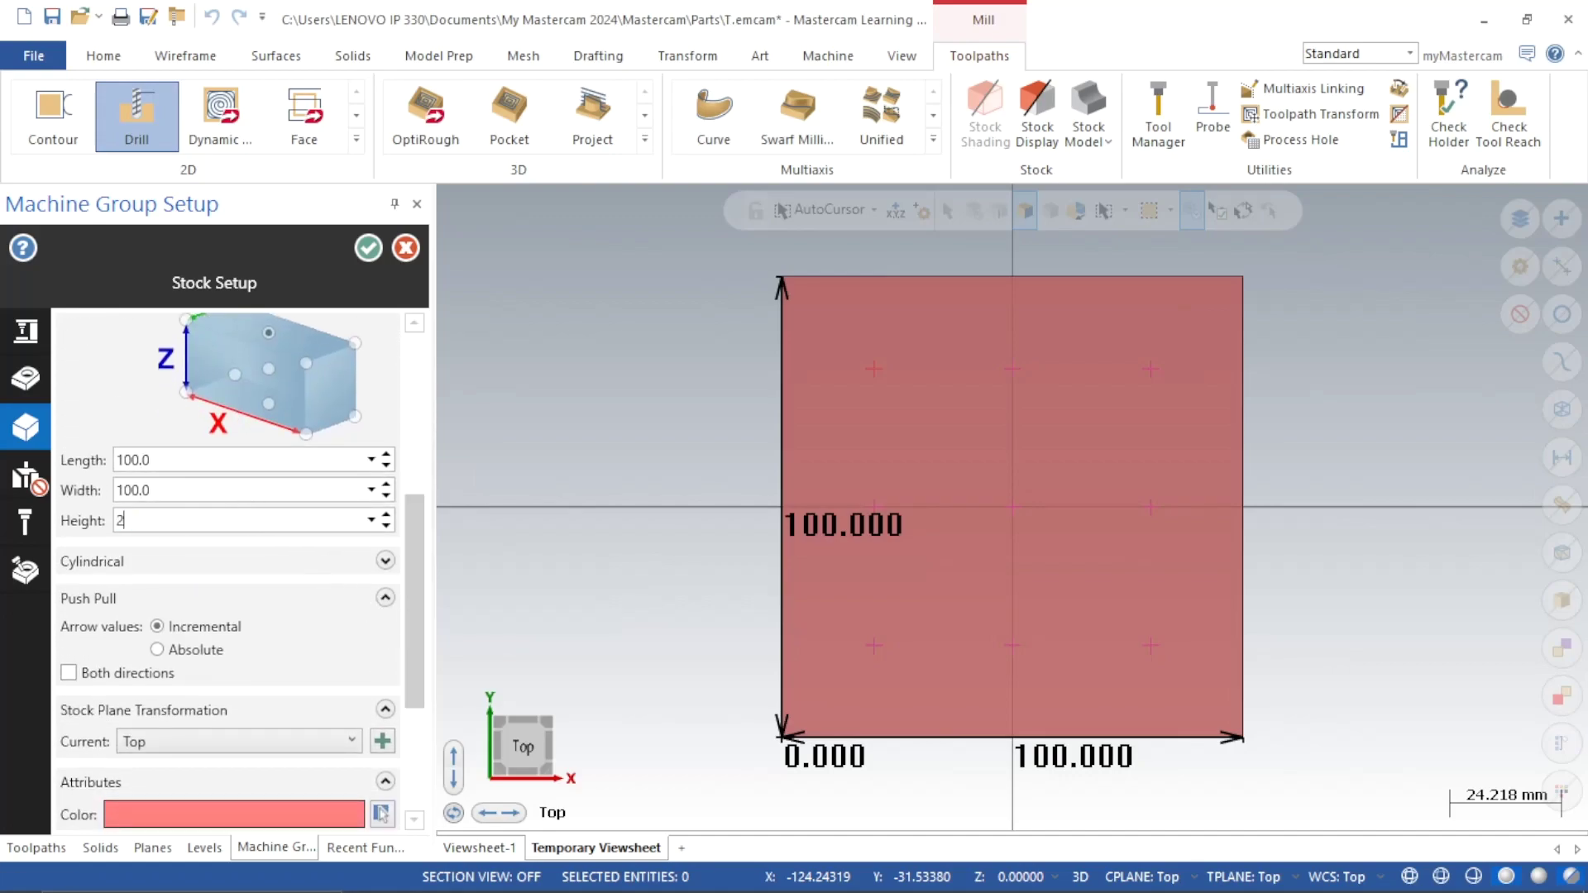
pyautogui.click(368, 248)
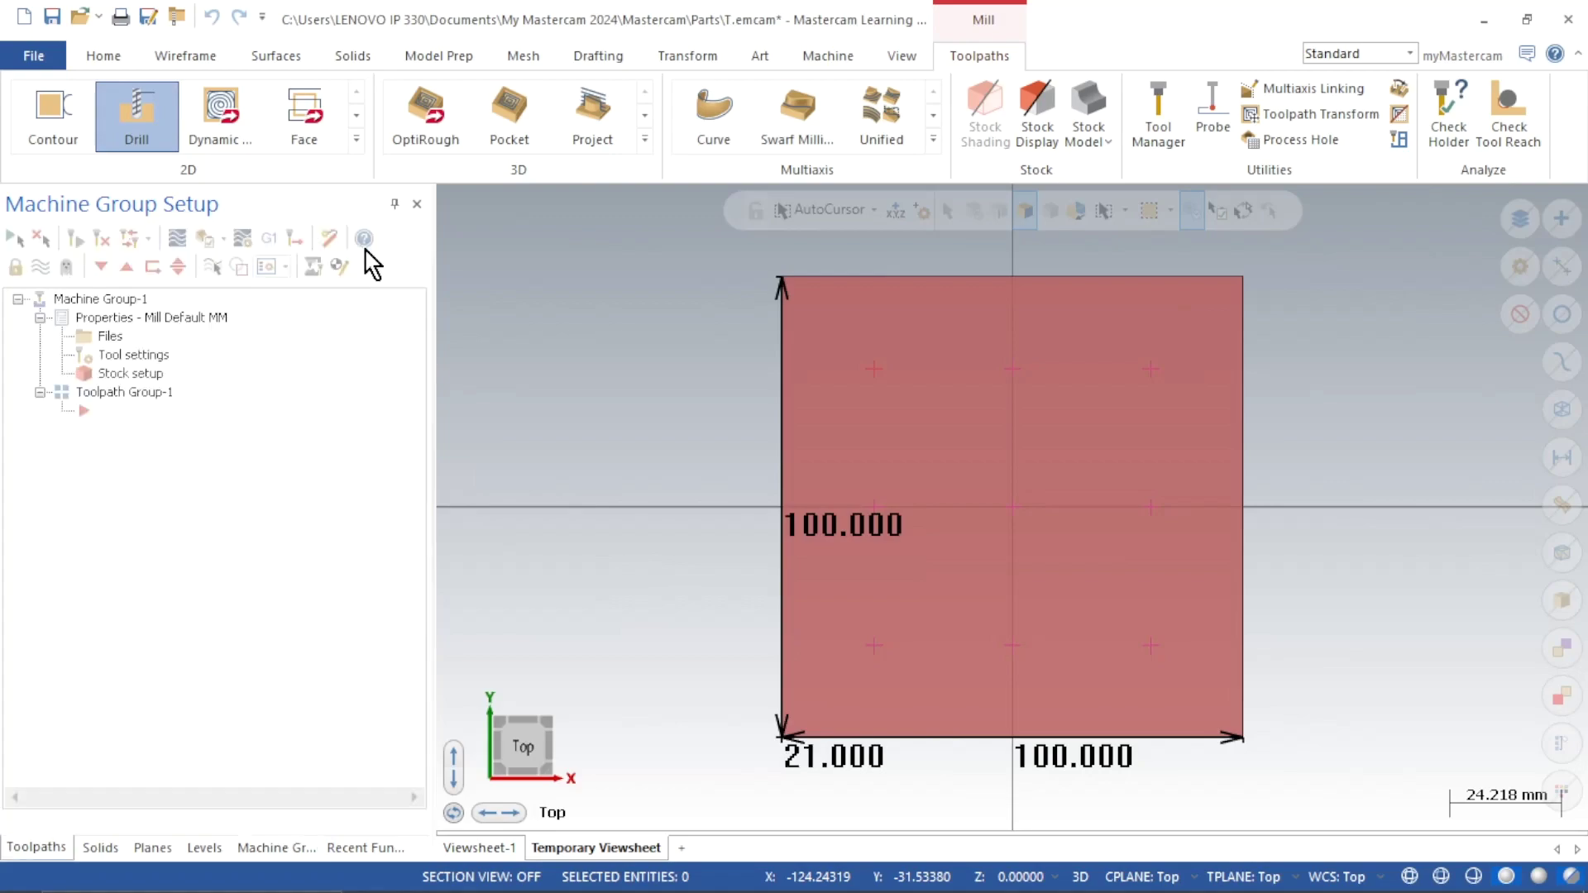
# Assign the mill library material STEEL mm - 420 STAINLESS - 300 BHN to the stock and accept the setup
pyautogui.click(124, 374)
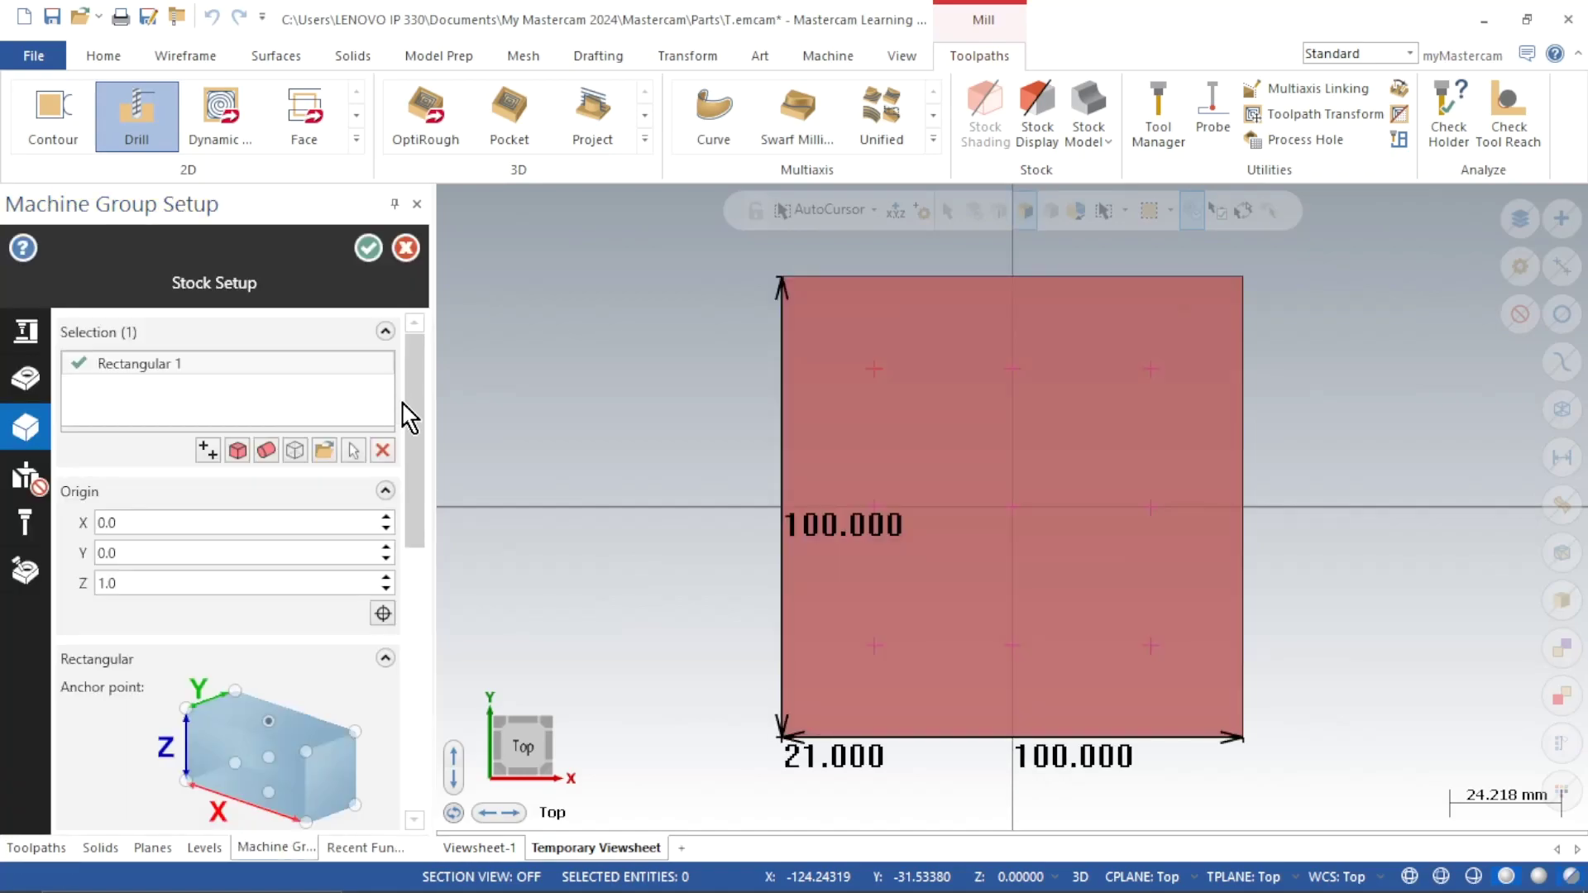
pyautogui.moveTo(420, 411); pyautogui.dragTo(454, 676)
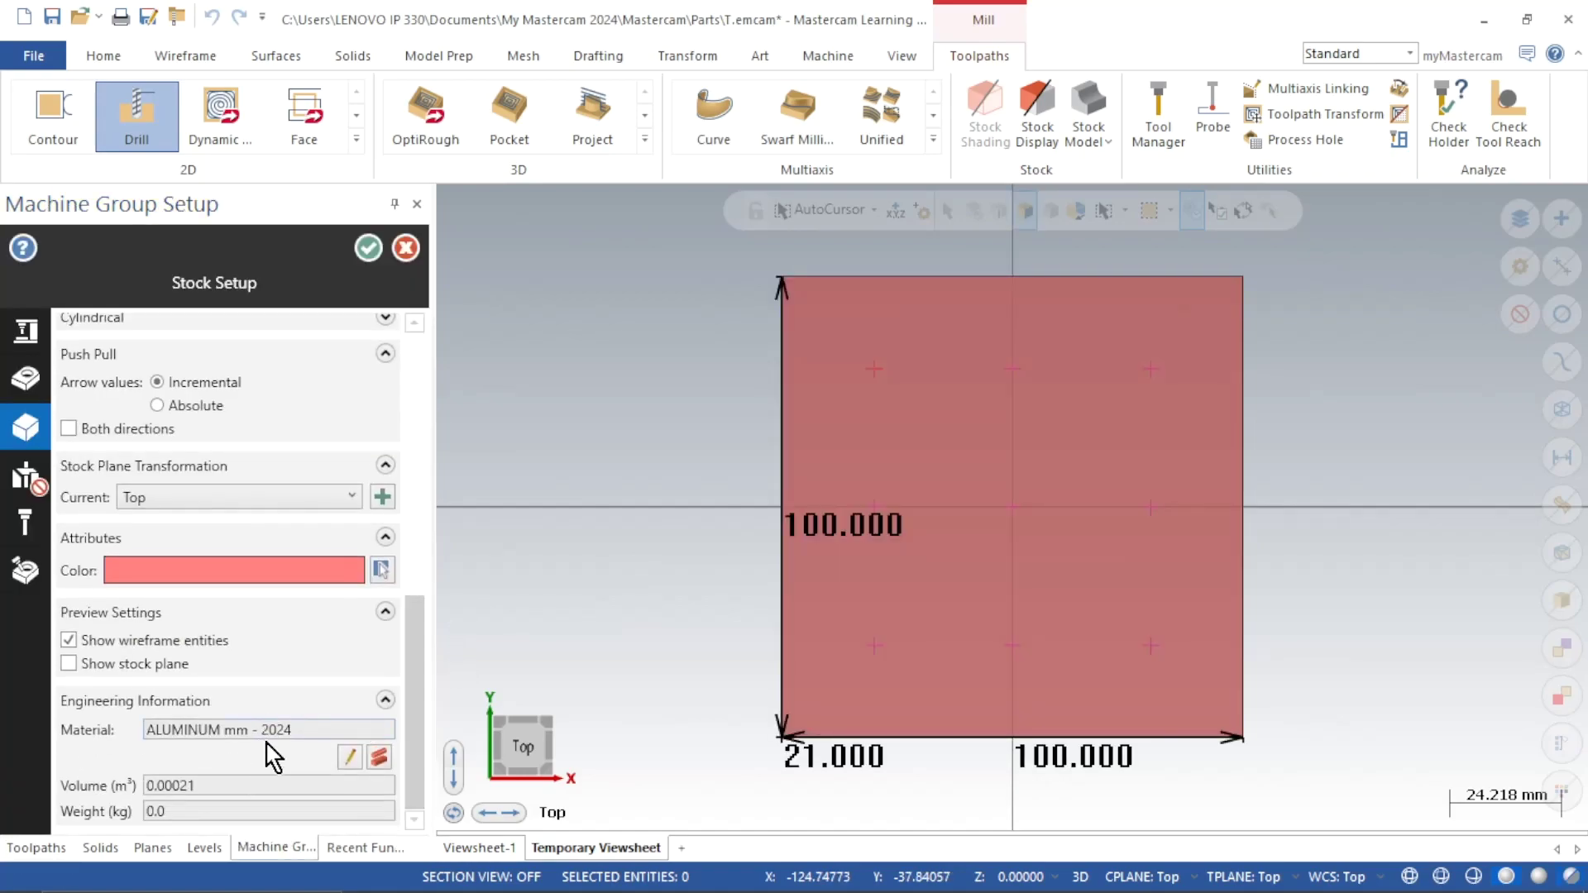
pyautogui.click(387, 762)
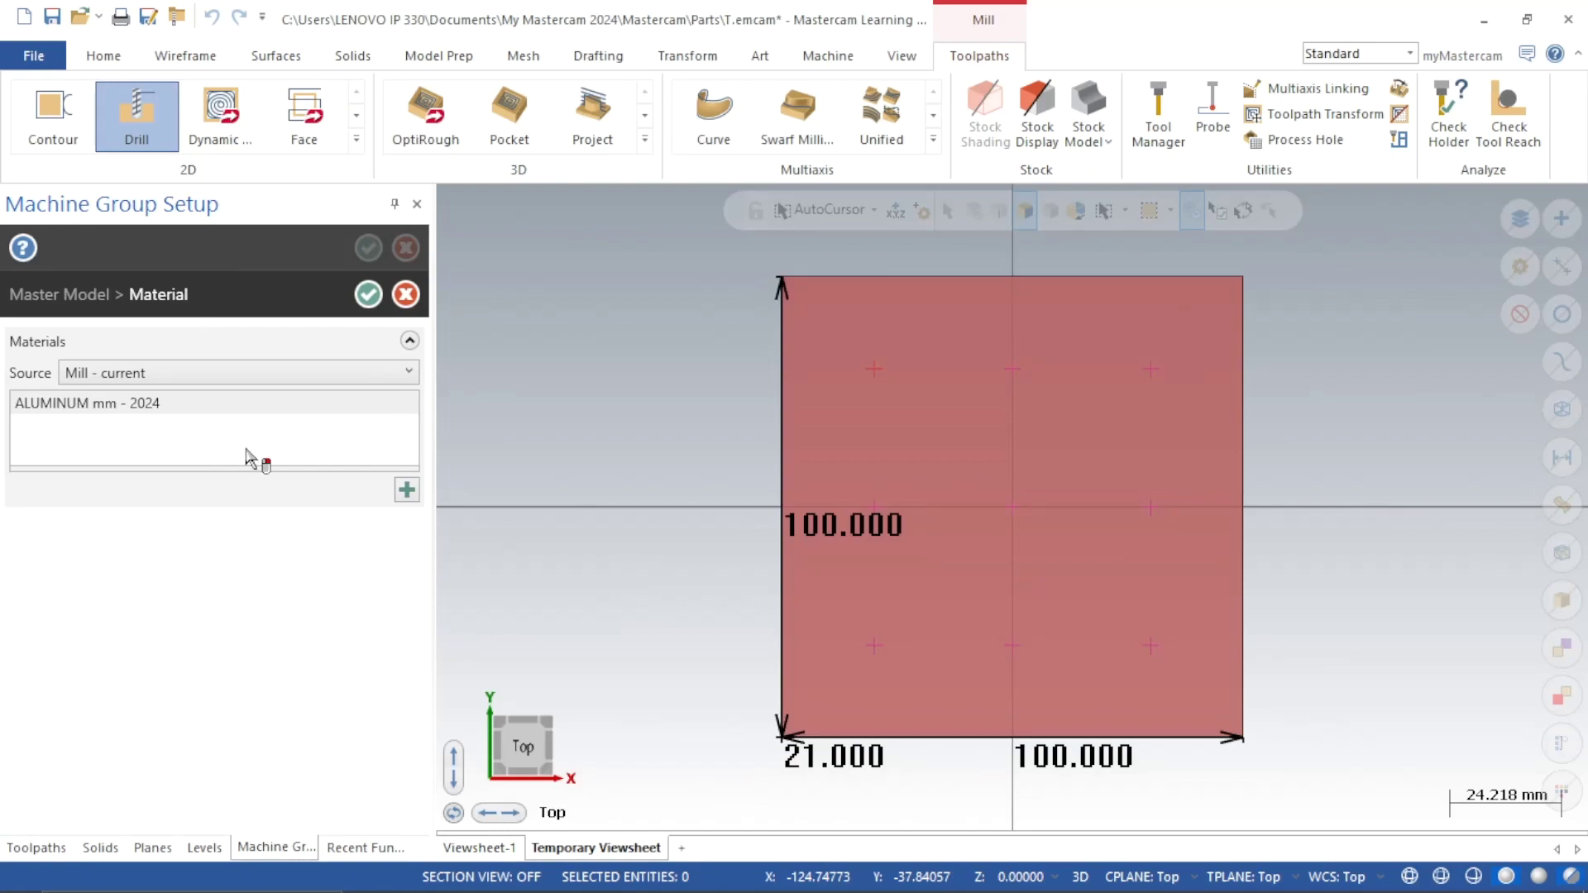
pyautogui.click(345, 373)
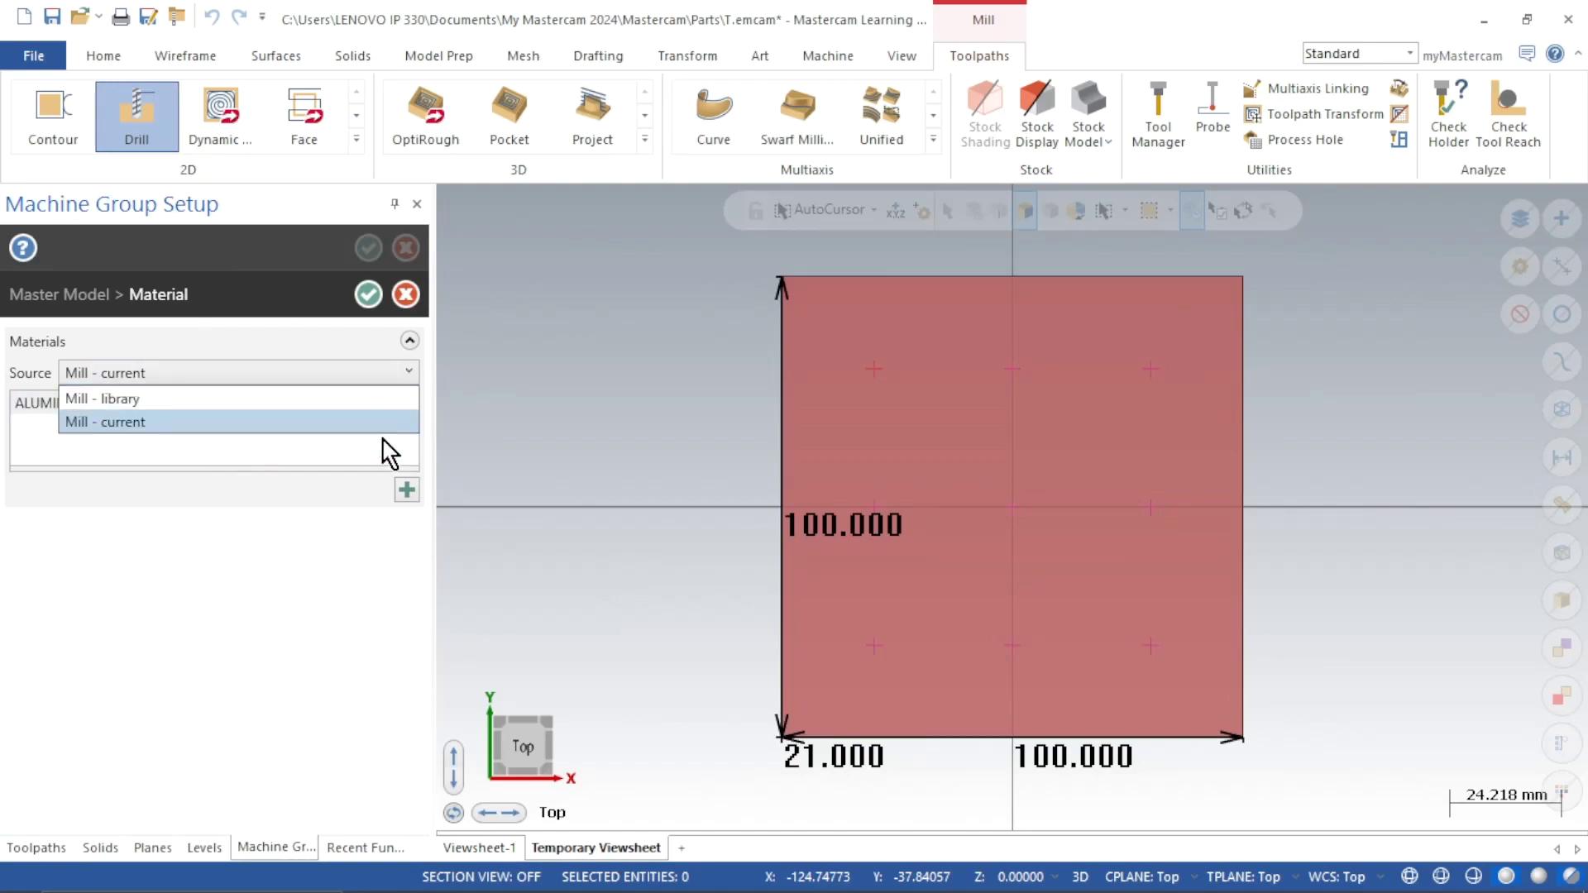
pyautogui.click(356, 399)
pyautogui.moveTo(406, 420); pyautogui.dragTo(411, 455)
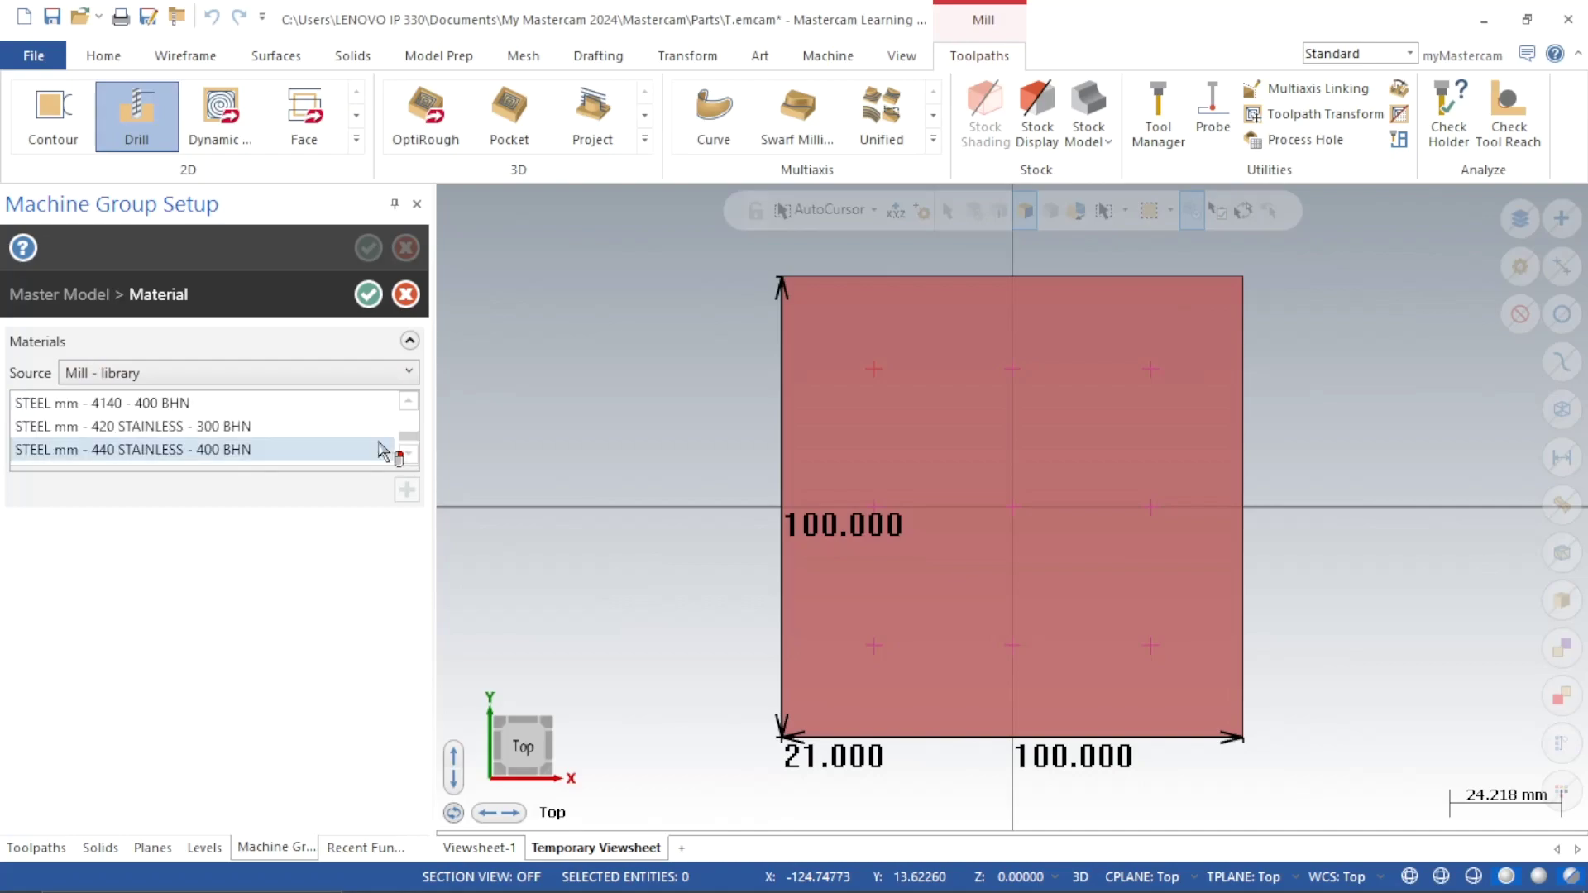
pyautogui.click(273, 426)
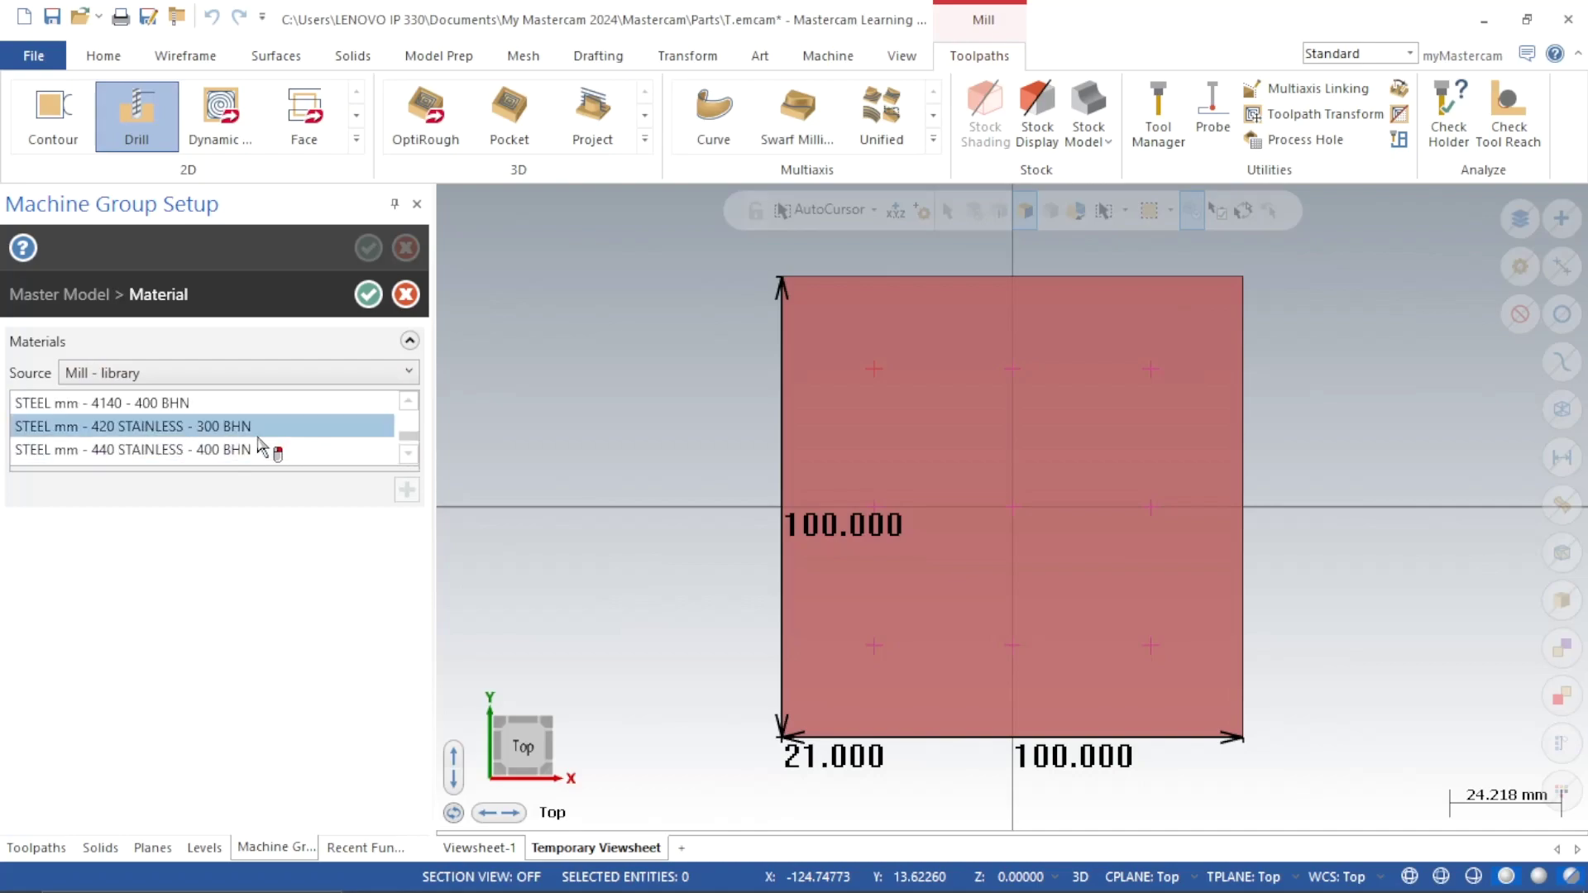
pyautogui.click(369, 295)
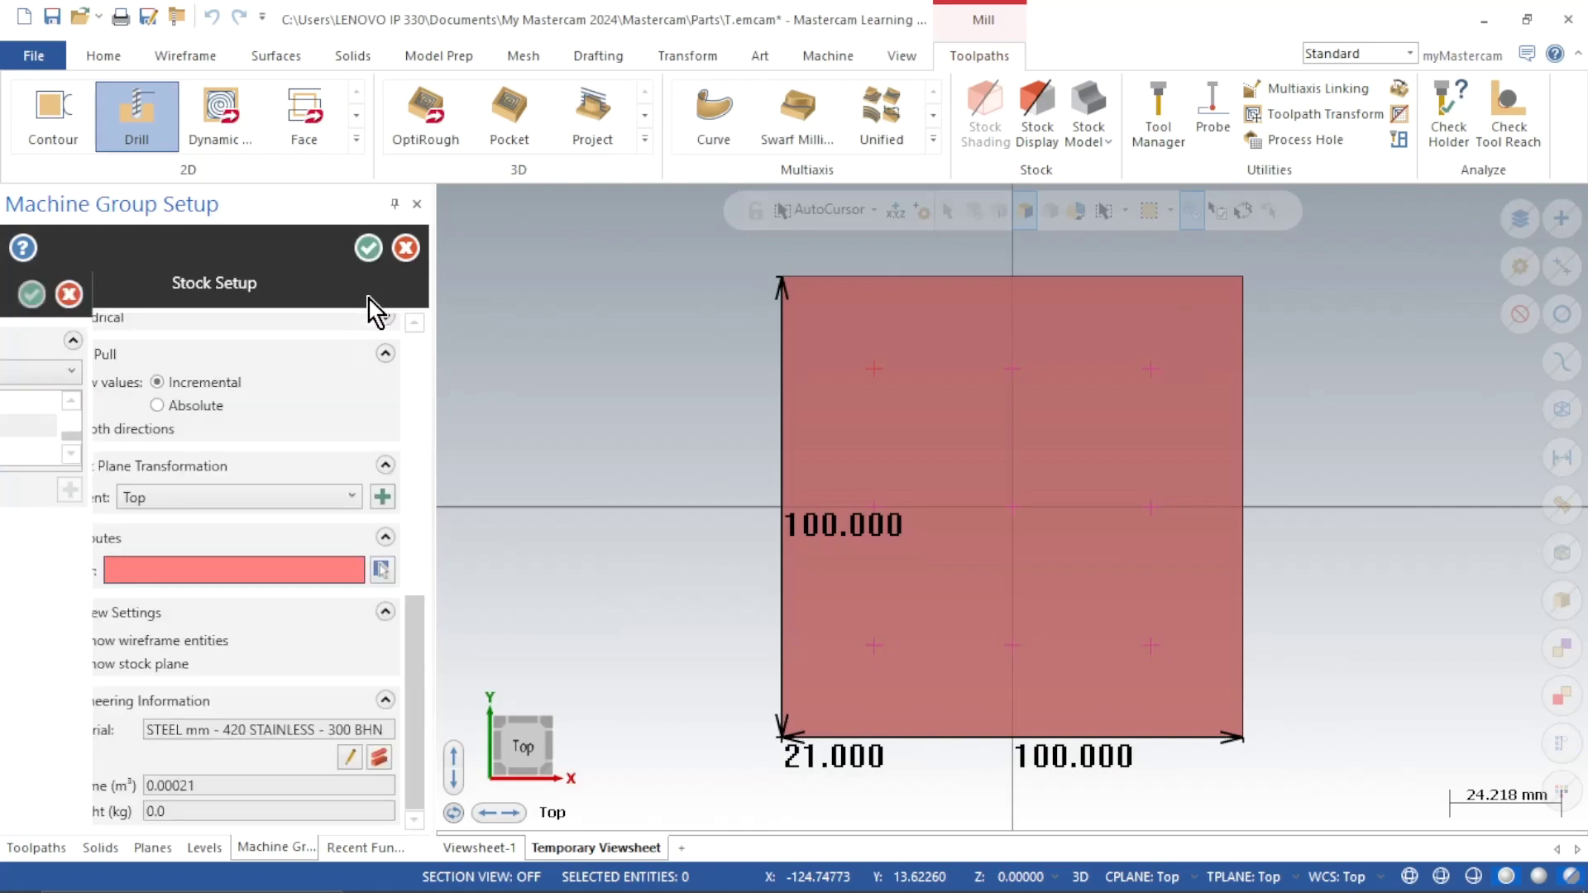
pyautogui.click(369, 249)
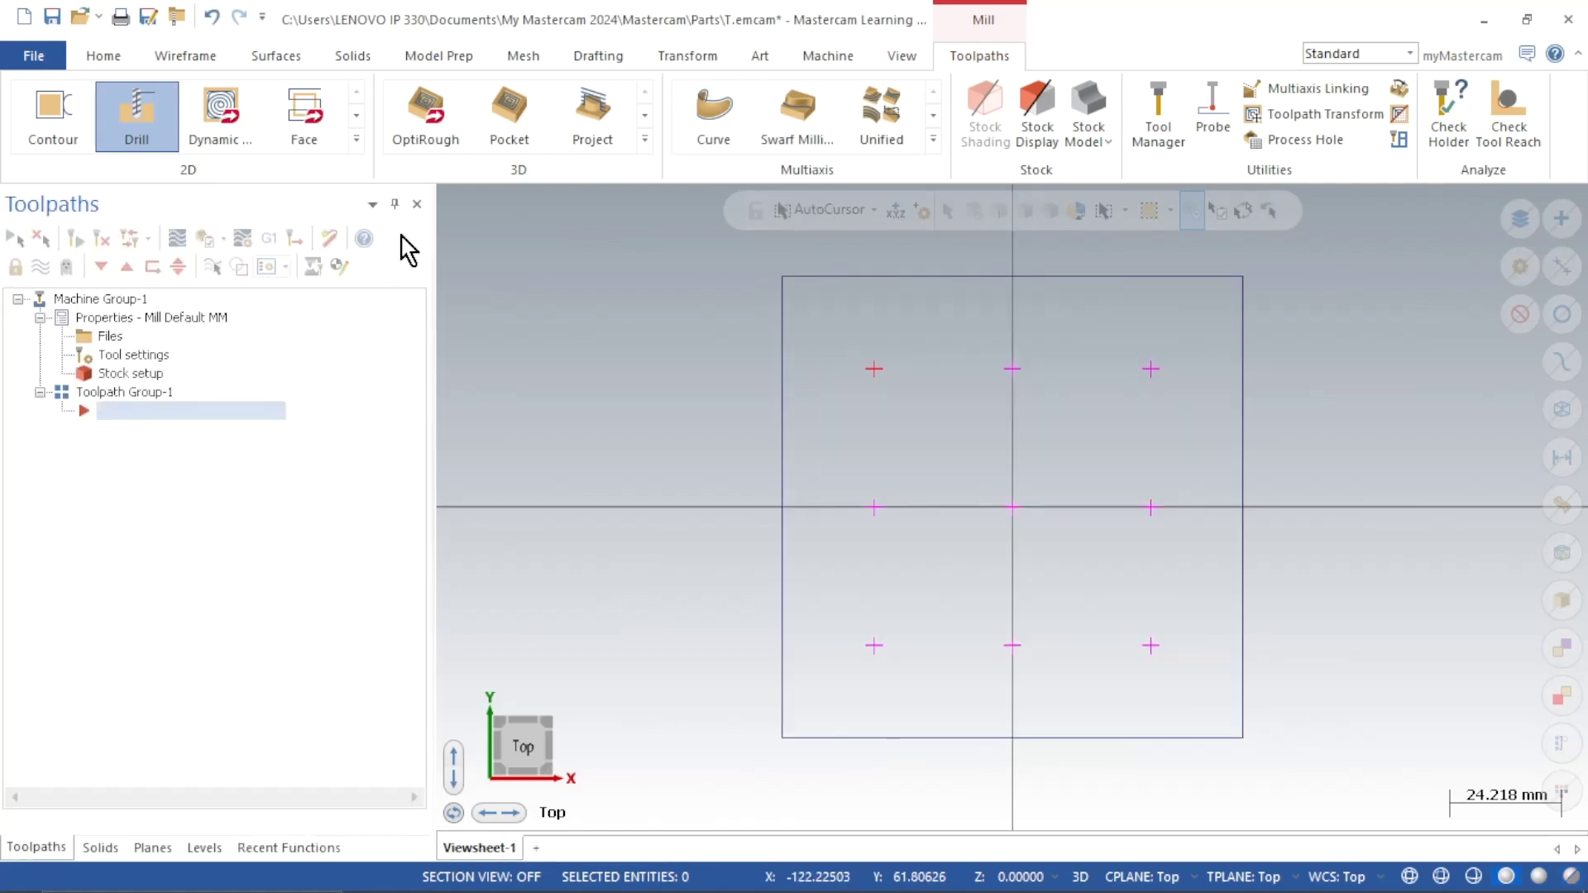
# Start a Facing toolpath using the square's outline as the chain
pyautogui.click(307, 133)
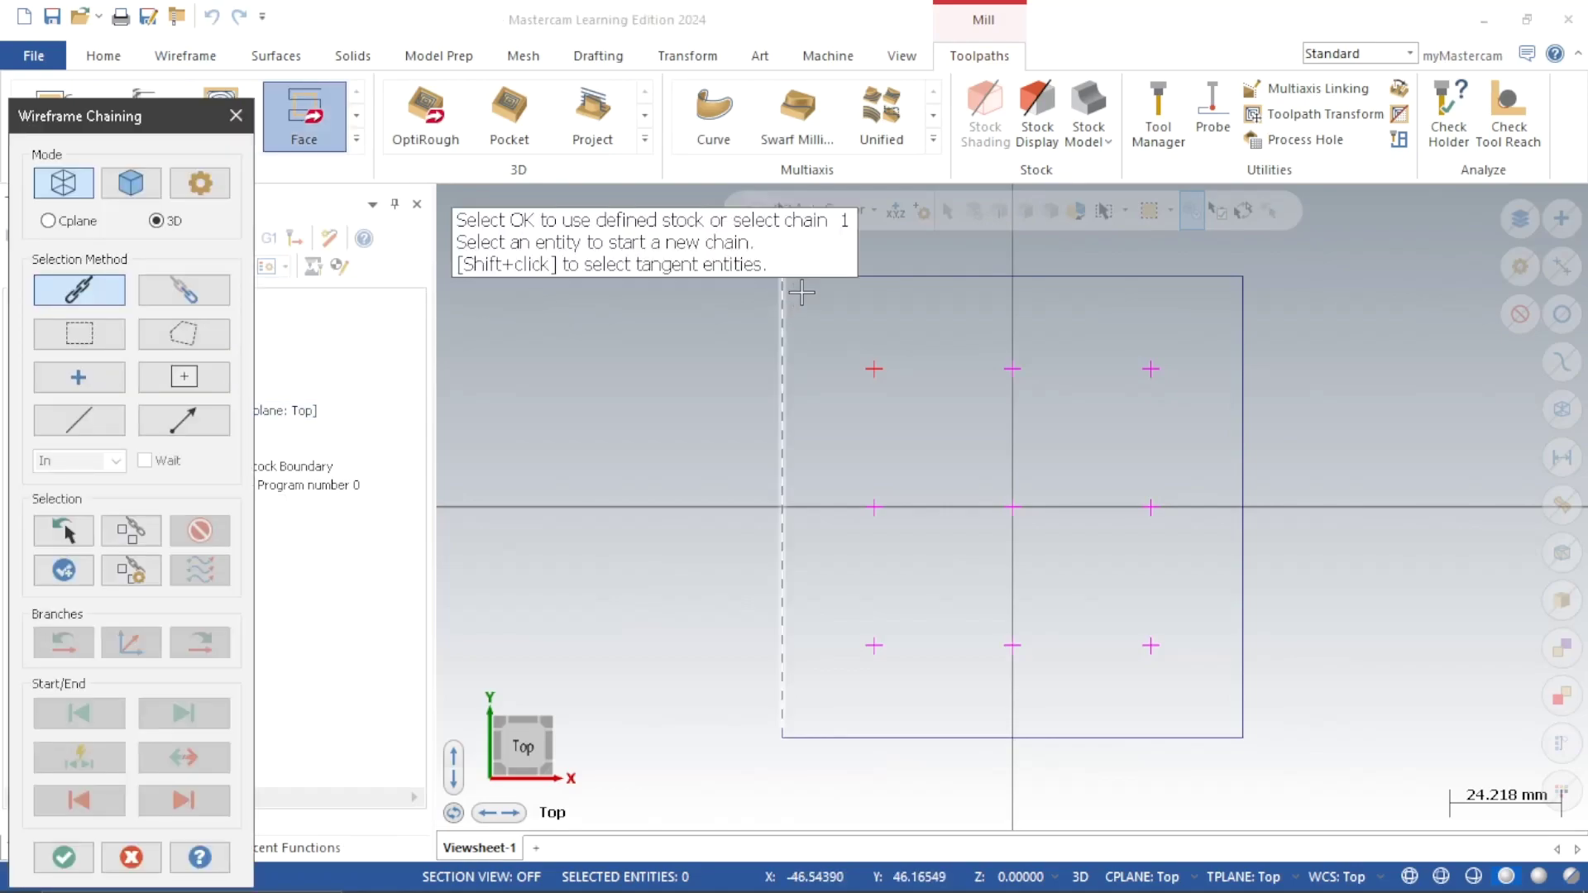
pyautogui.click(794, 296)
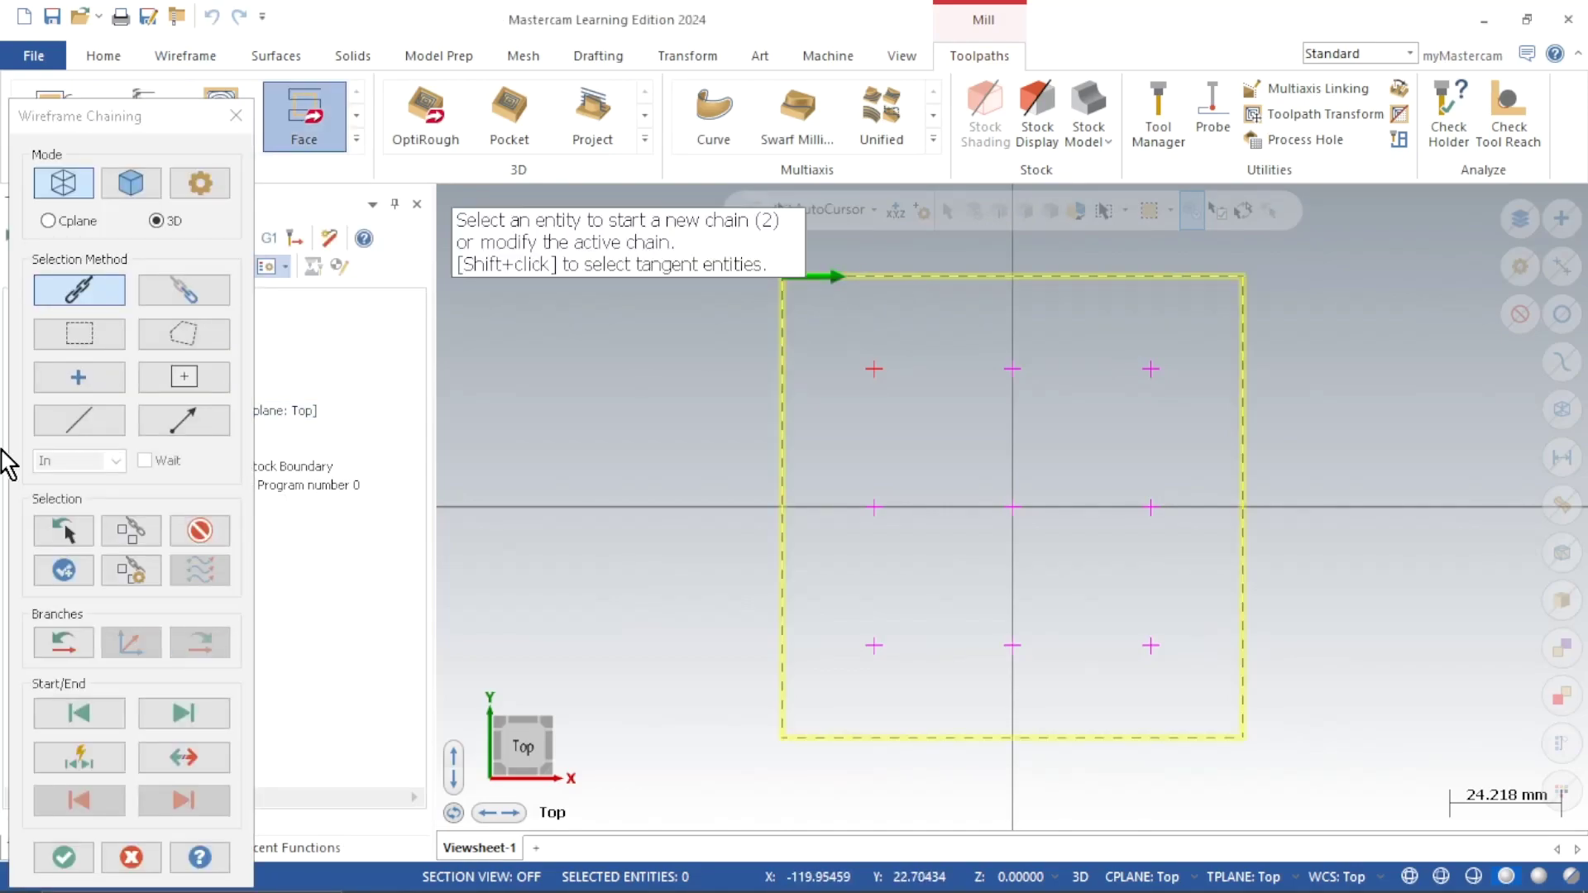
pyautogui.click(62, 855)
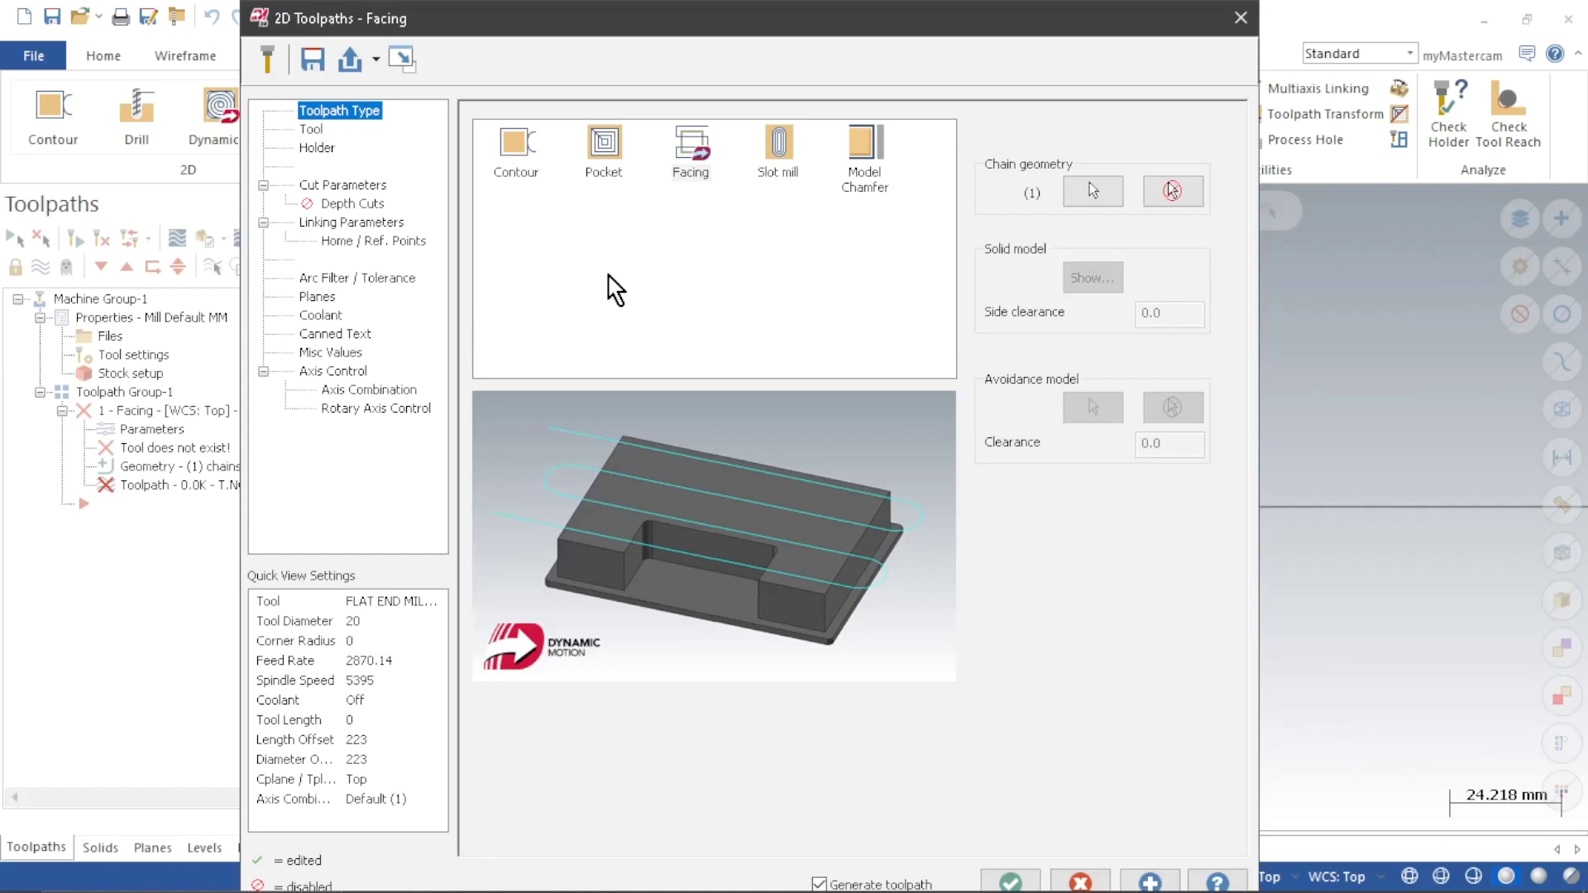
# Filter the tool library to flat end mills and assign FLAT END MILL - 20 to the facing toolpath
pyautogui.click(311, 130)
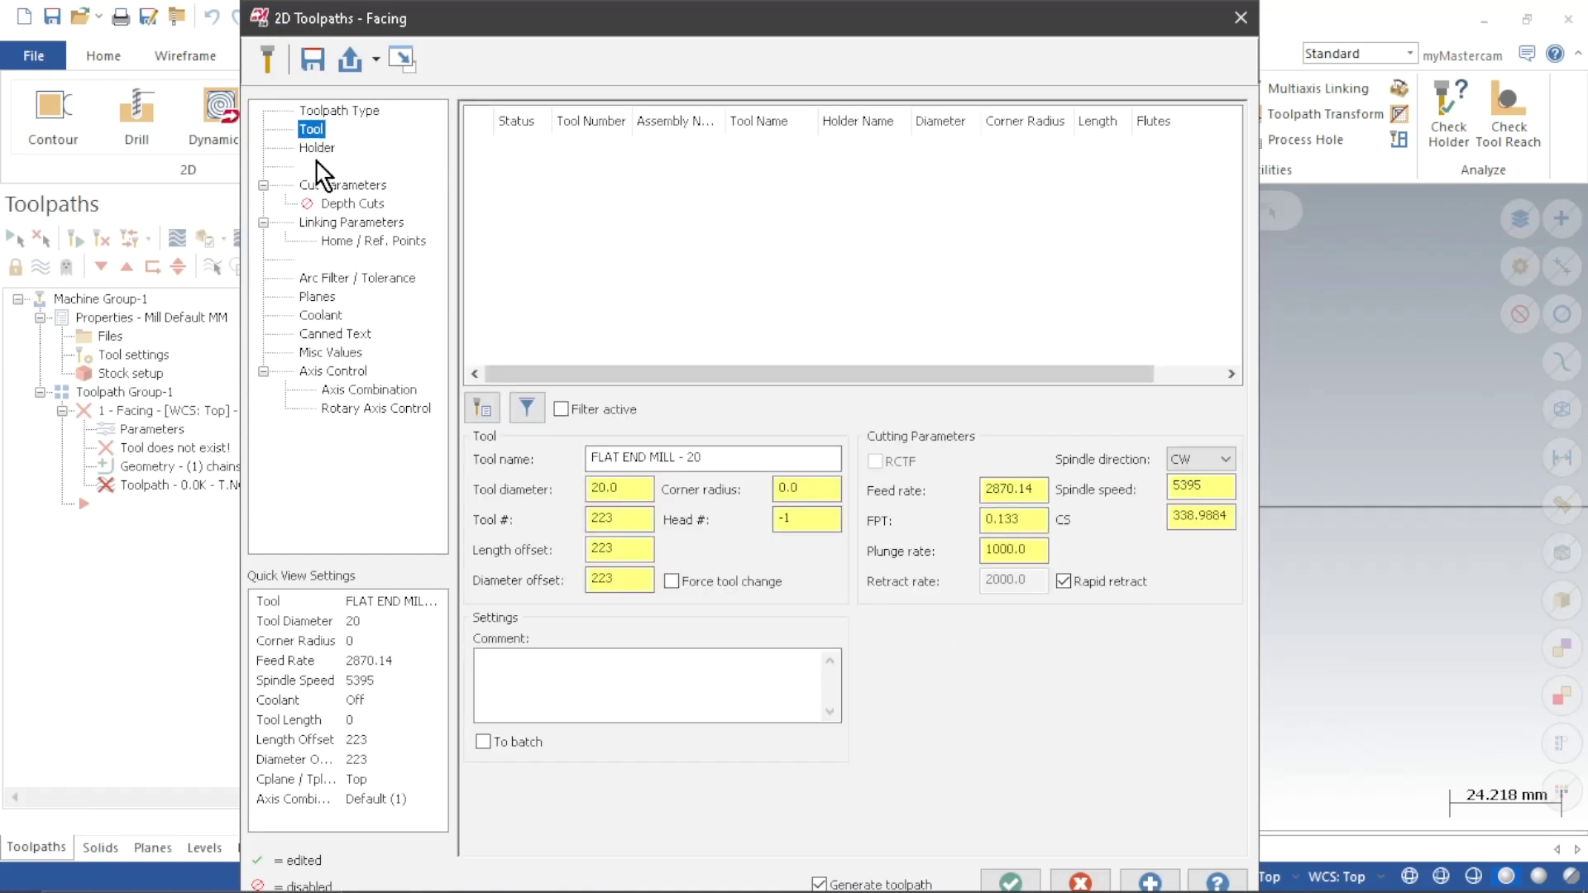
pyautogui.click(524, 409)
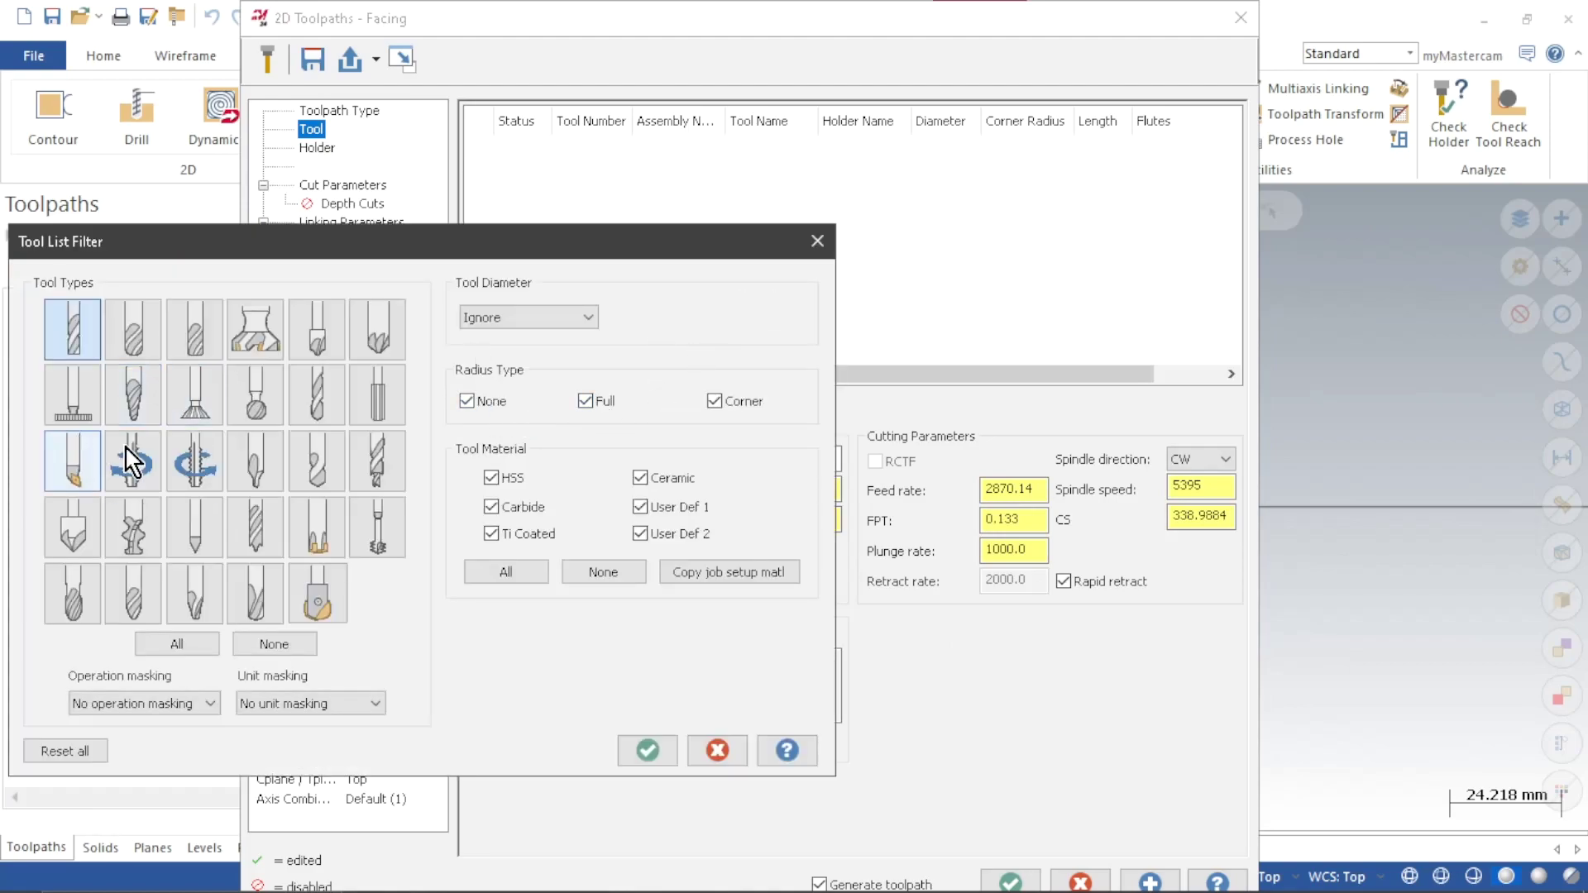
pyautogui.doubleClick(92, 333)
pyautogui.click(483, 409)
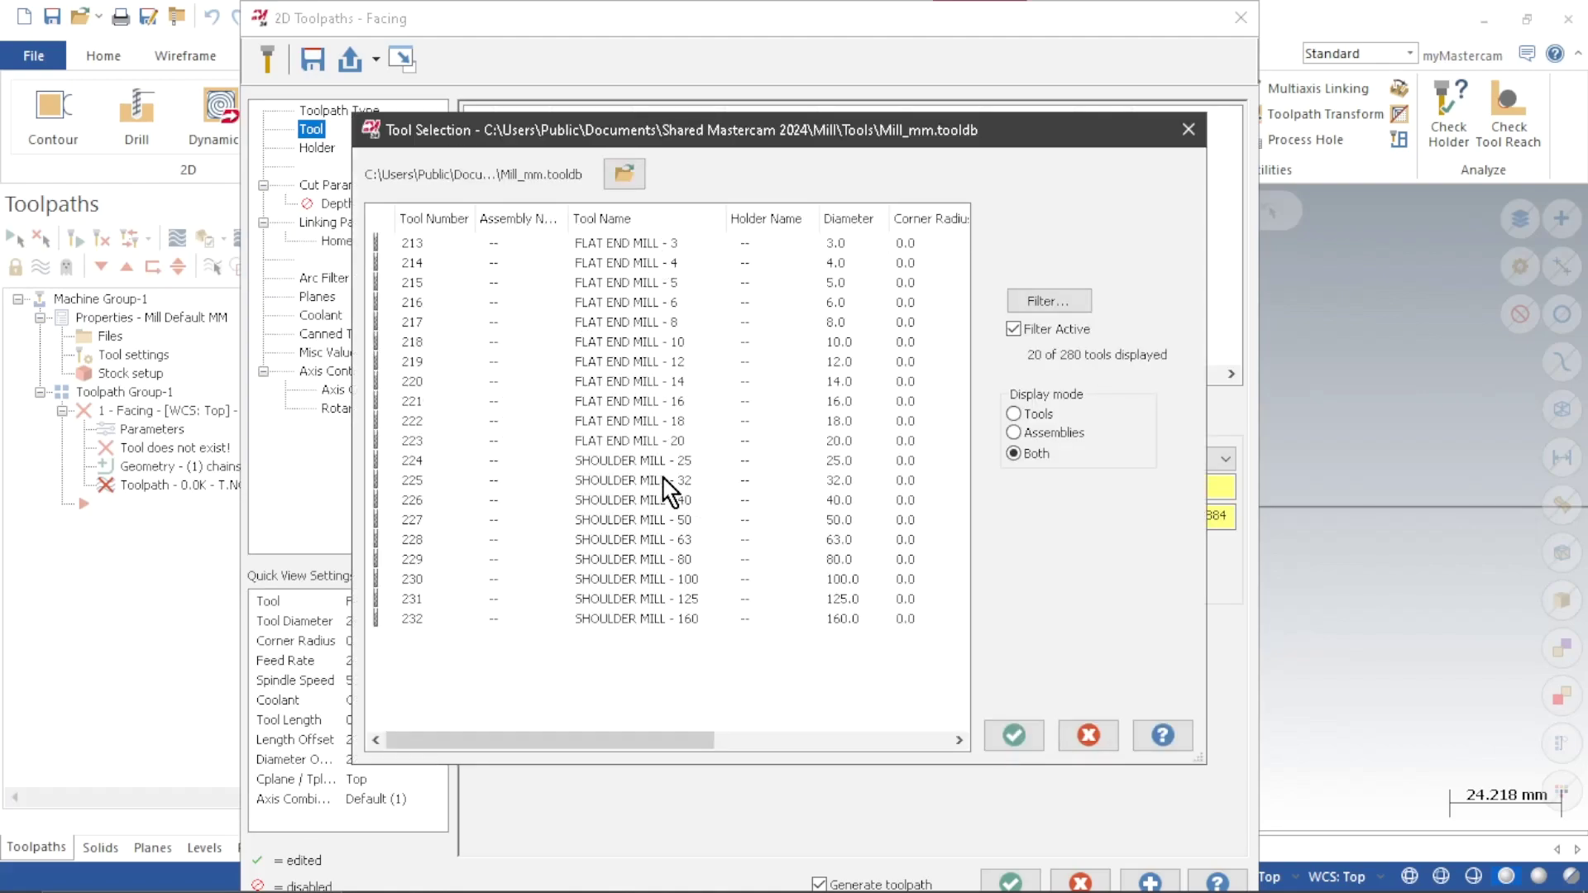
pyautogui.click(632, 442)
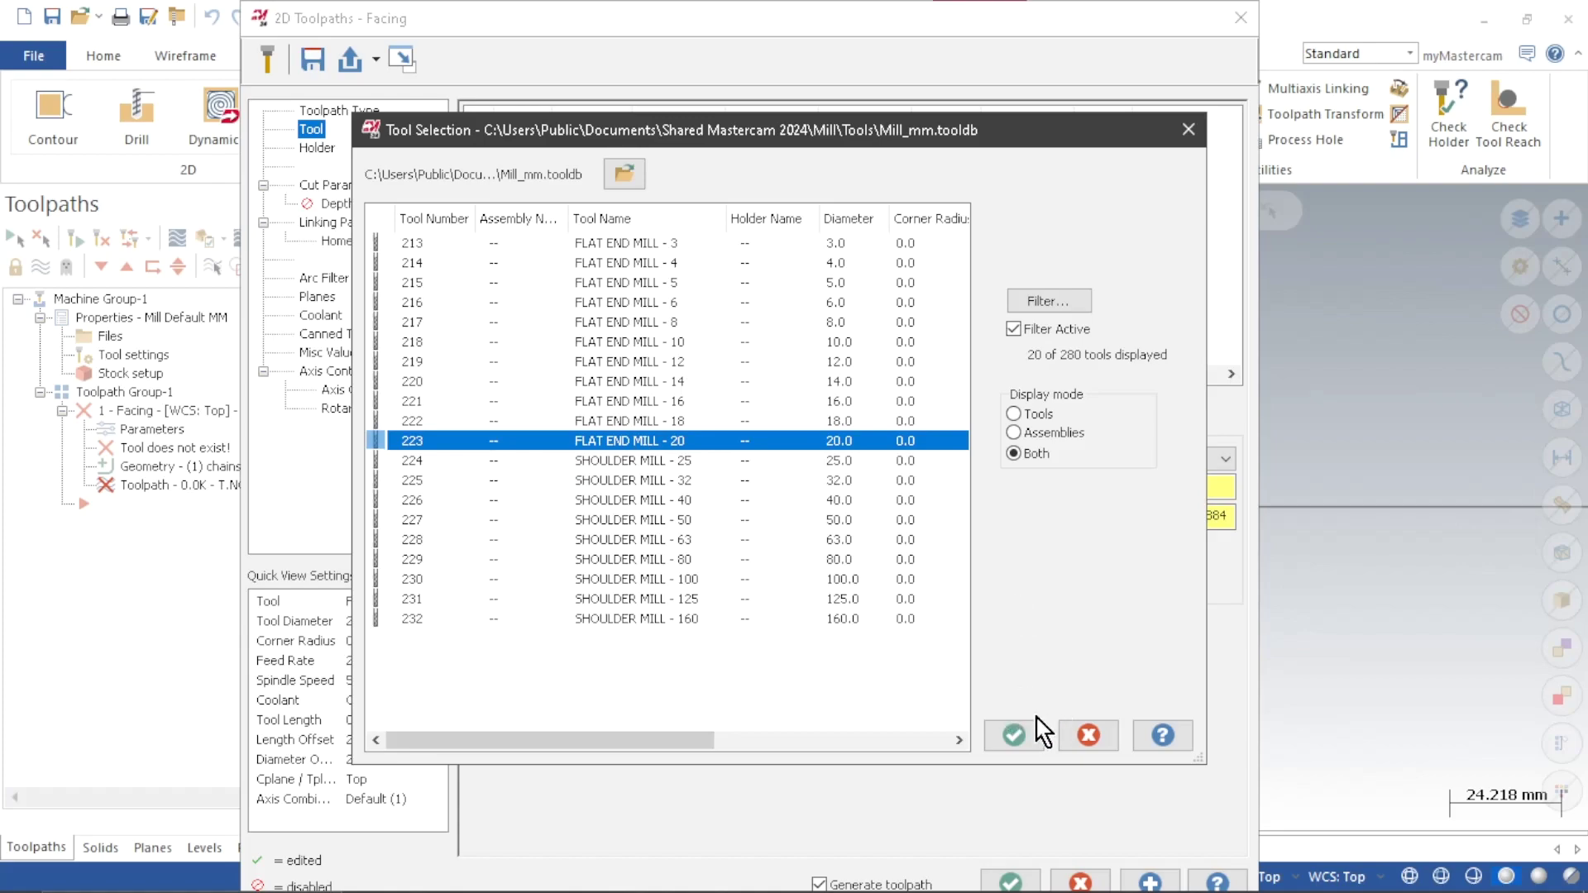
pyautogui.click(1026, 739)
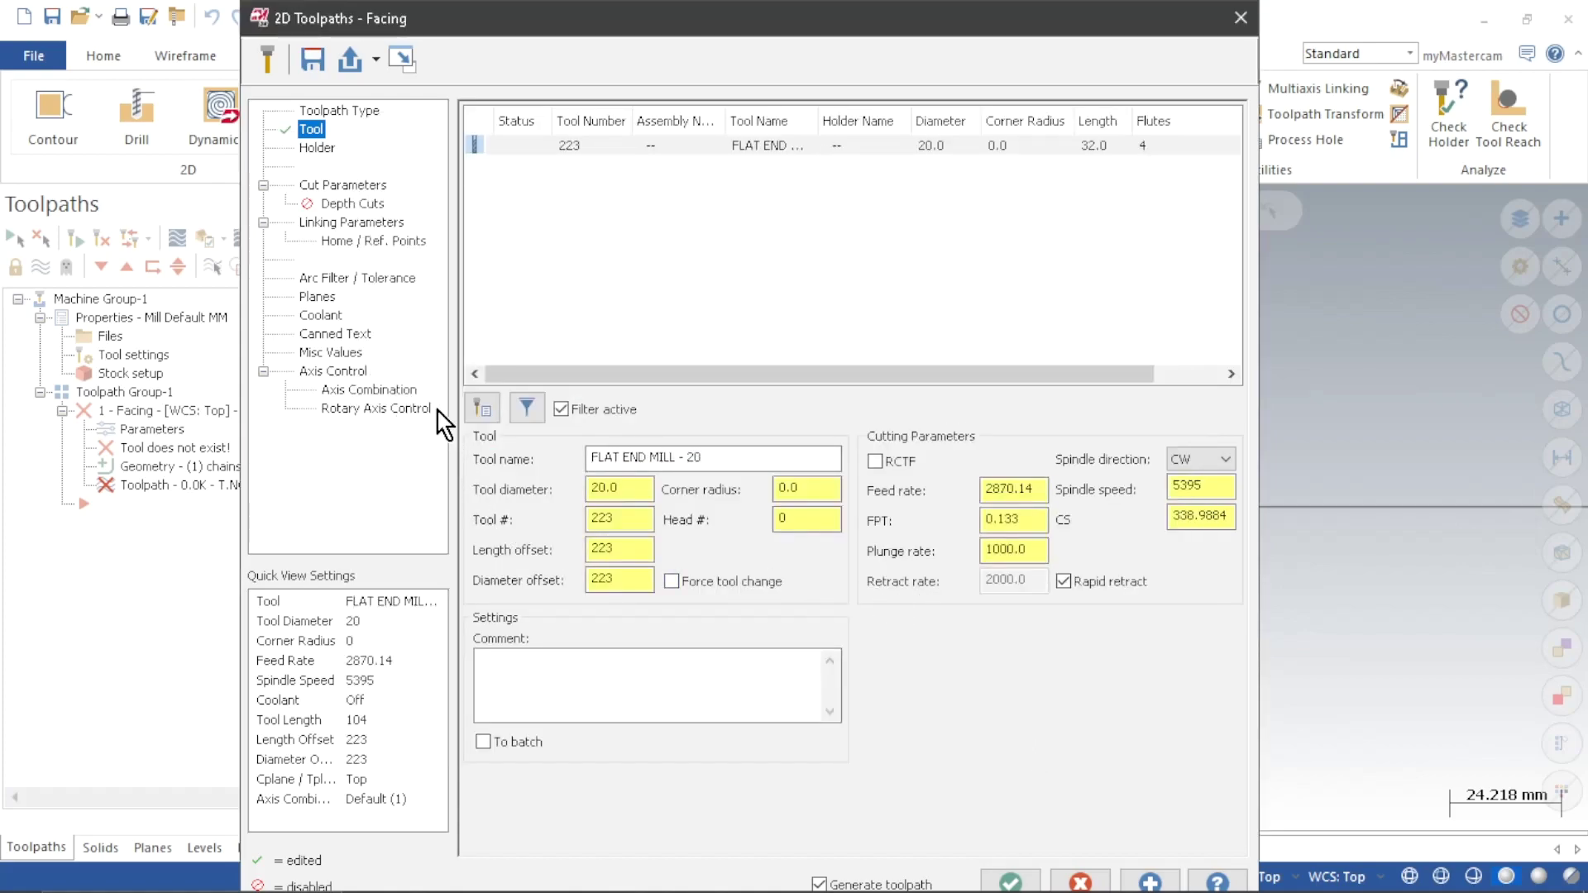
# Set the facing toolpath's cutting method to Zigzag in the cut parameters
pyautogui.click(333, 224)
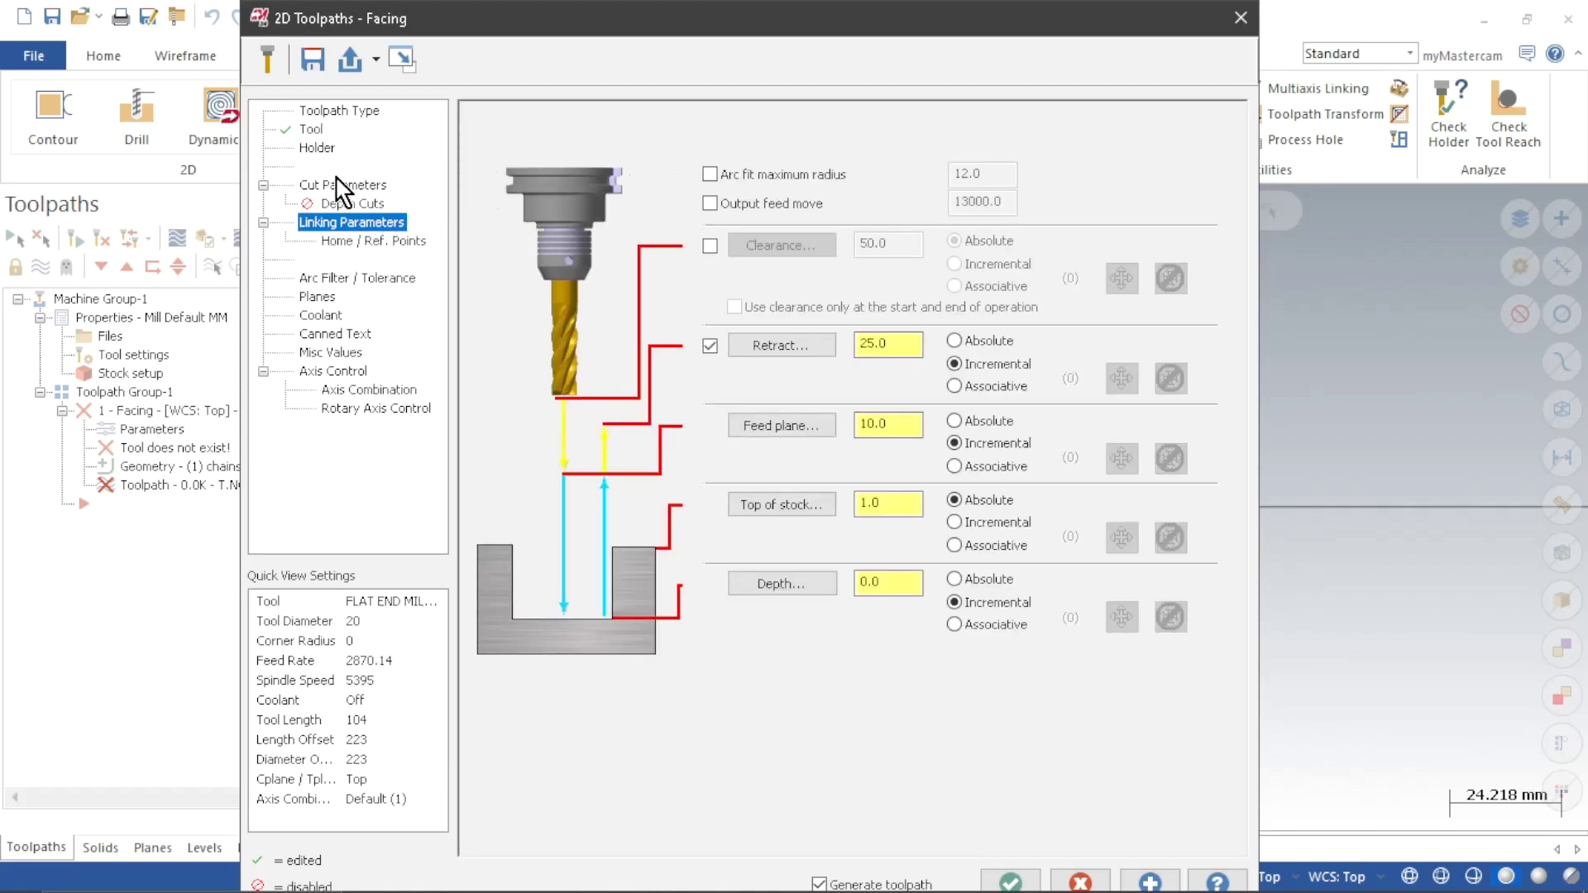
pyautogui.click(344, 185)
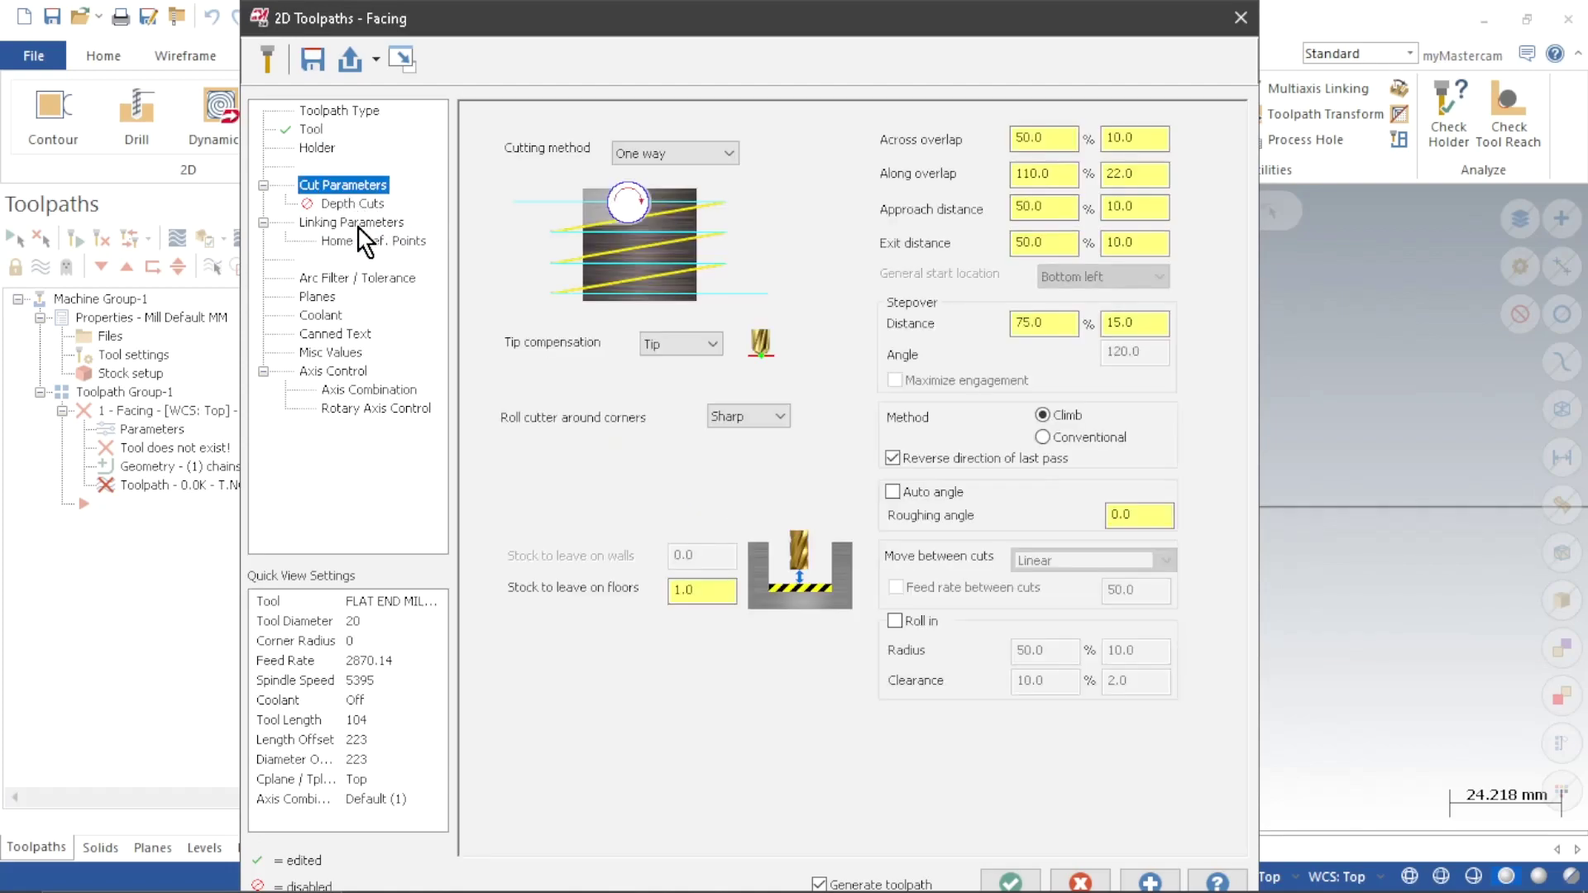
pyautogui.click(727, 153)
pyautogui.click(697, 185)
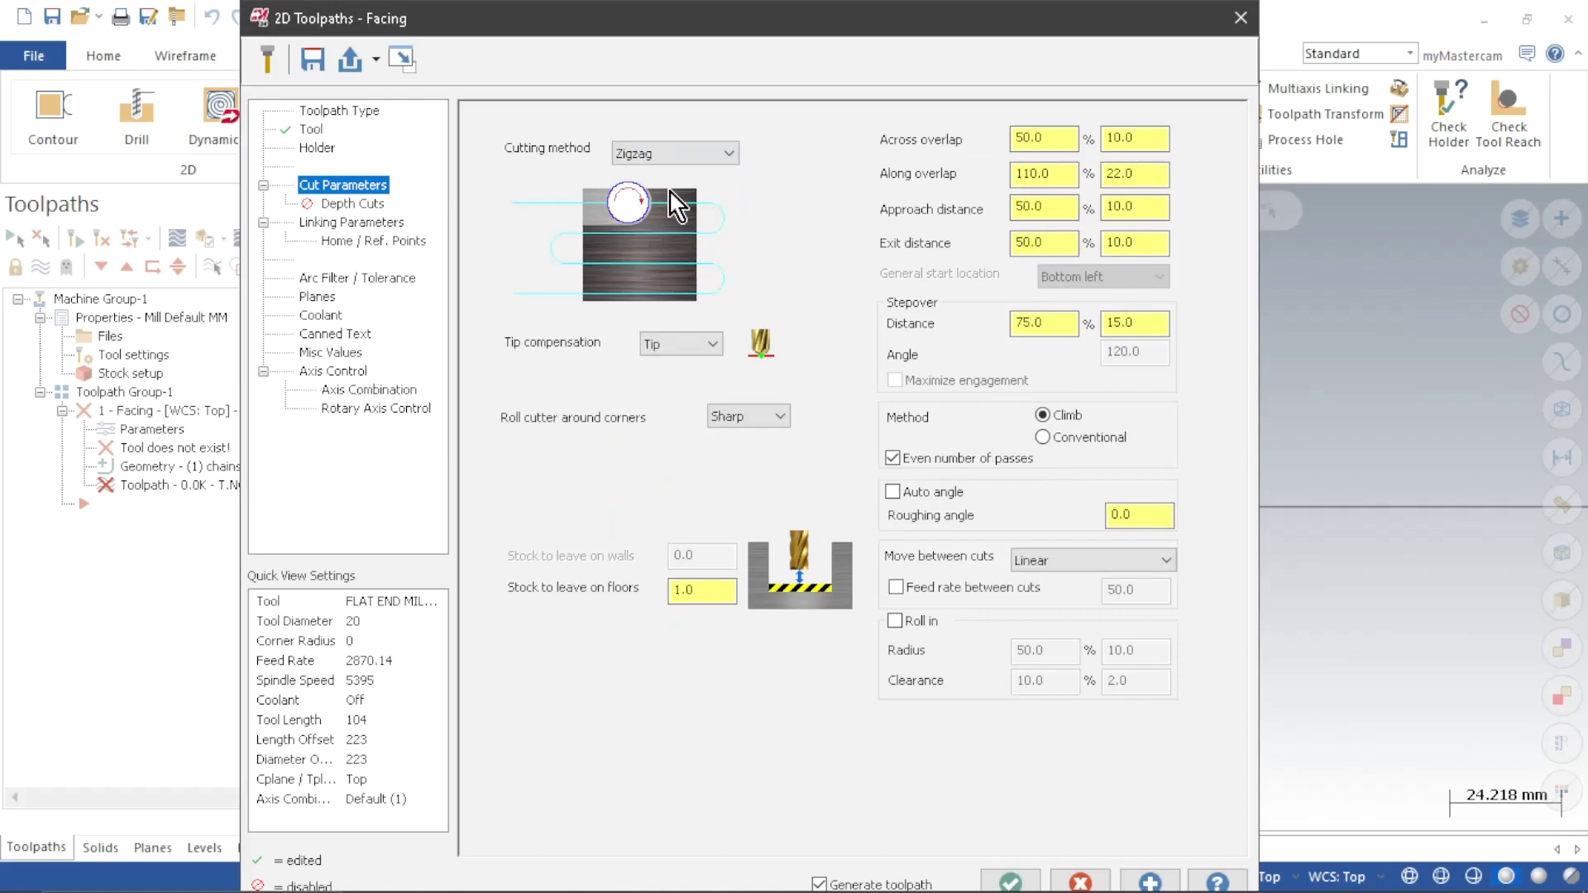
# Set the facing toolpath's incremental depth to -1 in the linking parameters and generate the toolpath
pyautogui.click(371, 223)
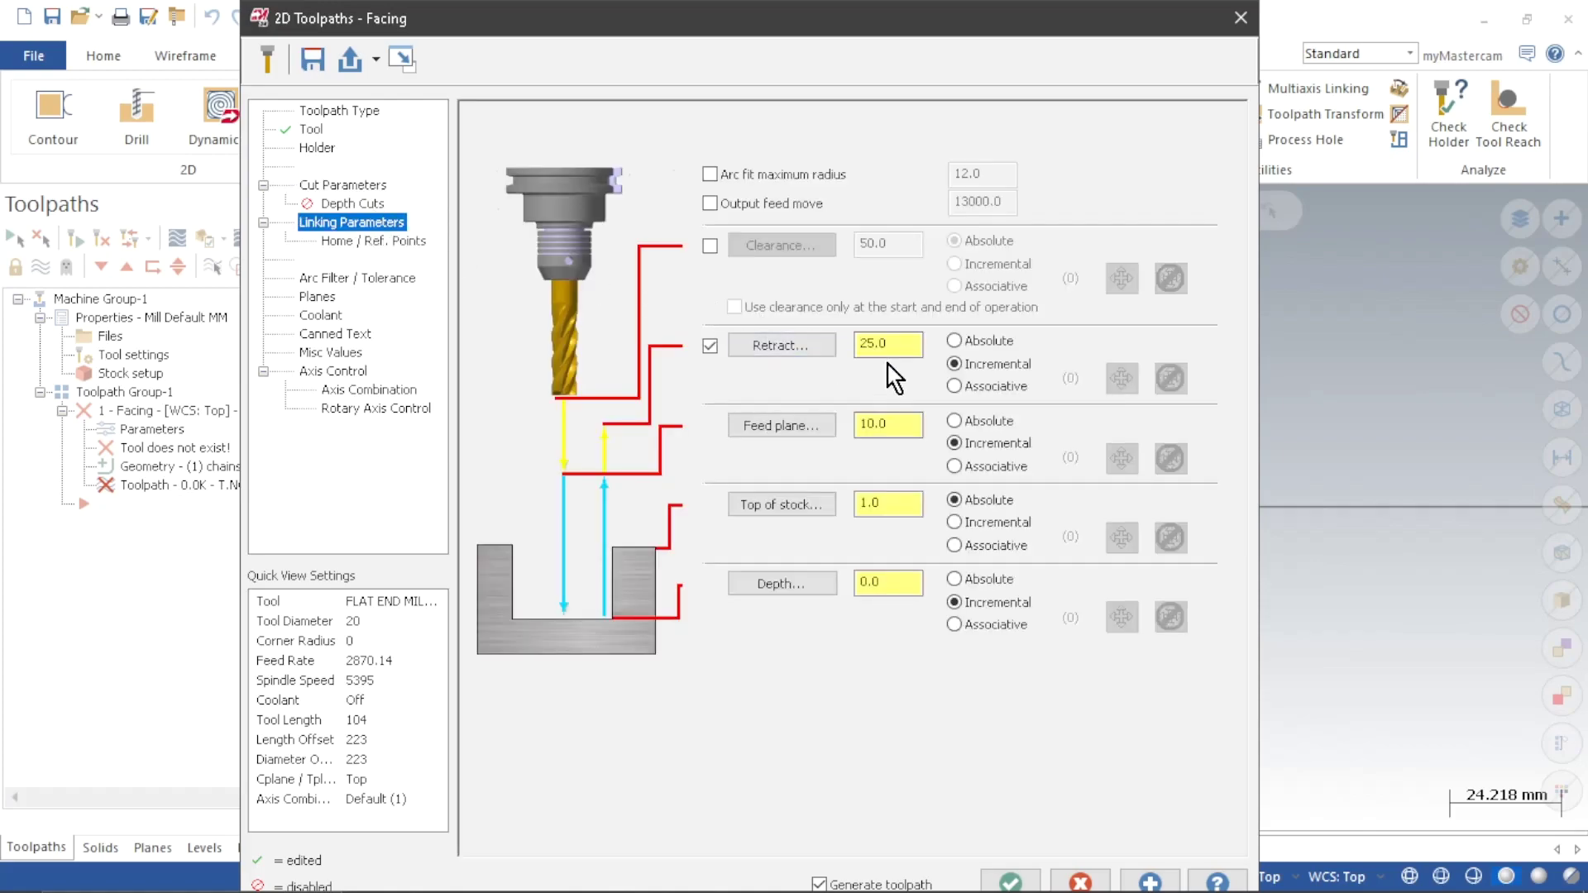
pyautogui.doubleClick(904, 583)
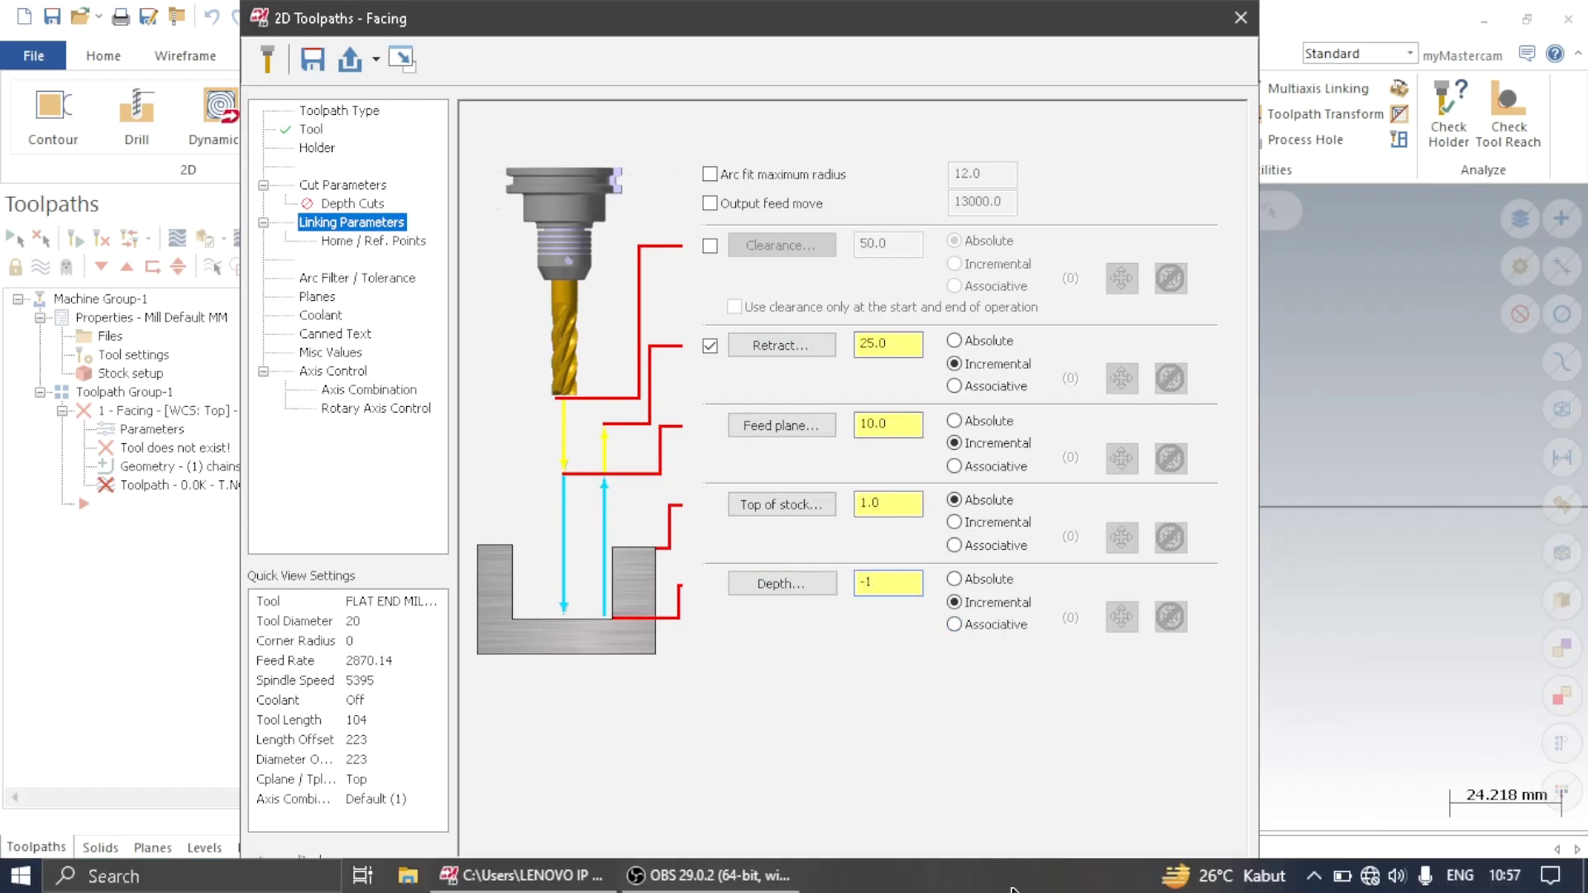
pyautogui.click(1010, 874)
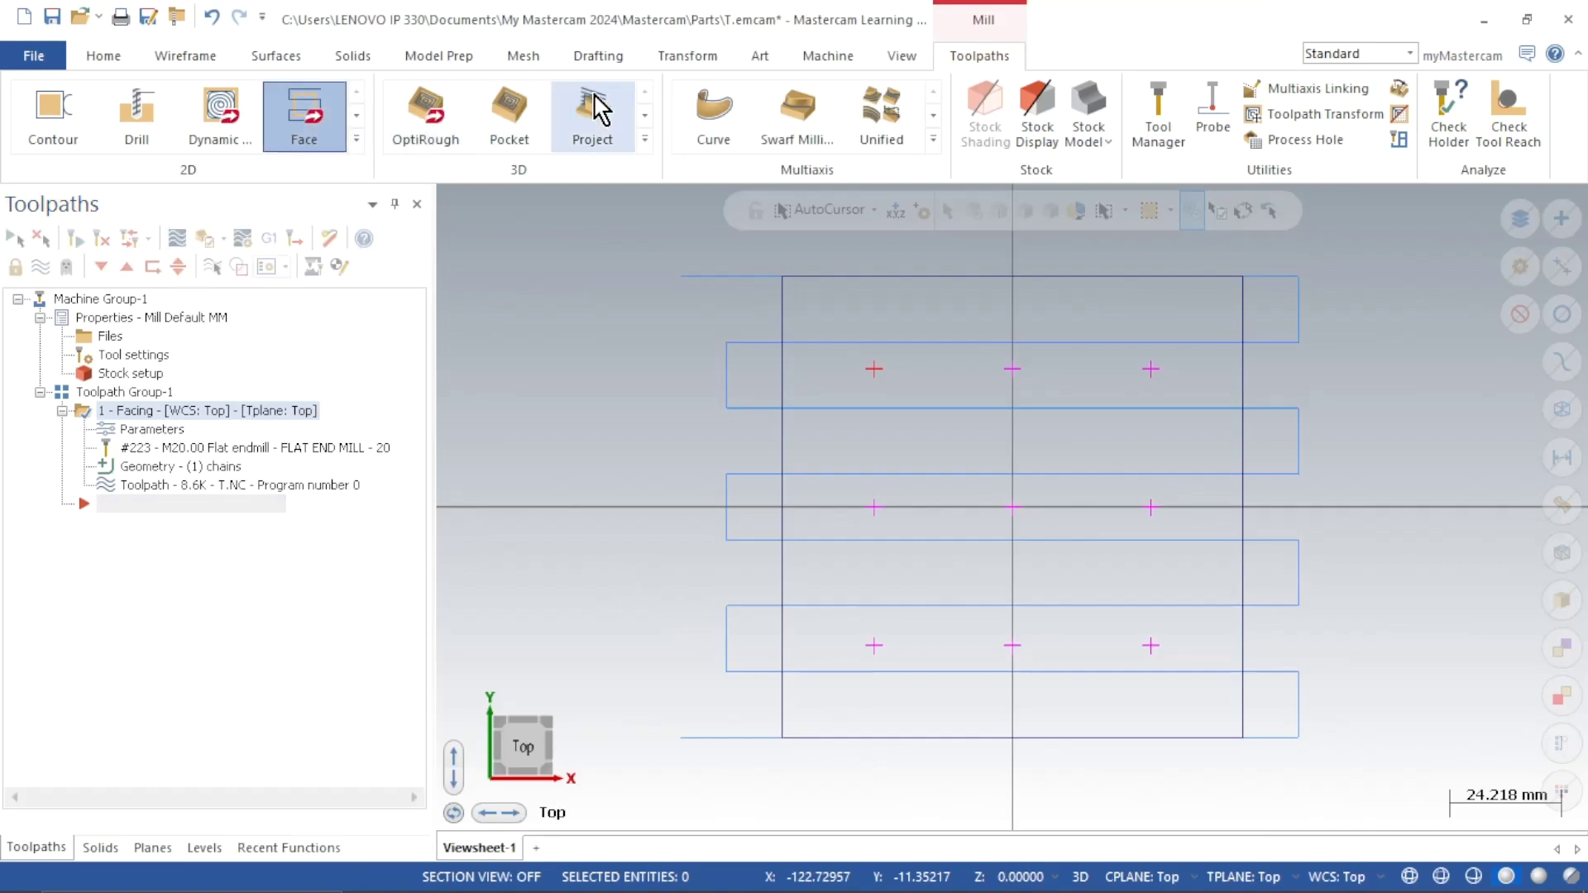
# Start a Drill toolpath using all nine points of the grid as hole positions
pyautogui.click(116, 126)
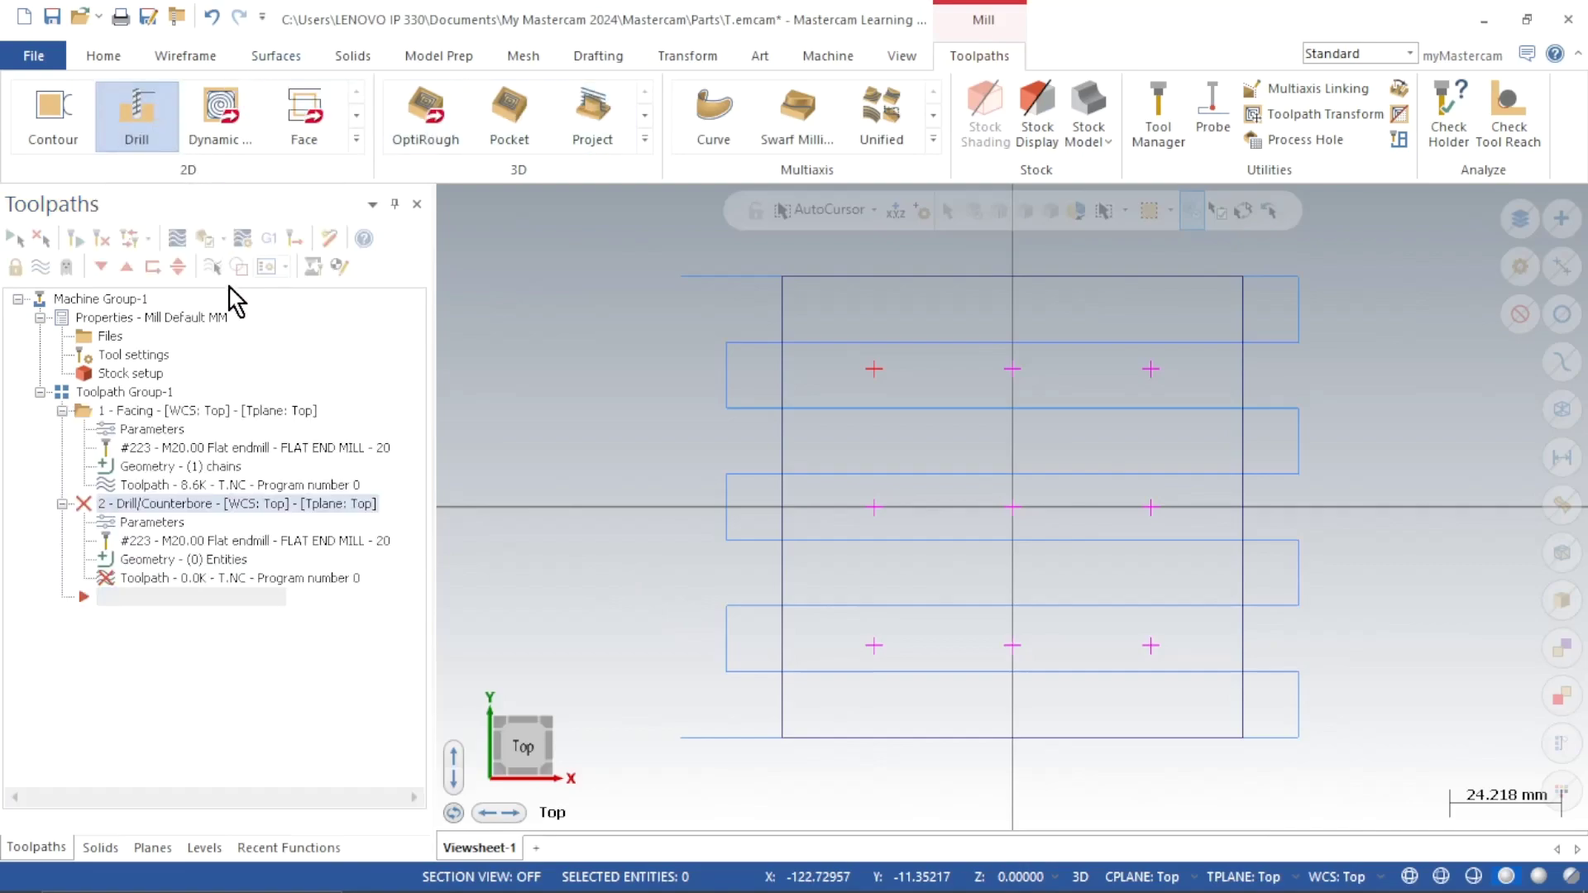
pyautogui.scroll(-1, 823, 420)
pyautogui.scroll(-2, 823, 419)
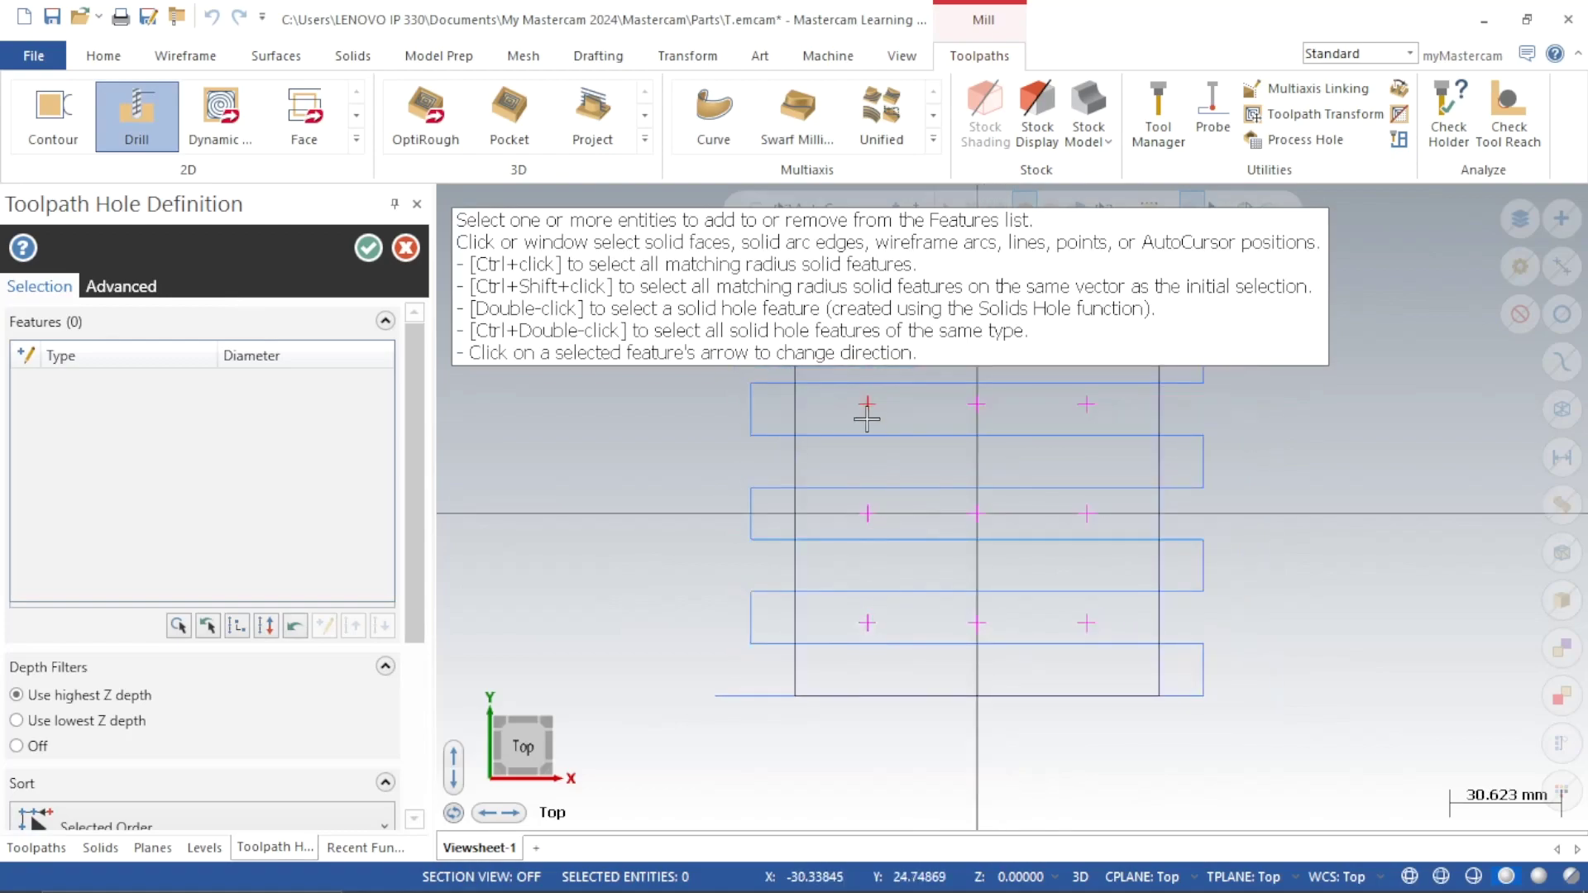
pyautogui.moveTo(843, 383); pyautogui.dragTo(1109, 667)
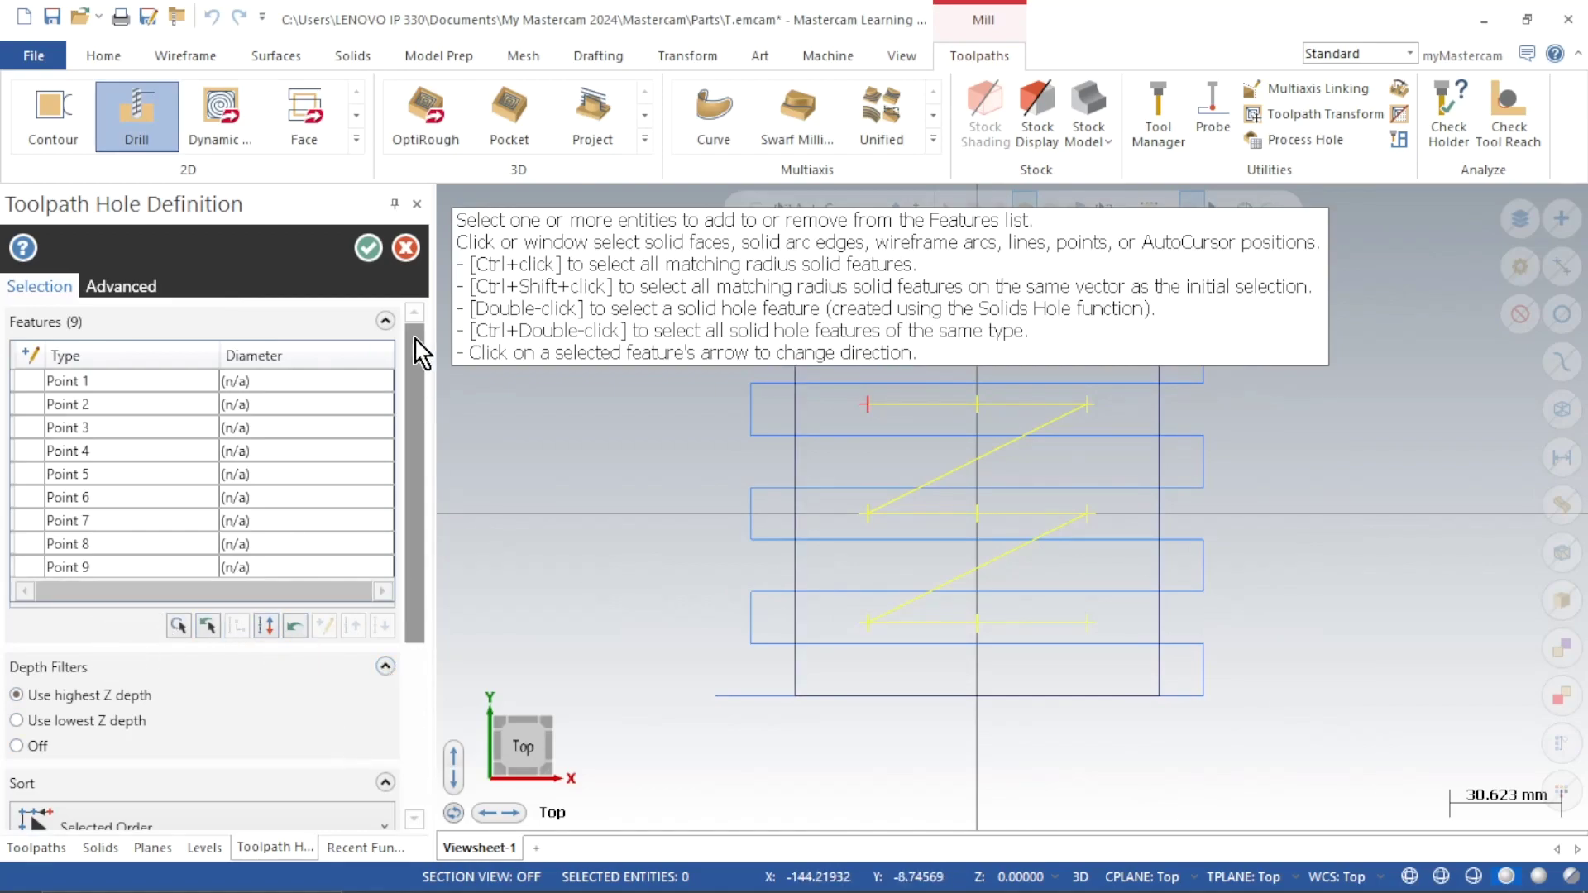
pyautogui.click(369, 249)
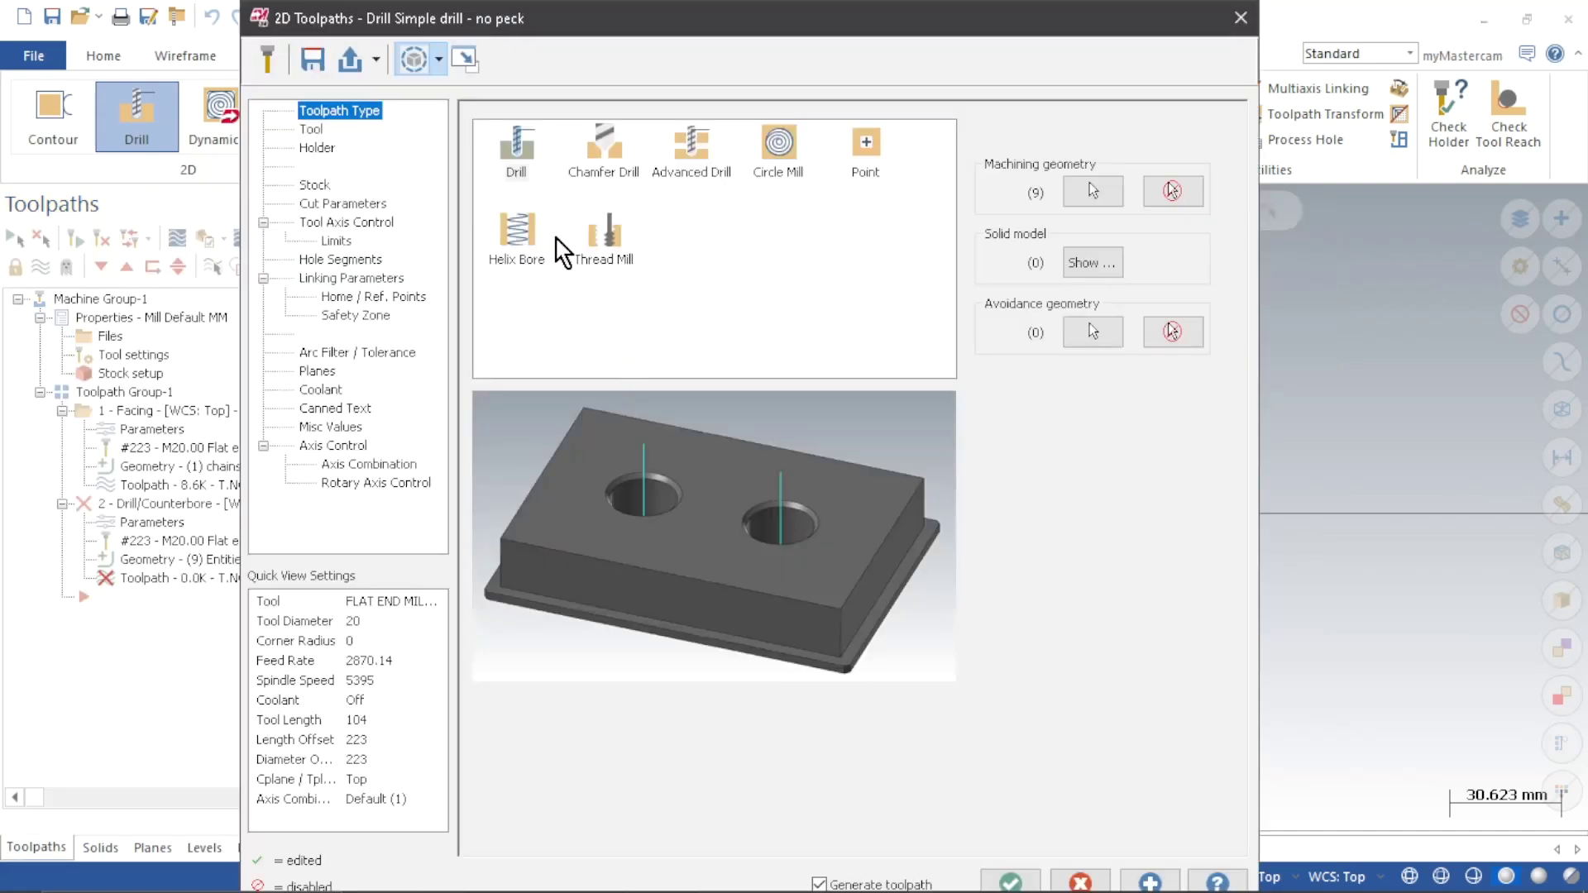
# Filter the tool library to drills and assign the 10.2 mm HSS/TIN DRILL 8xDc to the drill toolpath
pyautogui.click(304, 132)
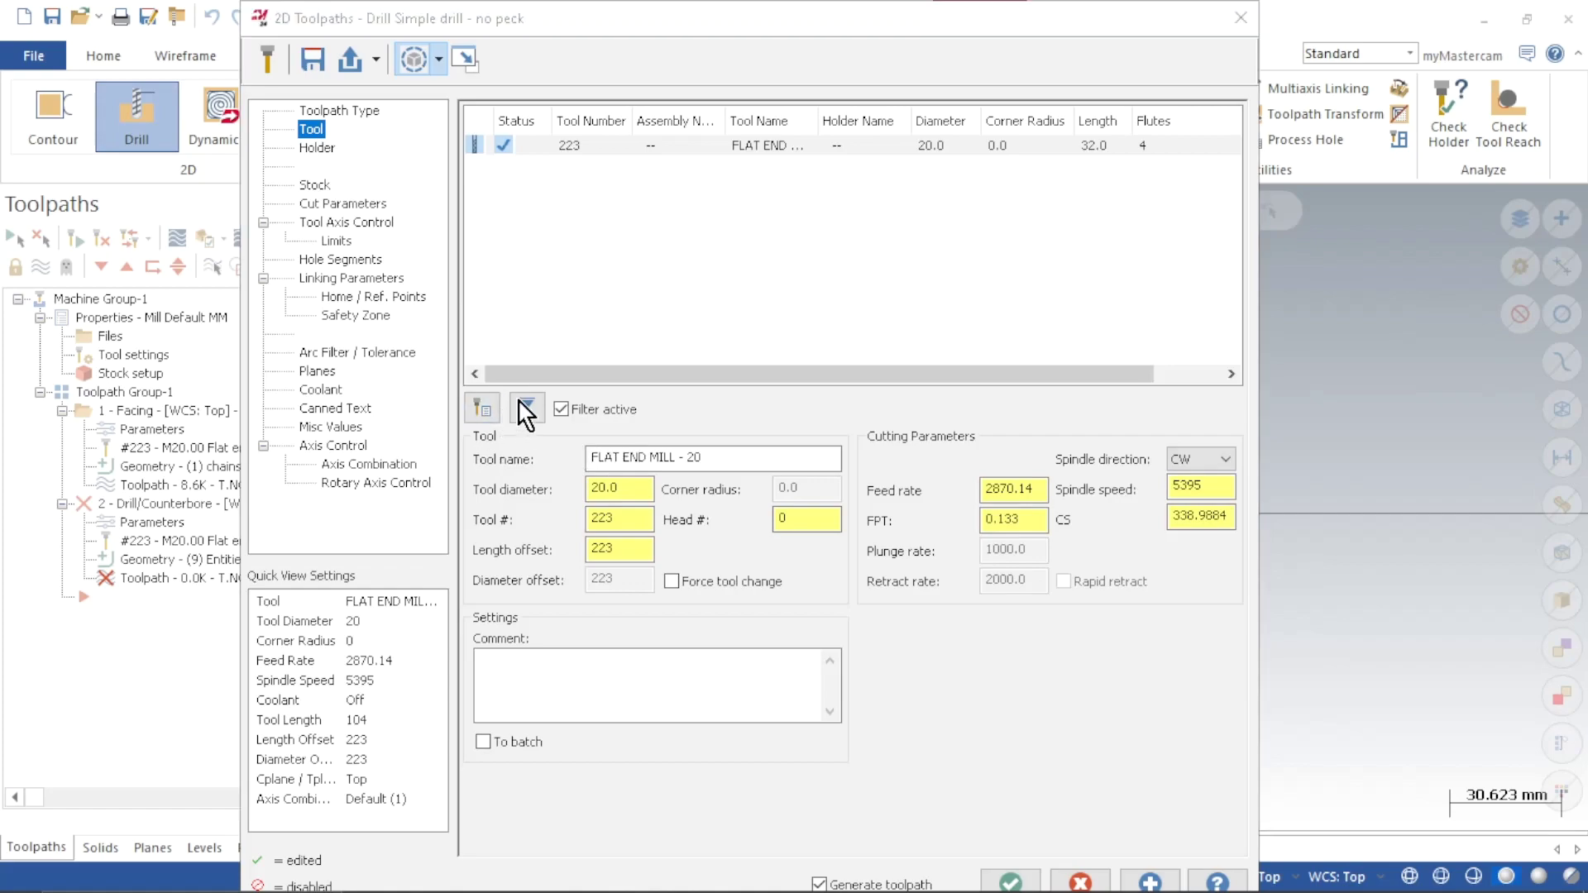
pyautogui.doubleClick(844, 266)
pyautogui.click(1047, 302)
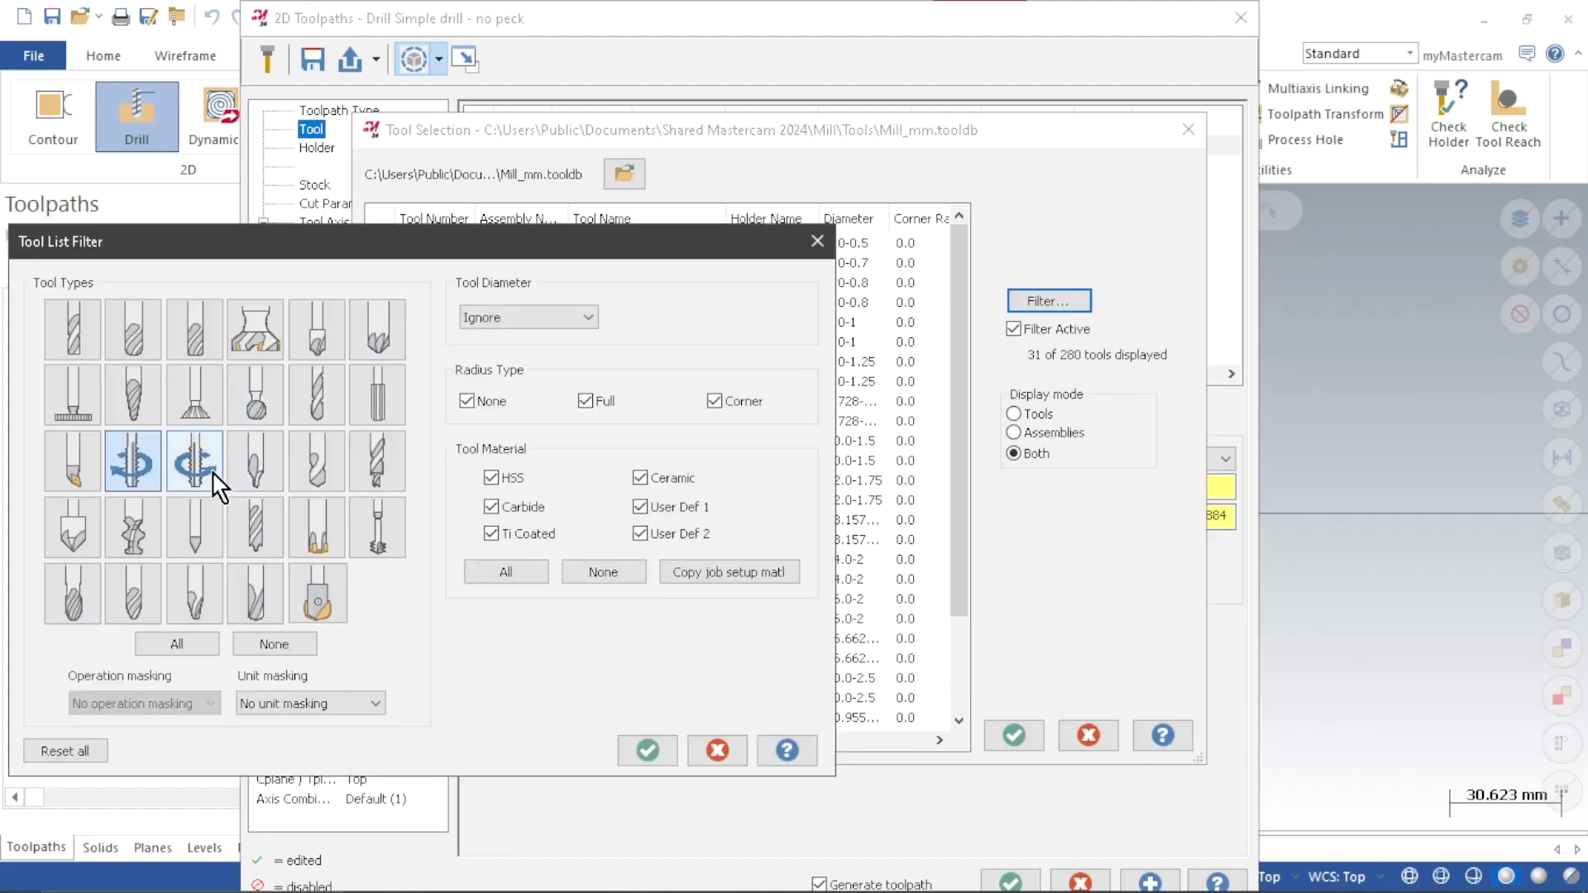
pyautogui.doubleClick(320, 404)
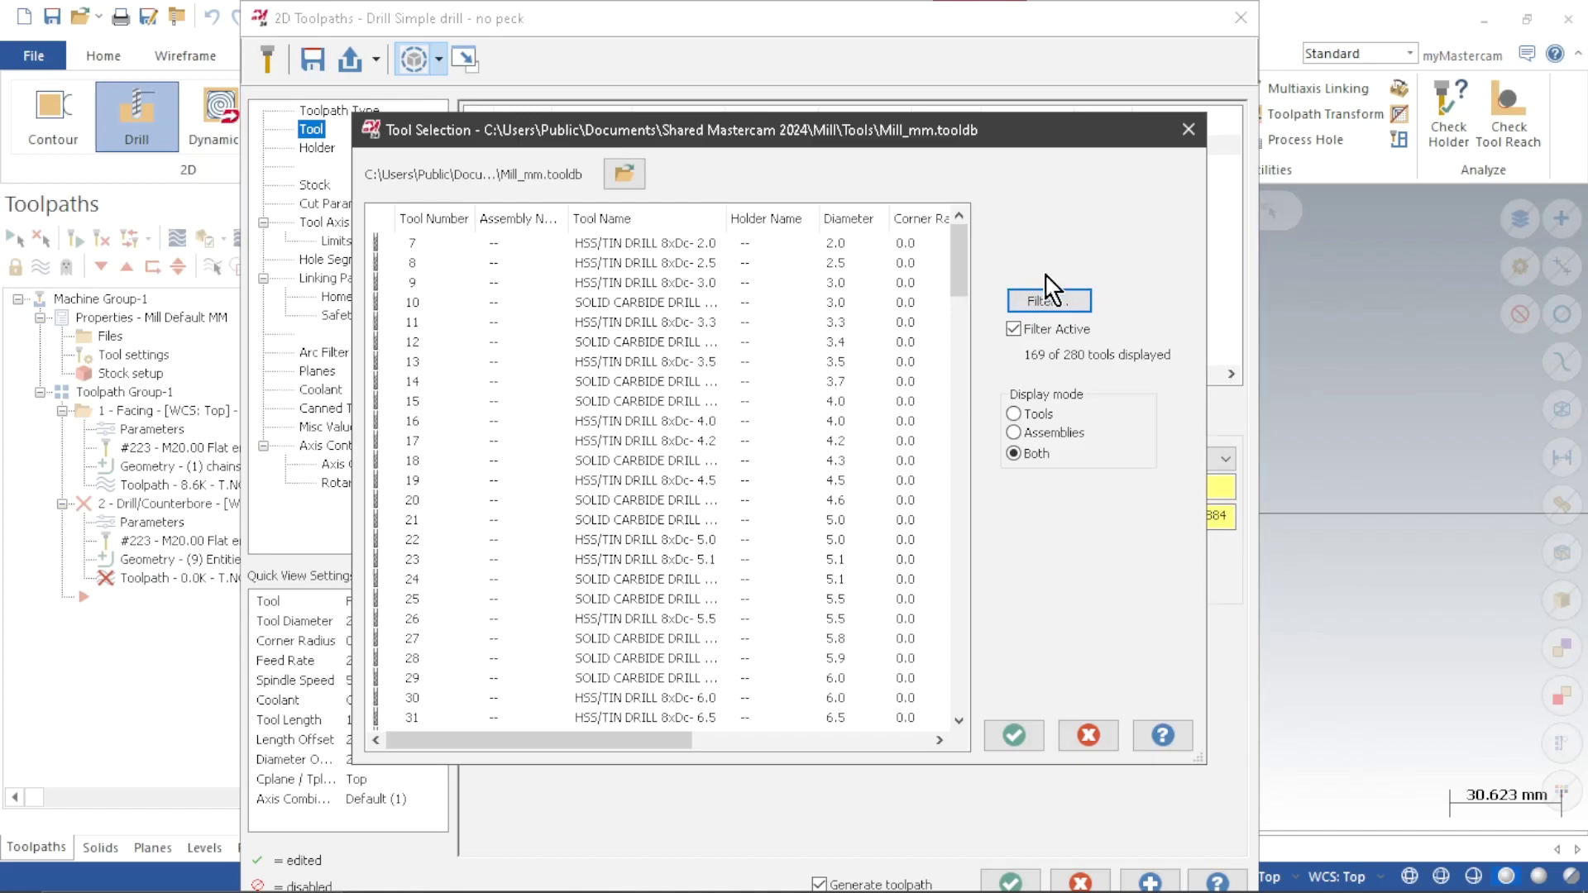
pyautogui.moveTo(966, 278); pyautogui.dragTo(951, 414)
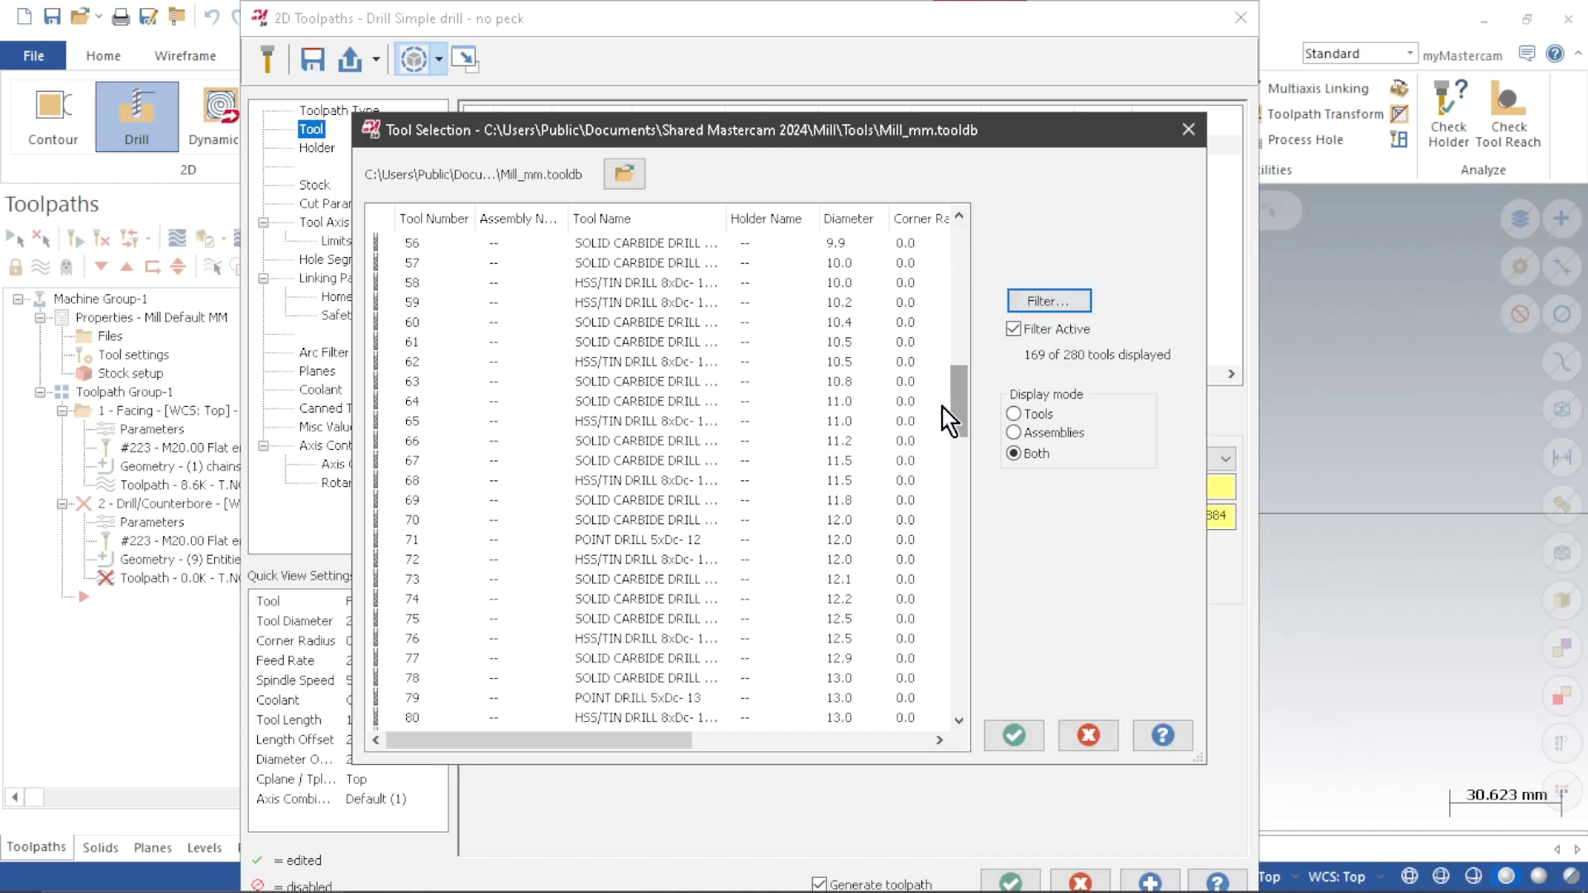
pyautogui.click(643, 302)
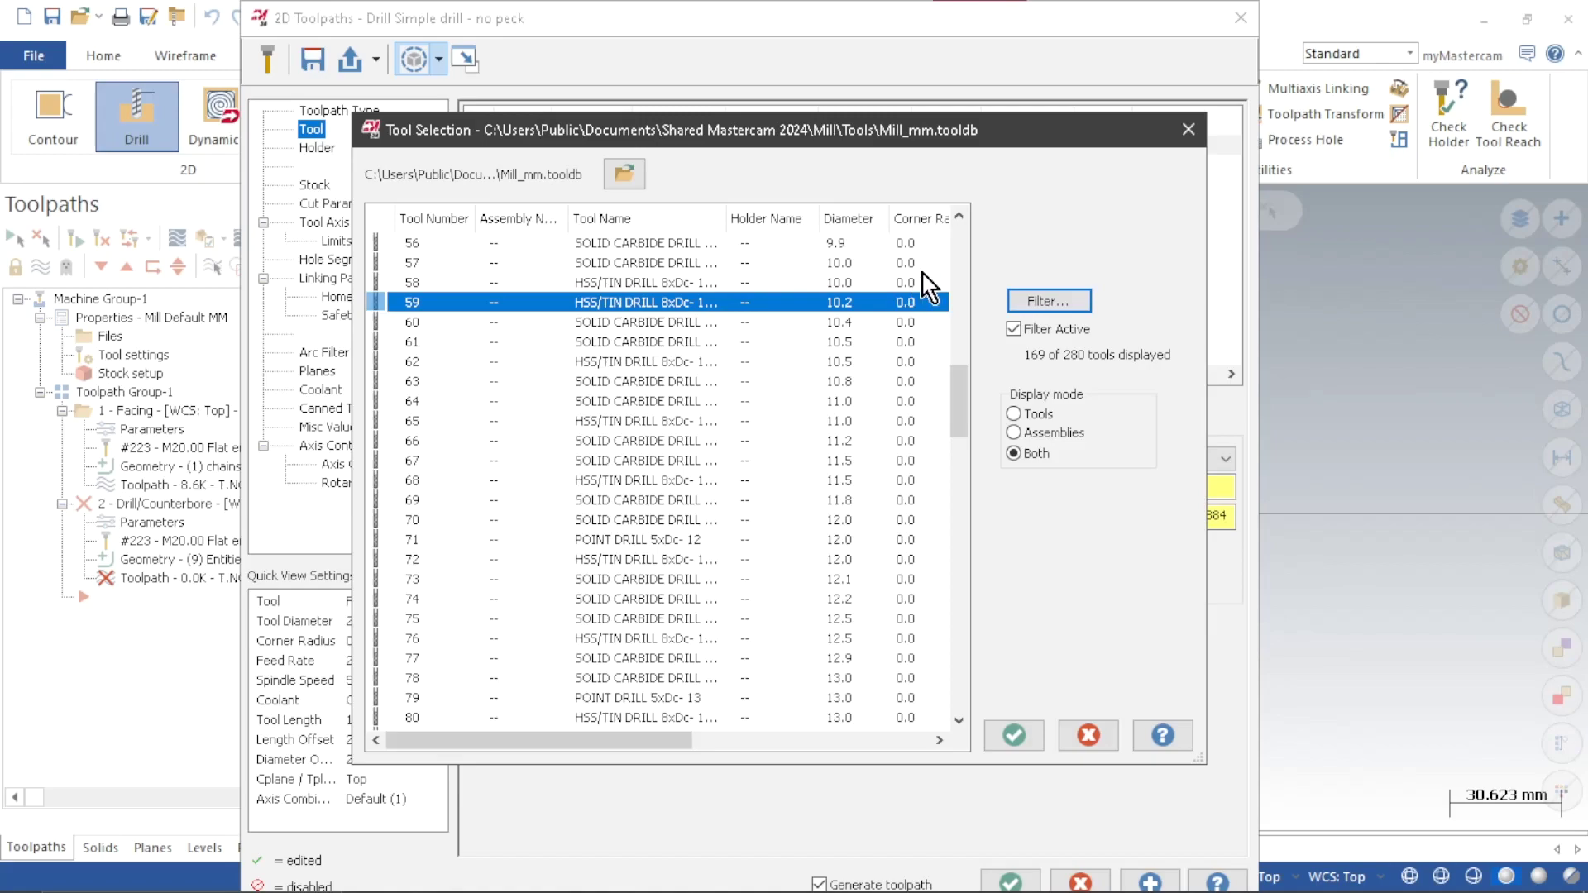
pyautogui.click(1011, 736)
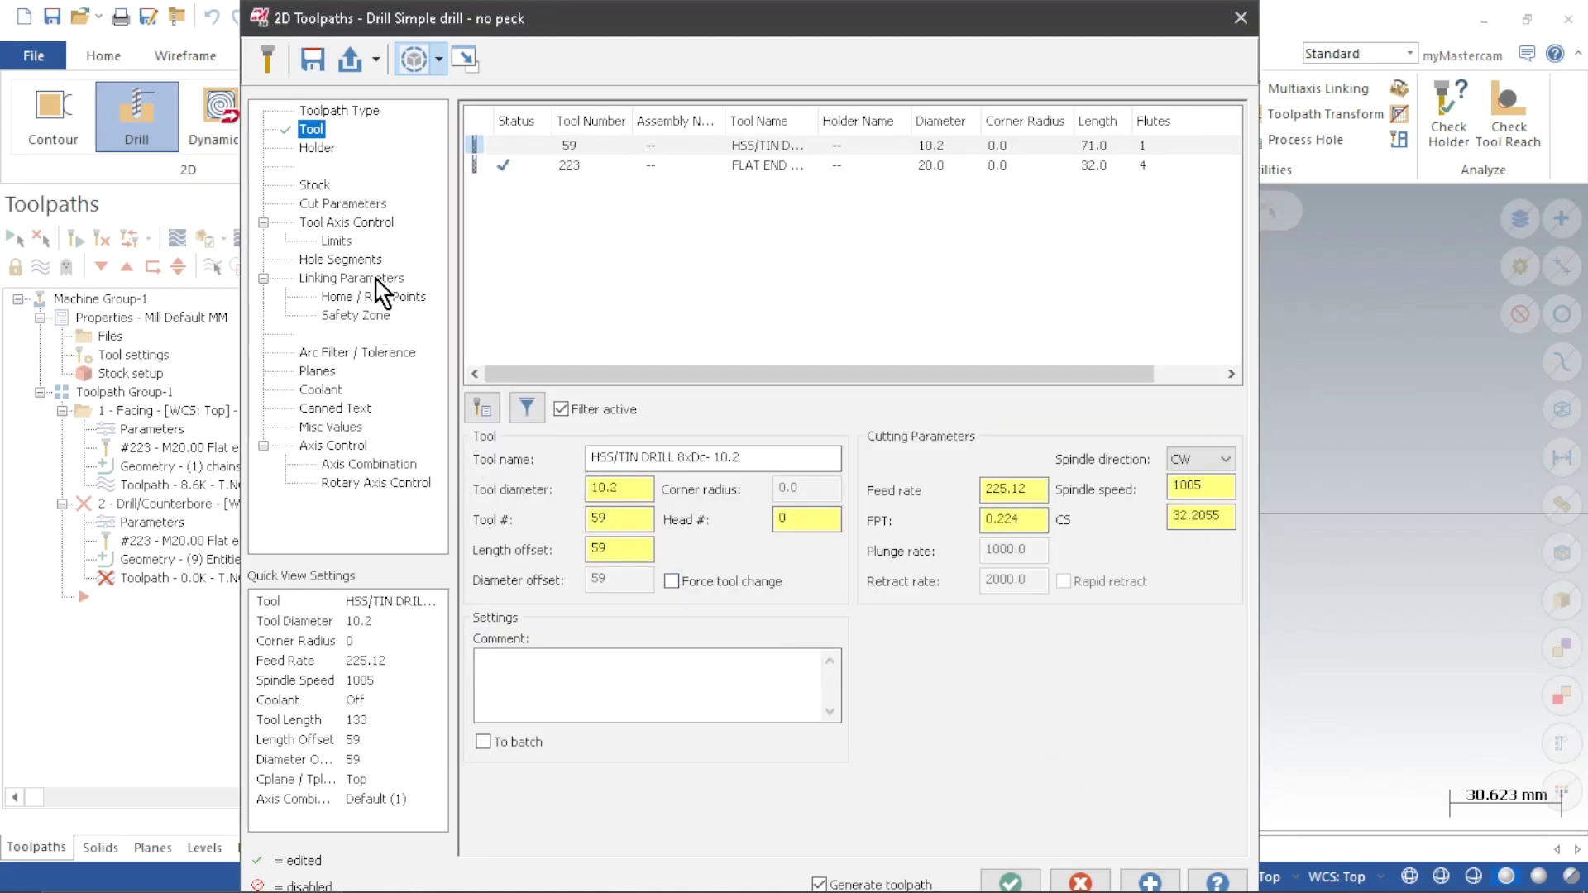
# Keep the Drill/Counterbore cycle, use an incremental depth of -25 in the linking parameters, and generate the drill toolpath
pyautogui.click(314, 149)
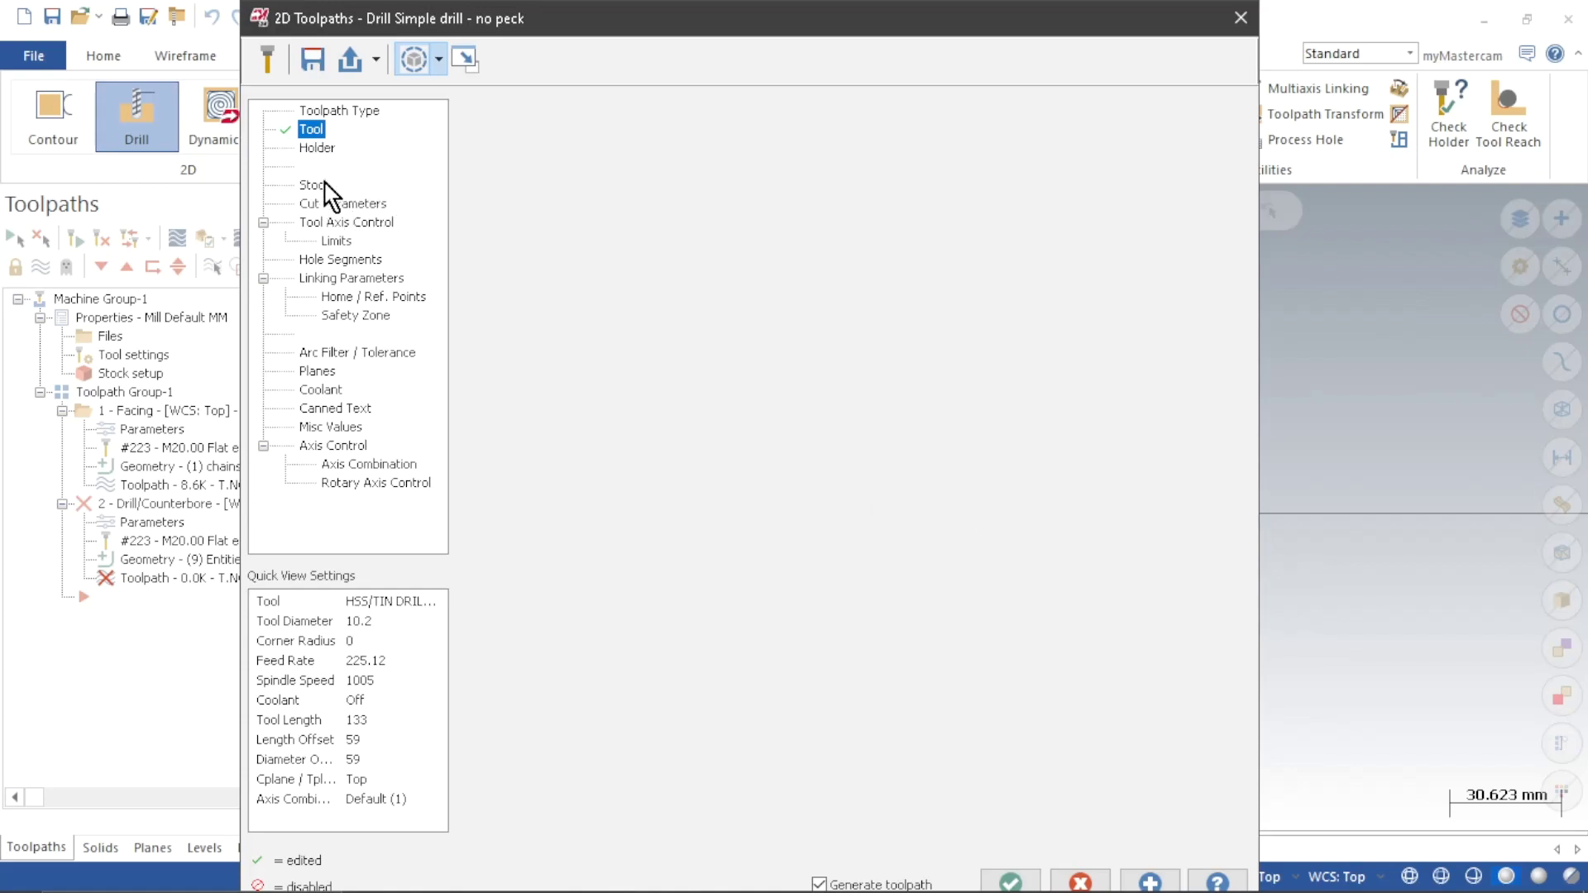
pyautogui.click(315, 186)
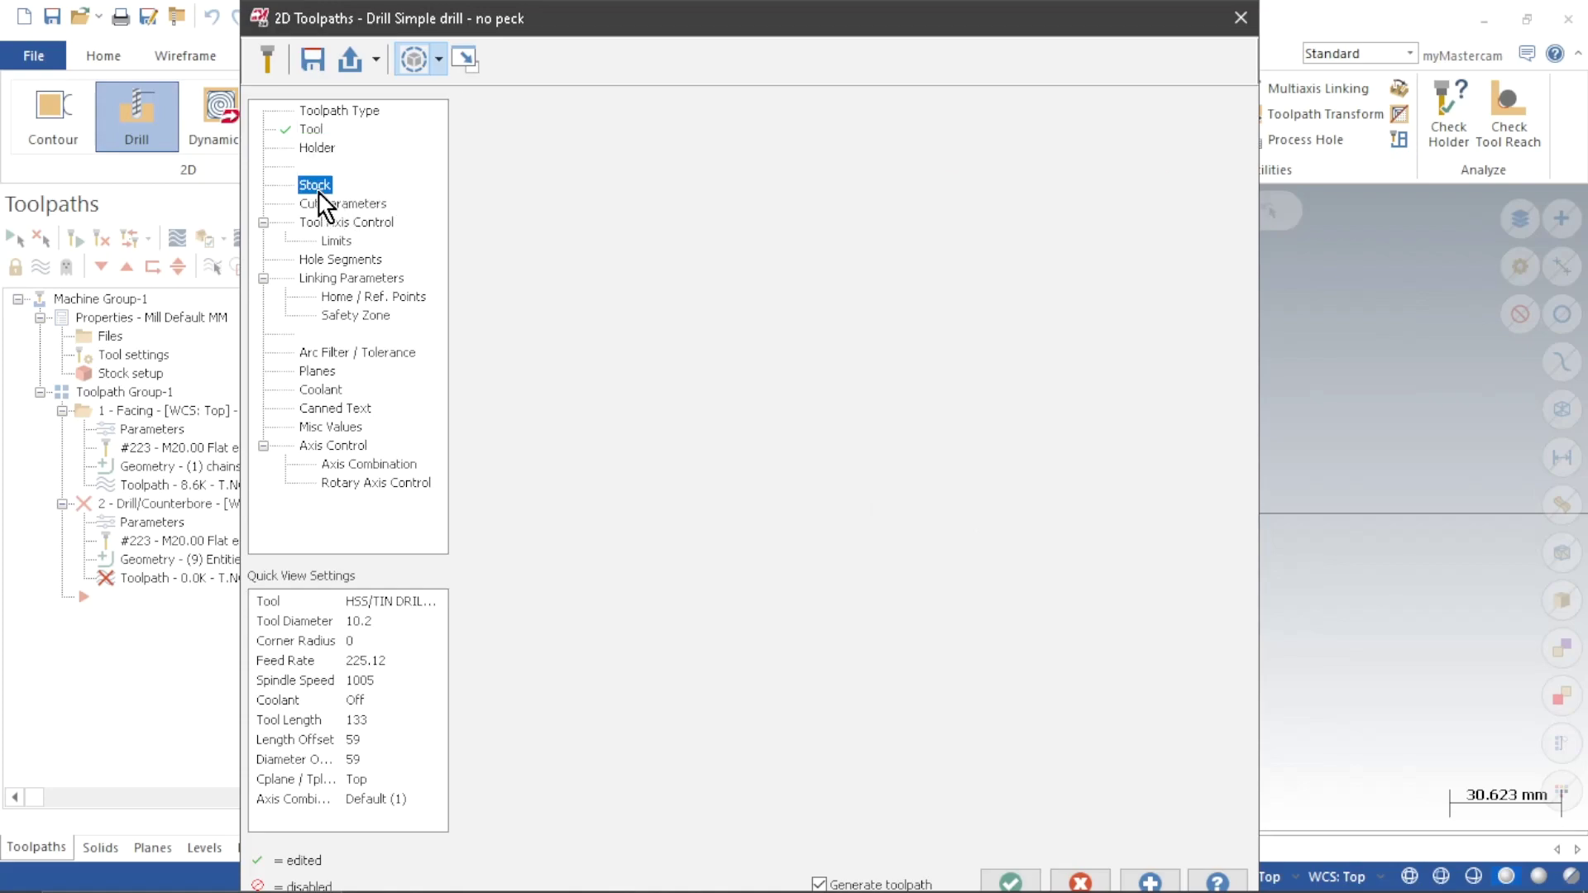
pyautogui.click(348, 204)
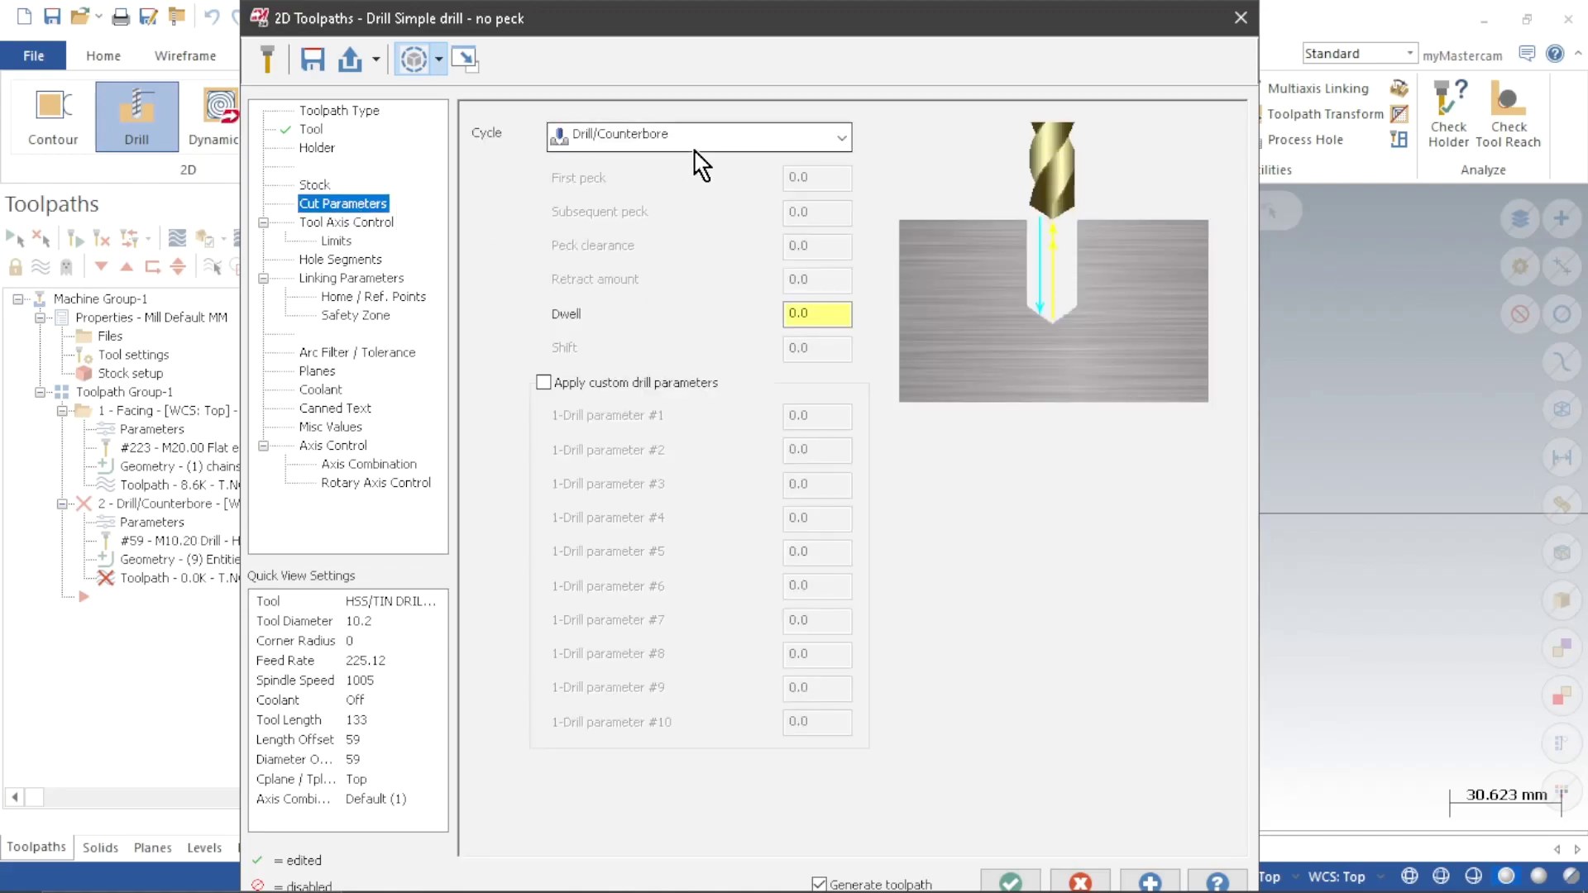
pyautogui.click(659, 139)
pyautogui.click(659, 139)
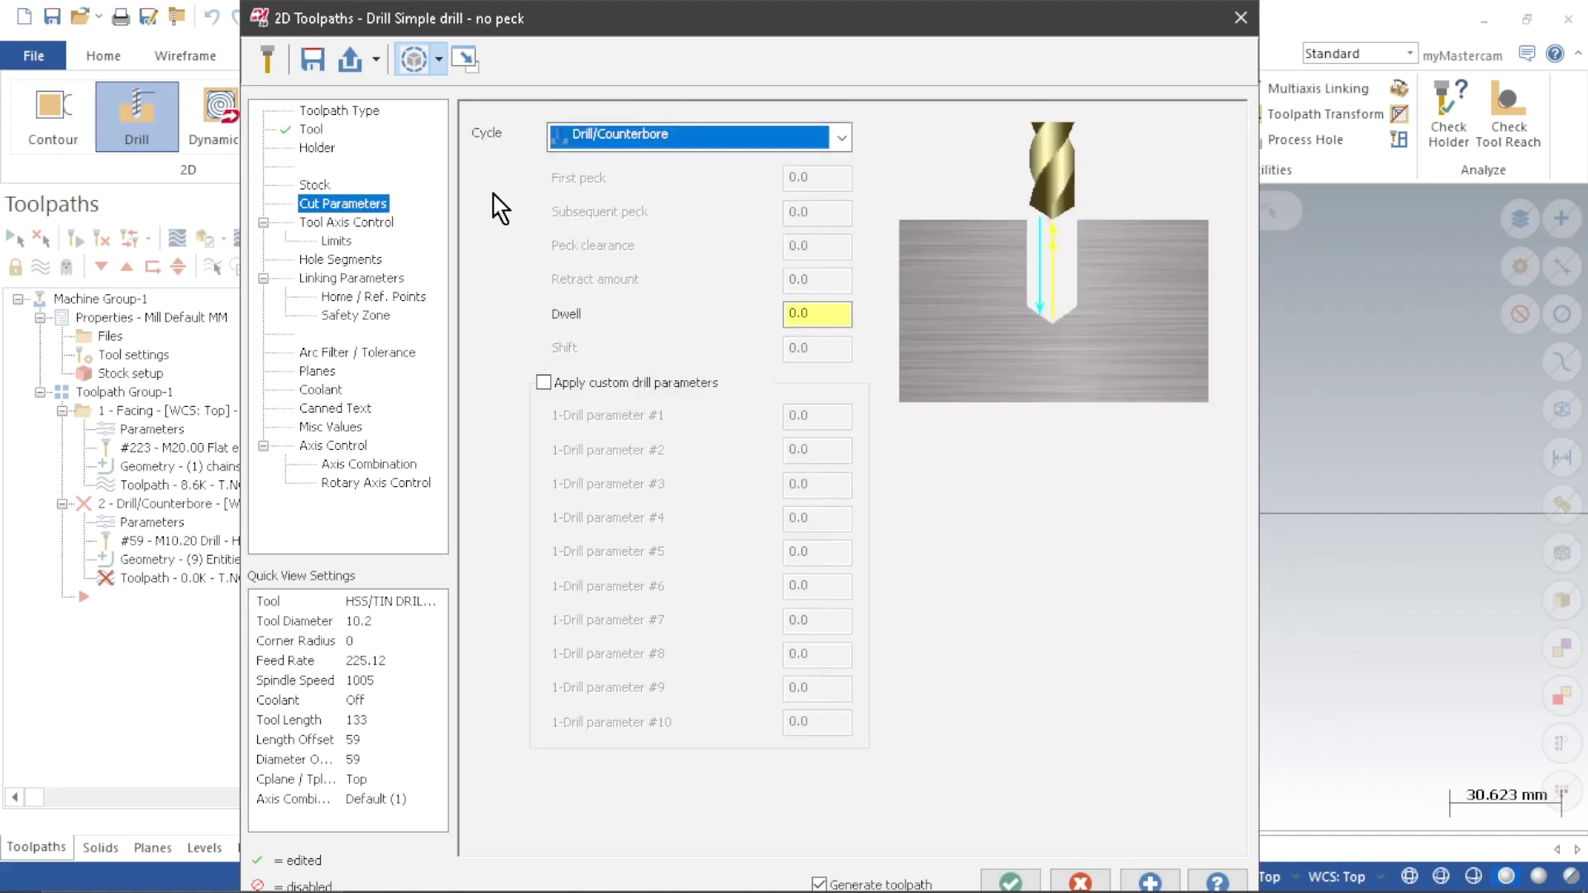
pyautogui.click(342, 222)
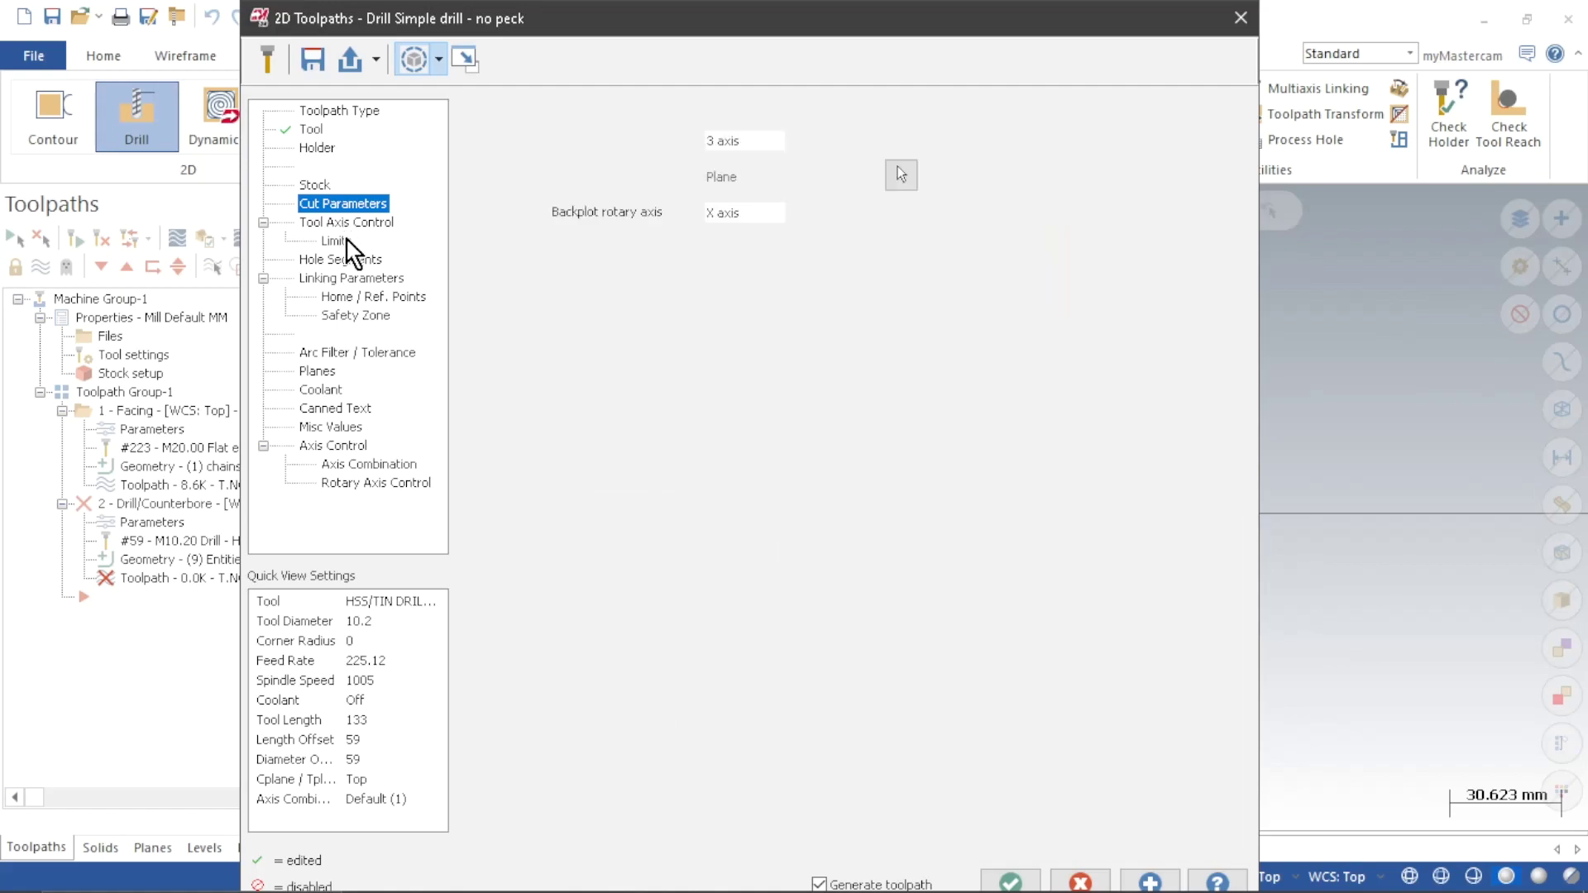
pyautogui.click(336, 279)
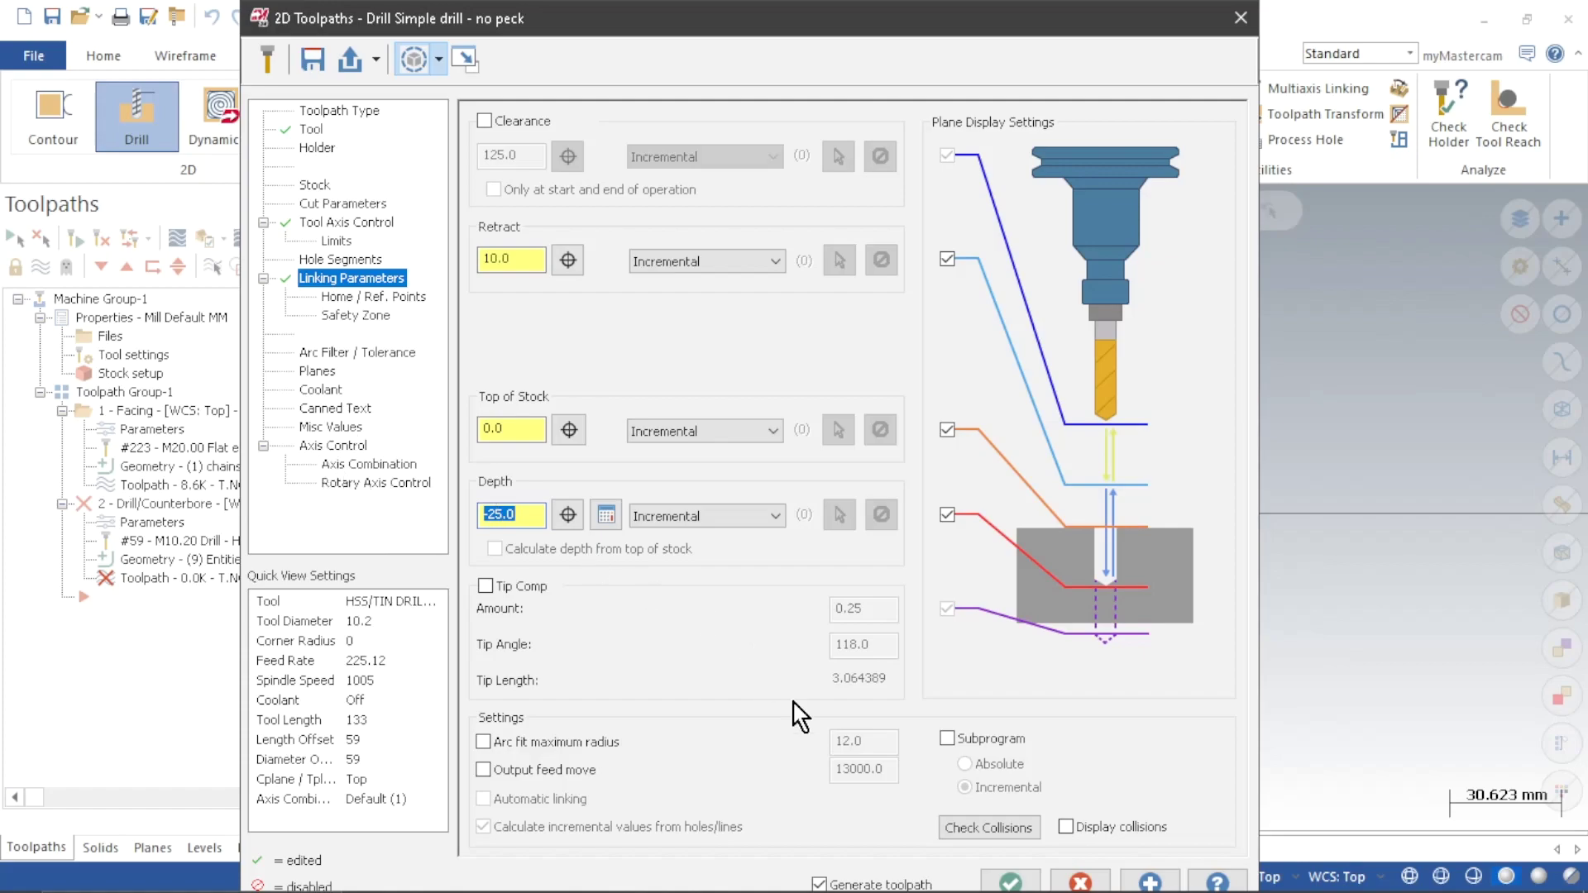
pyautogui.click(1010, 882)
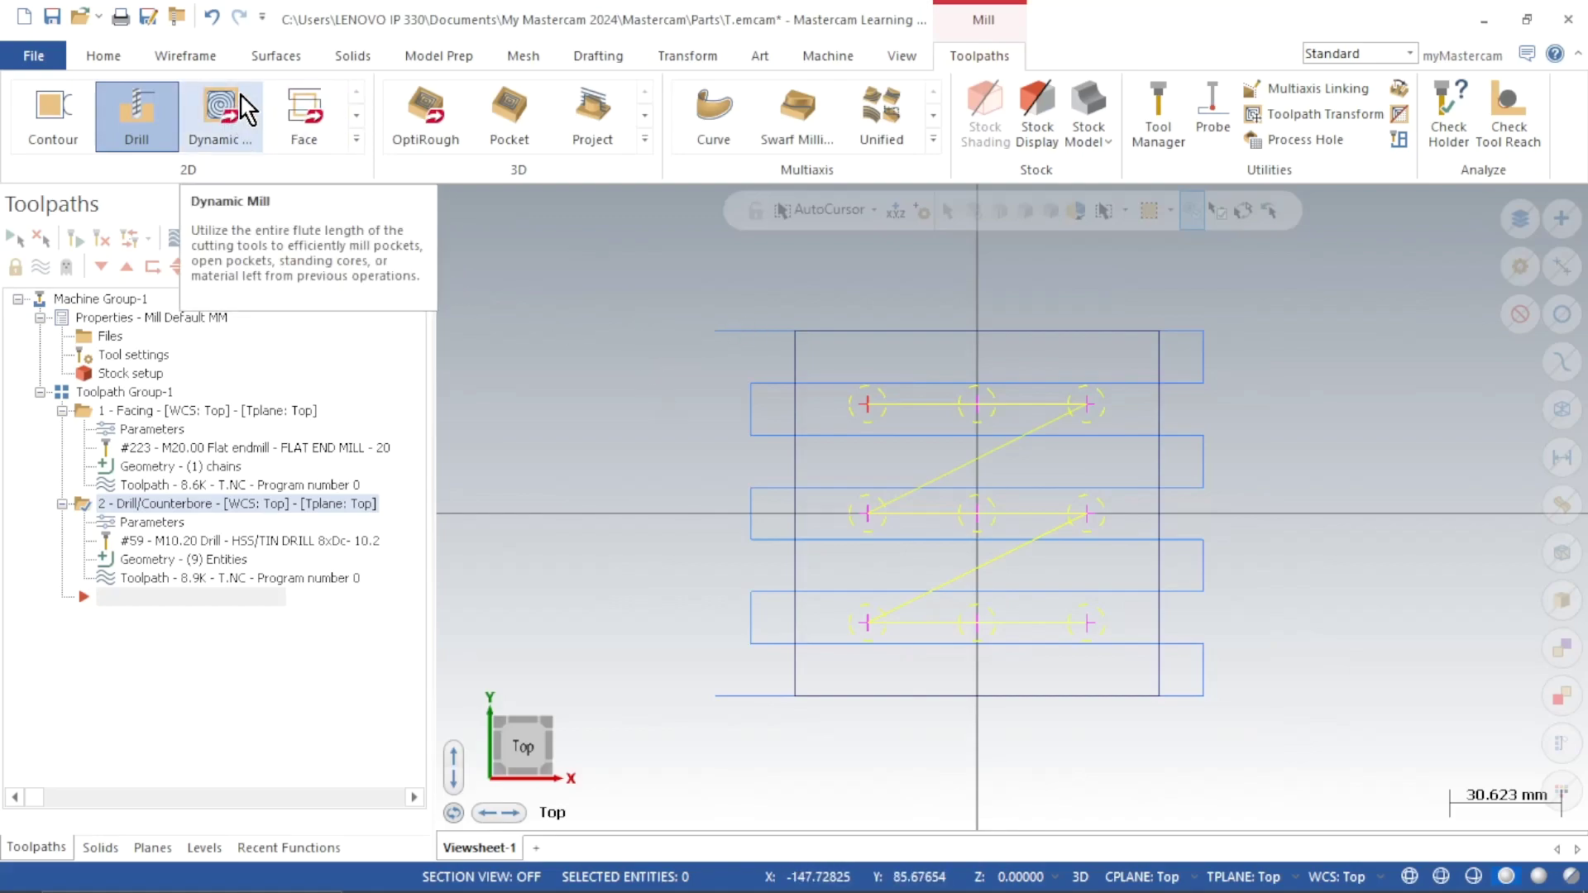
# Start a second Drill toolpath on the same nine grid points
pyautogui.click(168, 133)
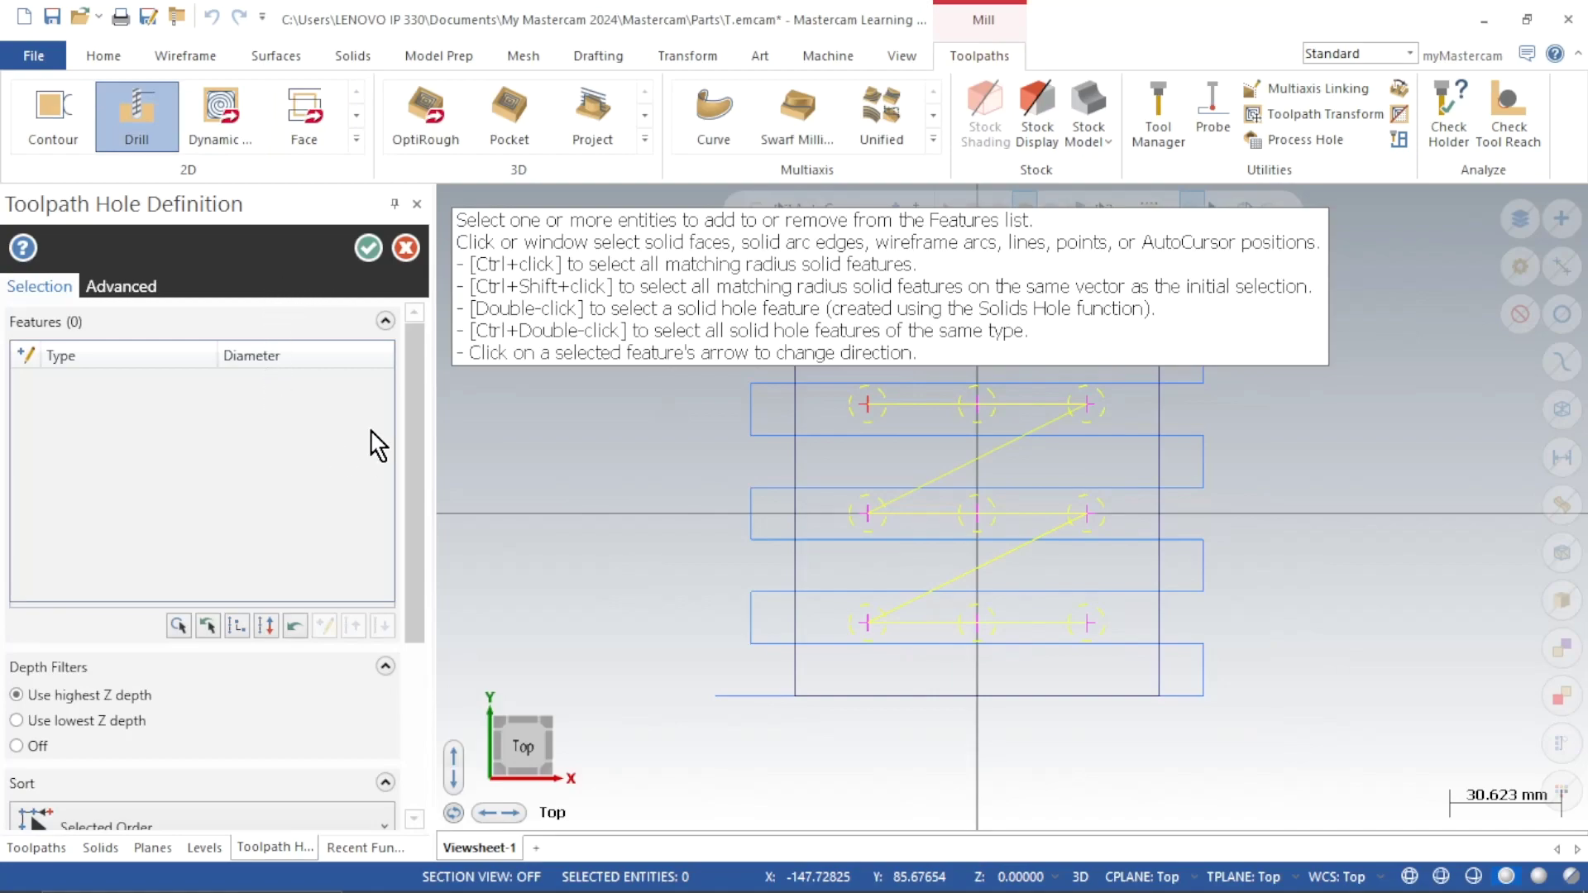
pyautogui.moveTo(843, 376); pyautogui.dragTo(1100, 649)
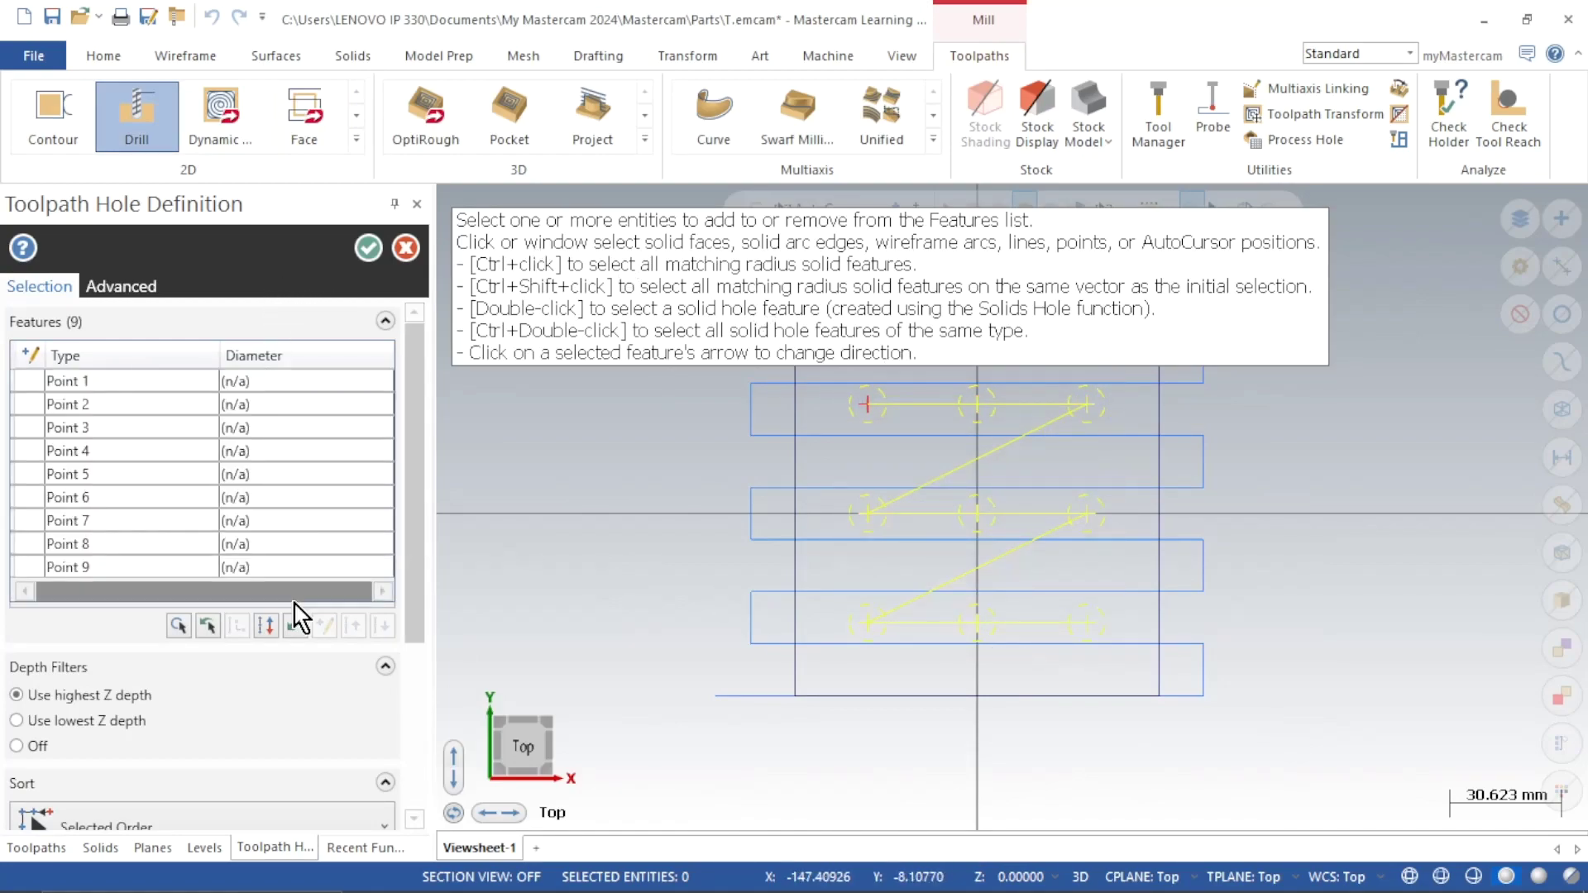
pyautogui.click(368, 247)
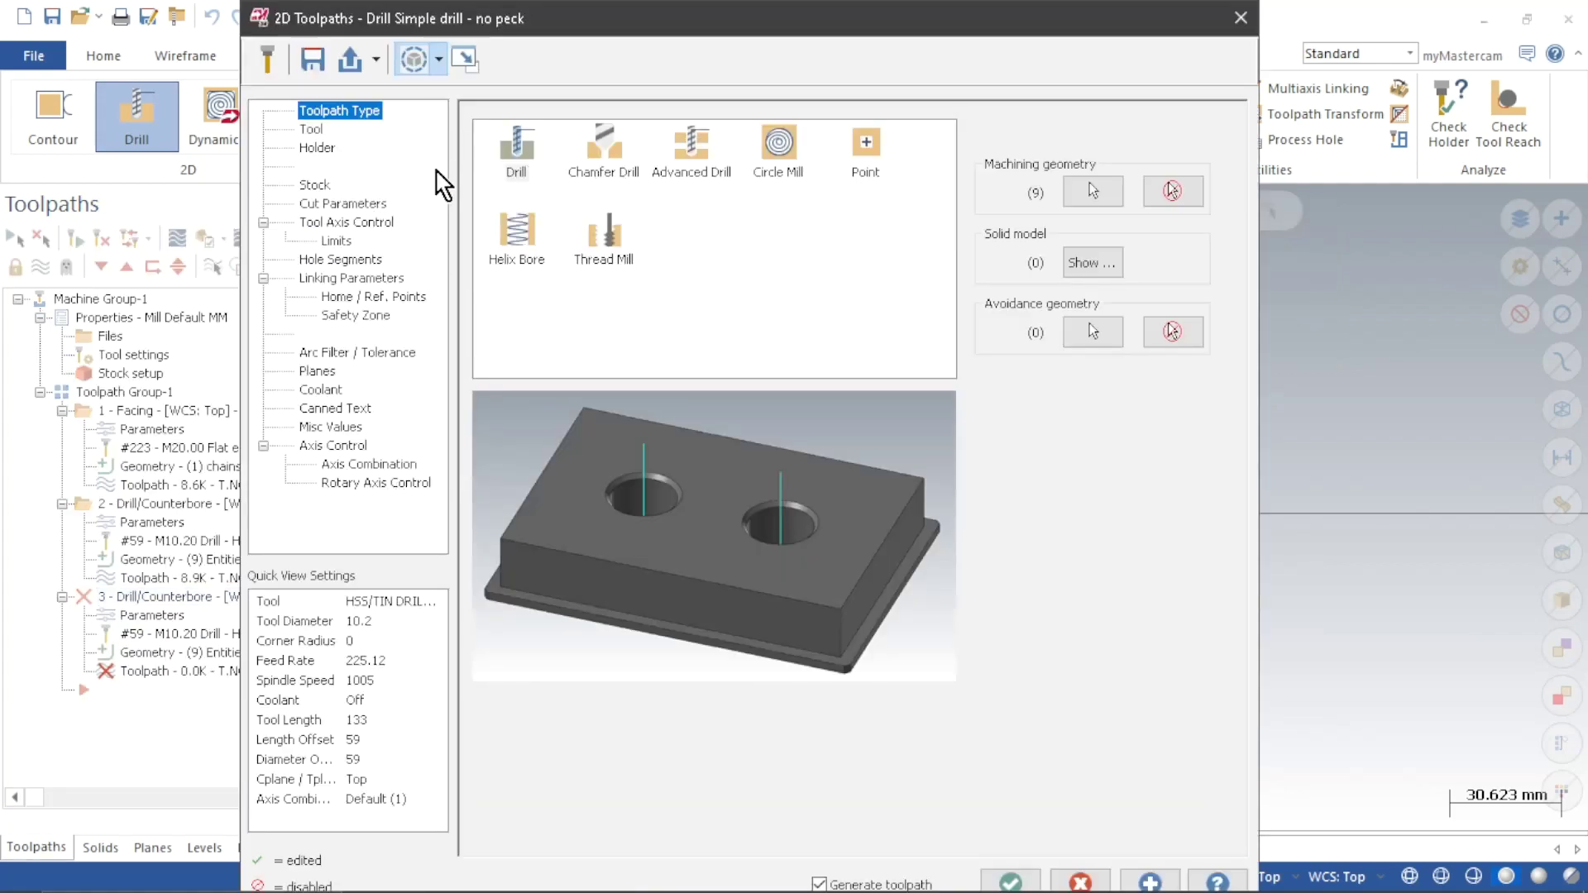
# Filter the tool library to right-hand taps and assign the THREAD TAP - M12 x 1.75 to the second drill toolpath
pyautogui.click(319, 131)
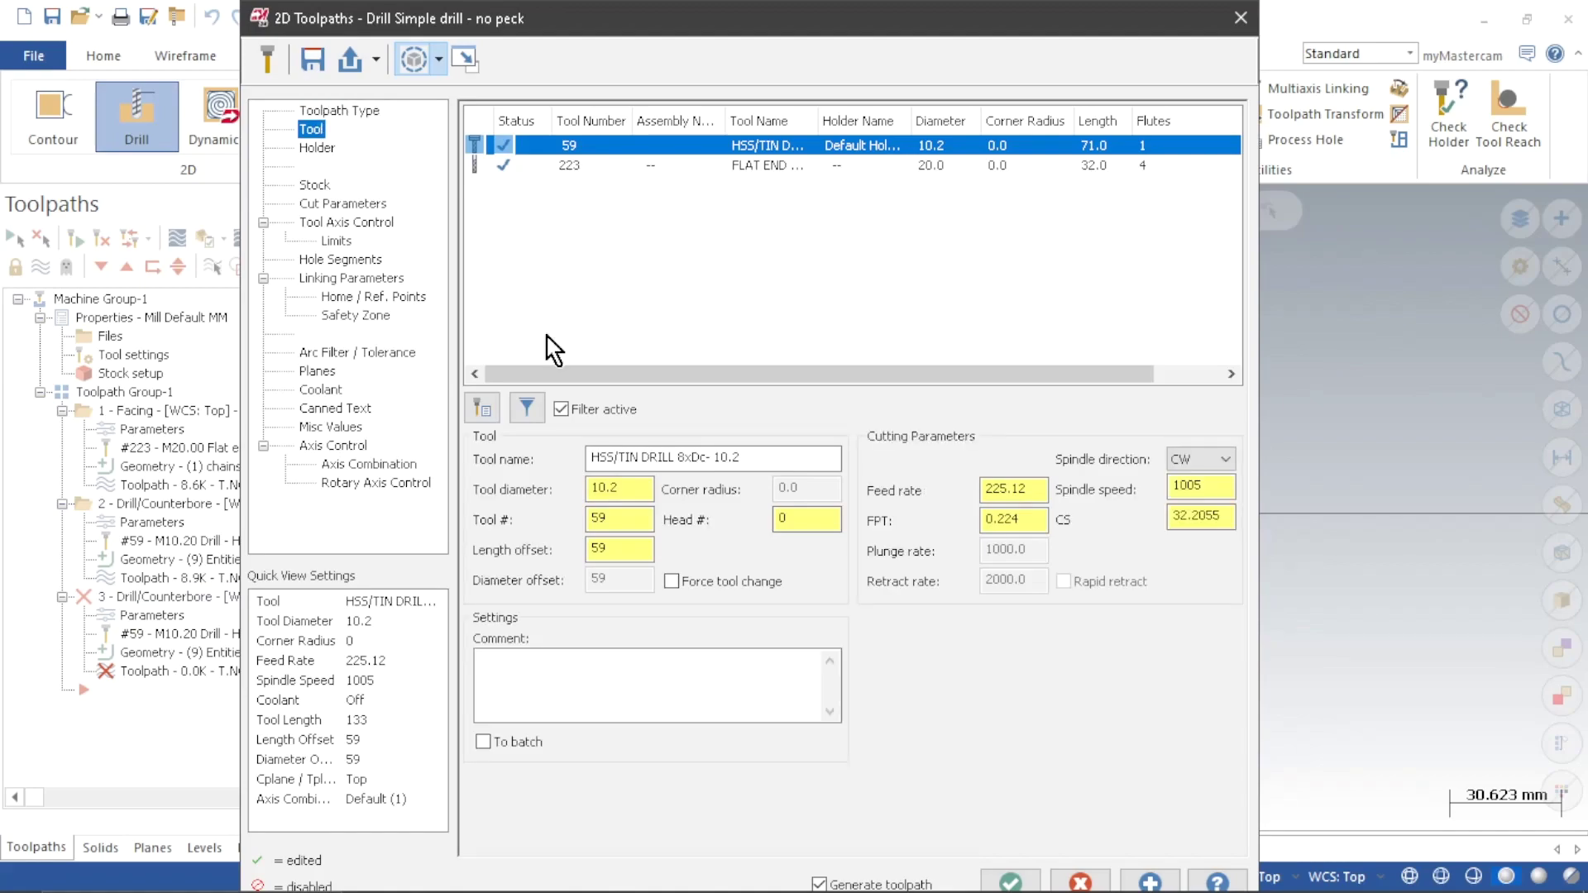
pyautogui.click(487, 405)
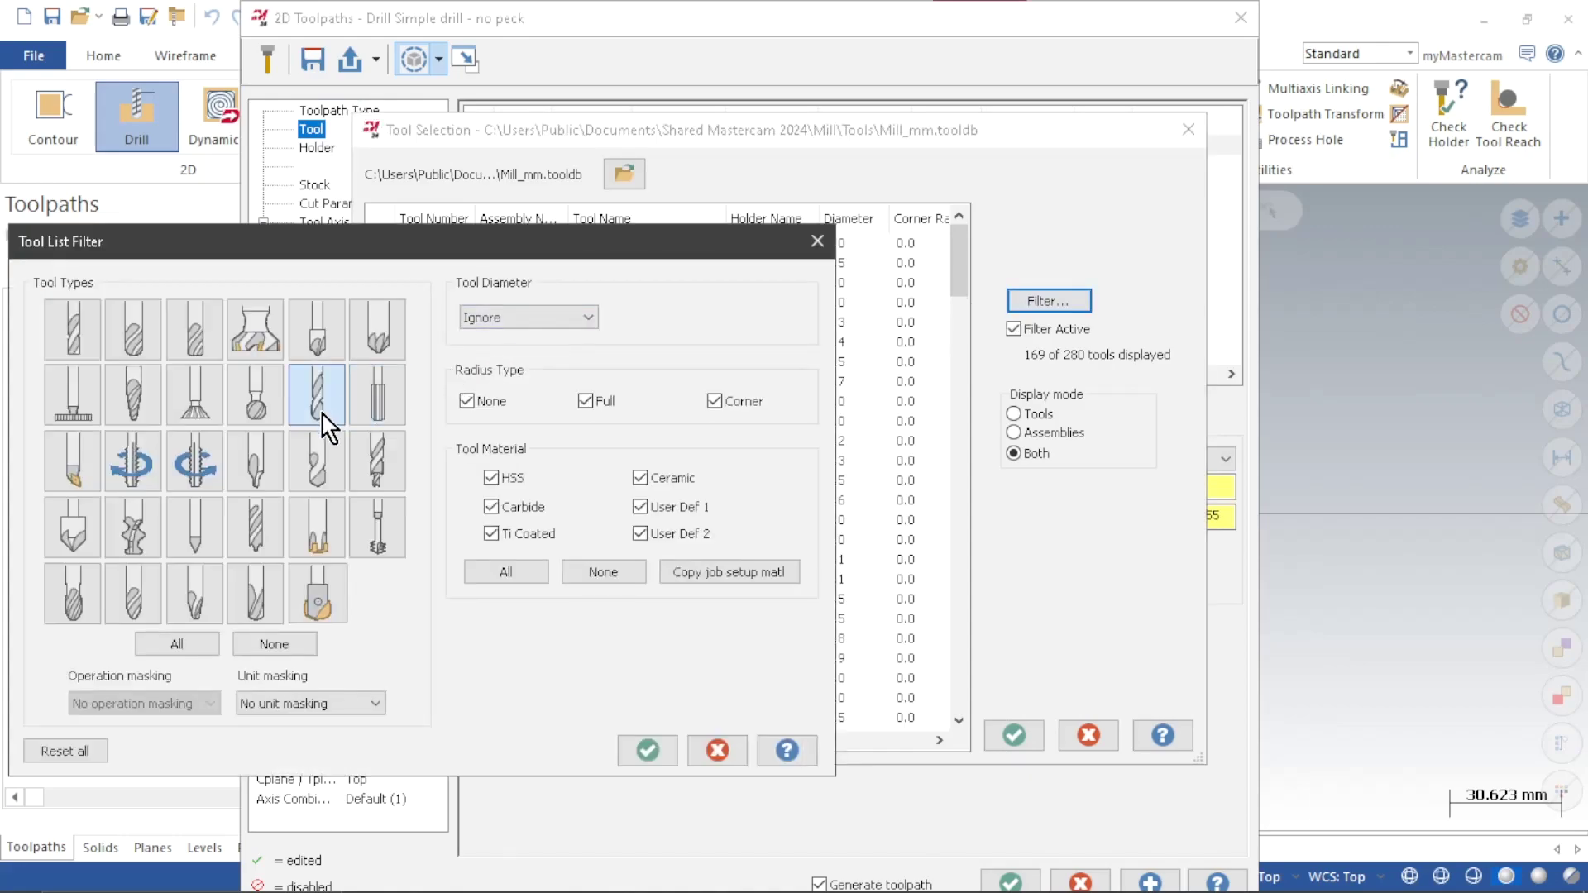
pyautogui.click(153, 465)
pyautogui.press('Return')
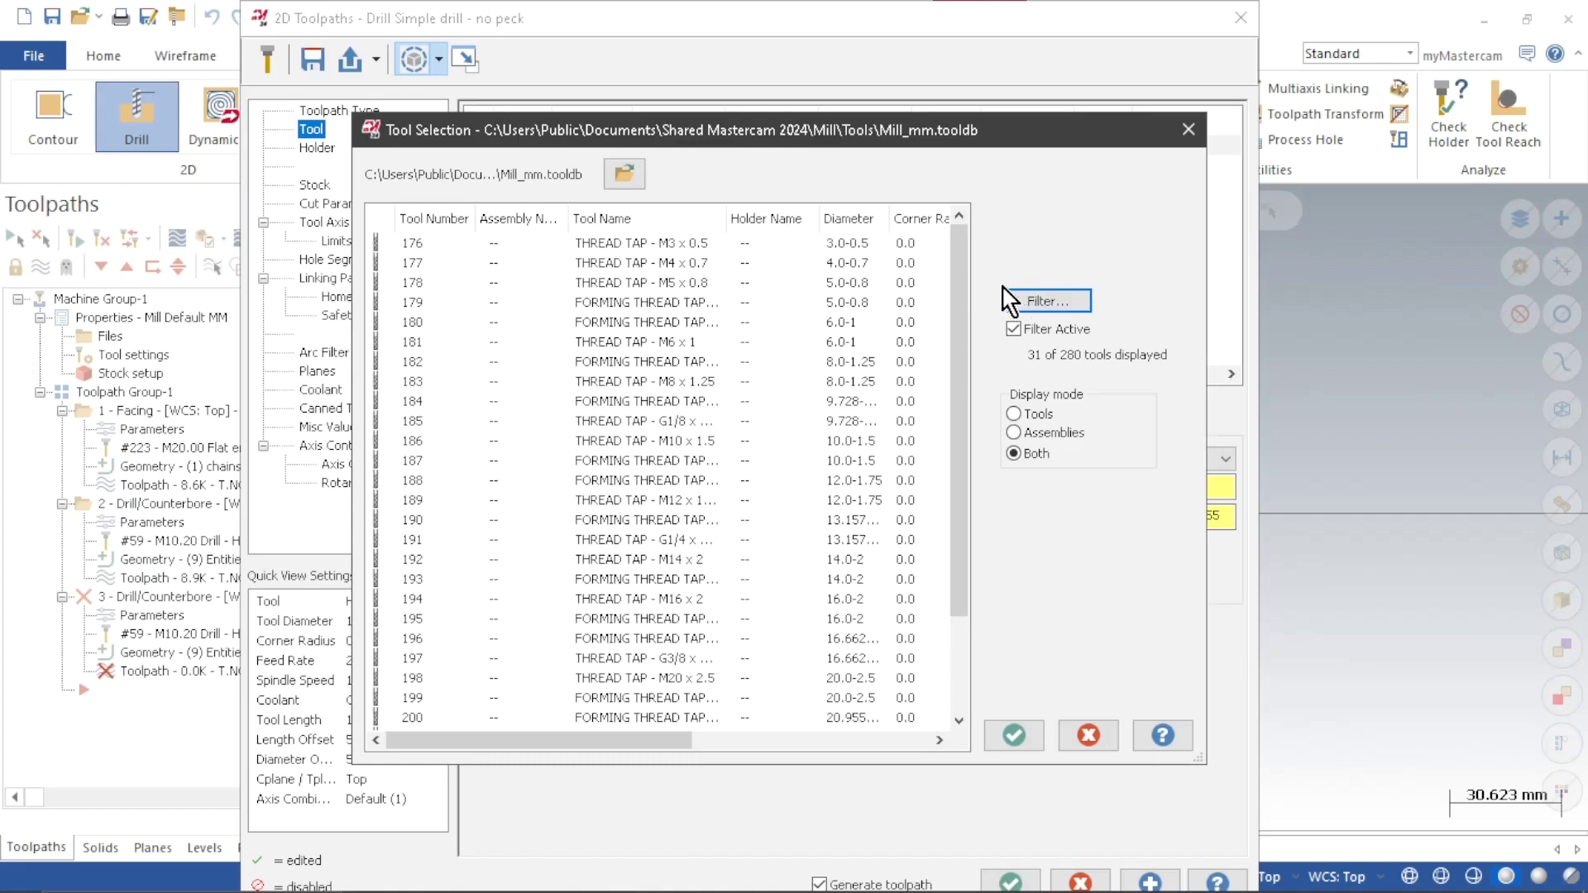
pyautogui.moveTo(957, 299); pyautogui.dragTo(960, 401)
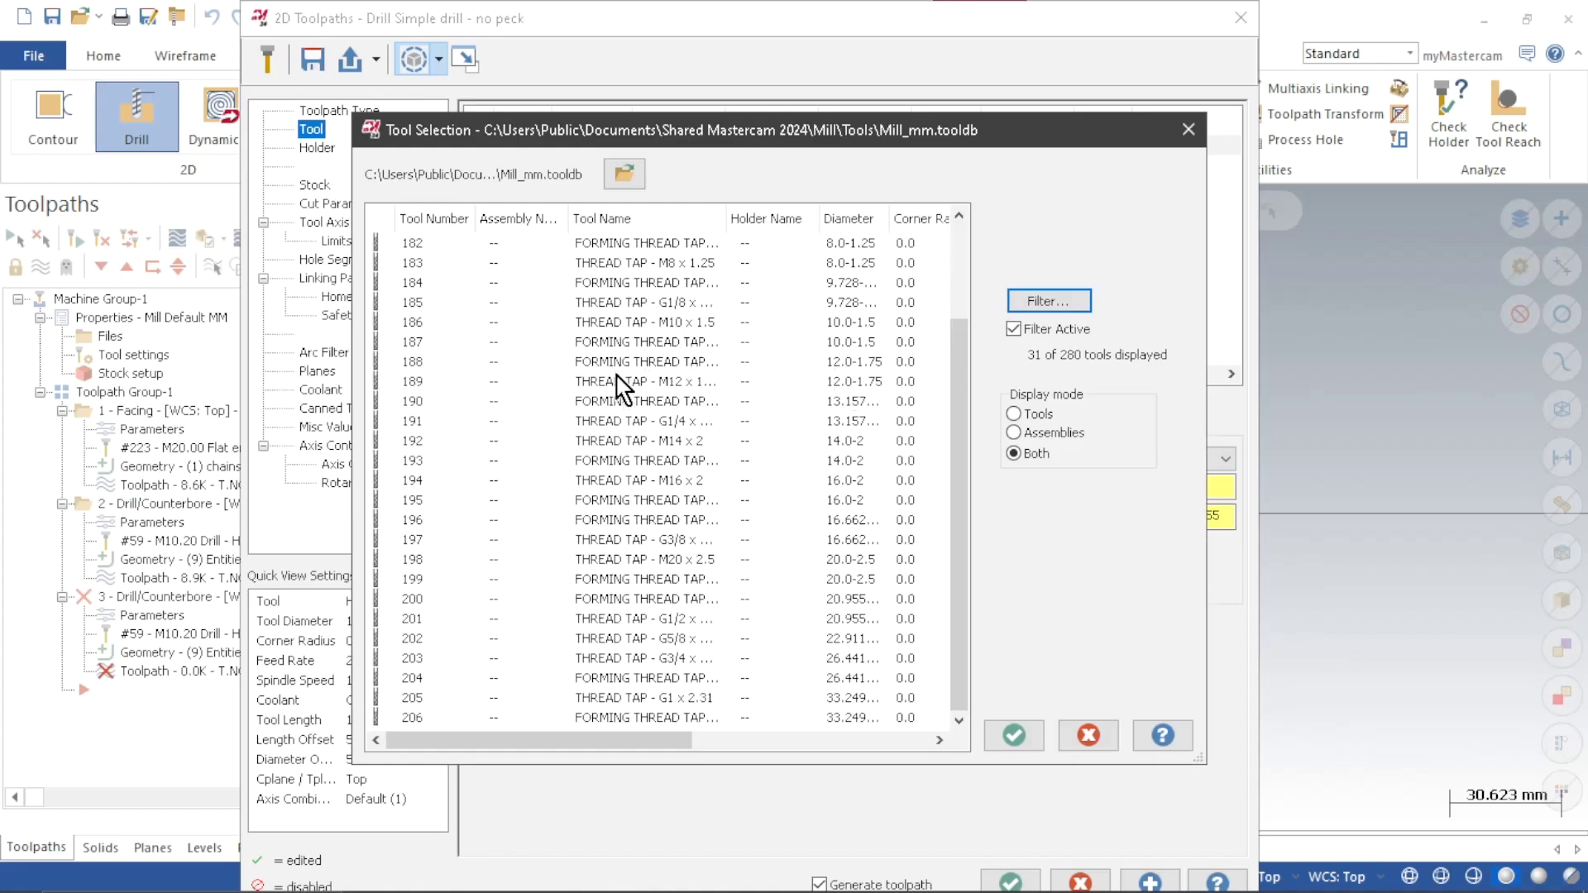
pyautogui.click(649, 383)
pyautogui.click(1013, 735)
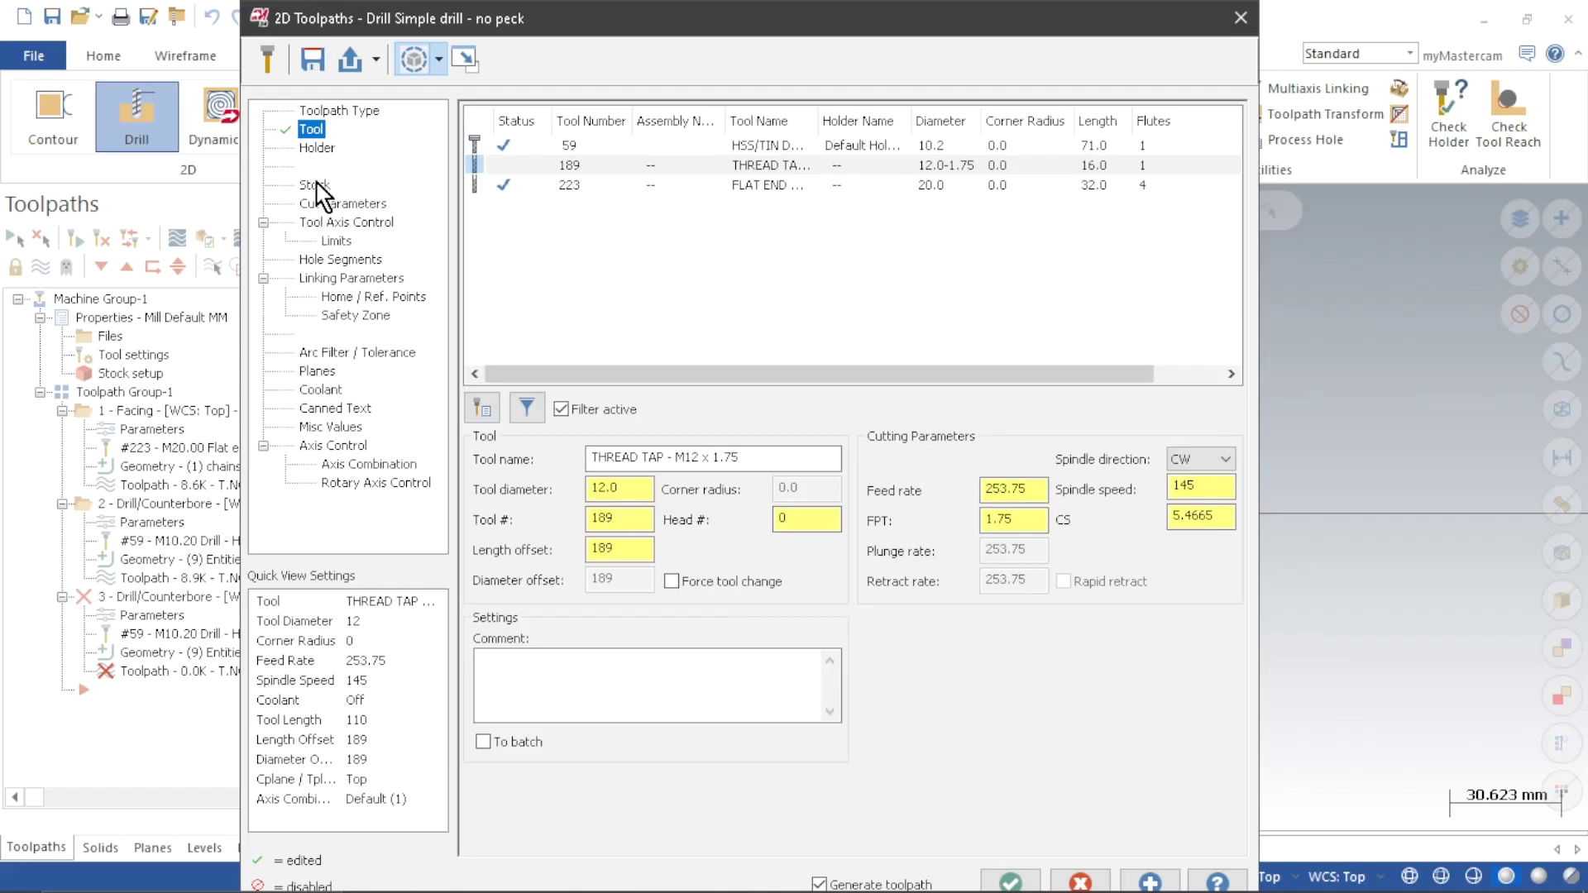
# Set the cycle to Tap, keep the incremental depth of -25 in the linking parameters, and generate the tapping toolpath
pyautogui.click(315, 185)
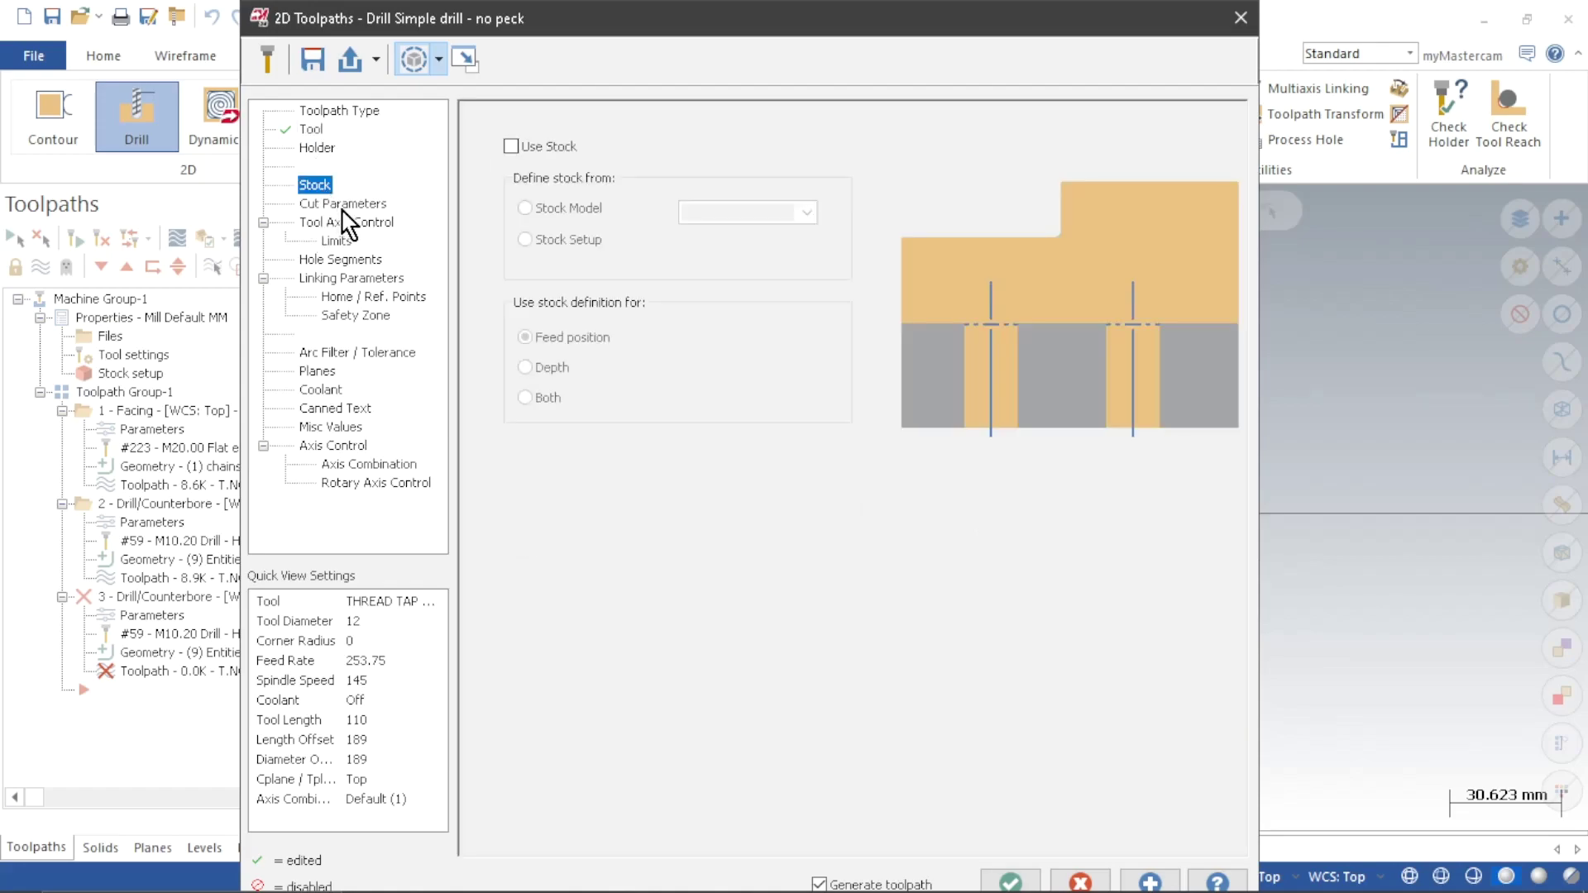
pyautogui.click(342, 204)
pyautogui.click(757, 135)
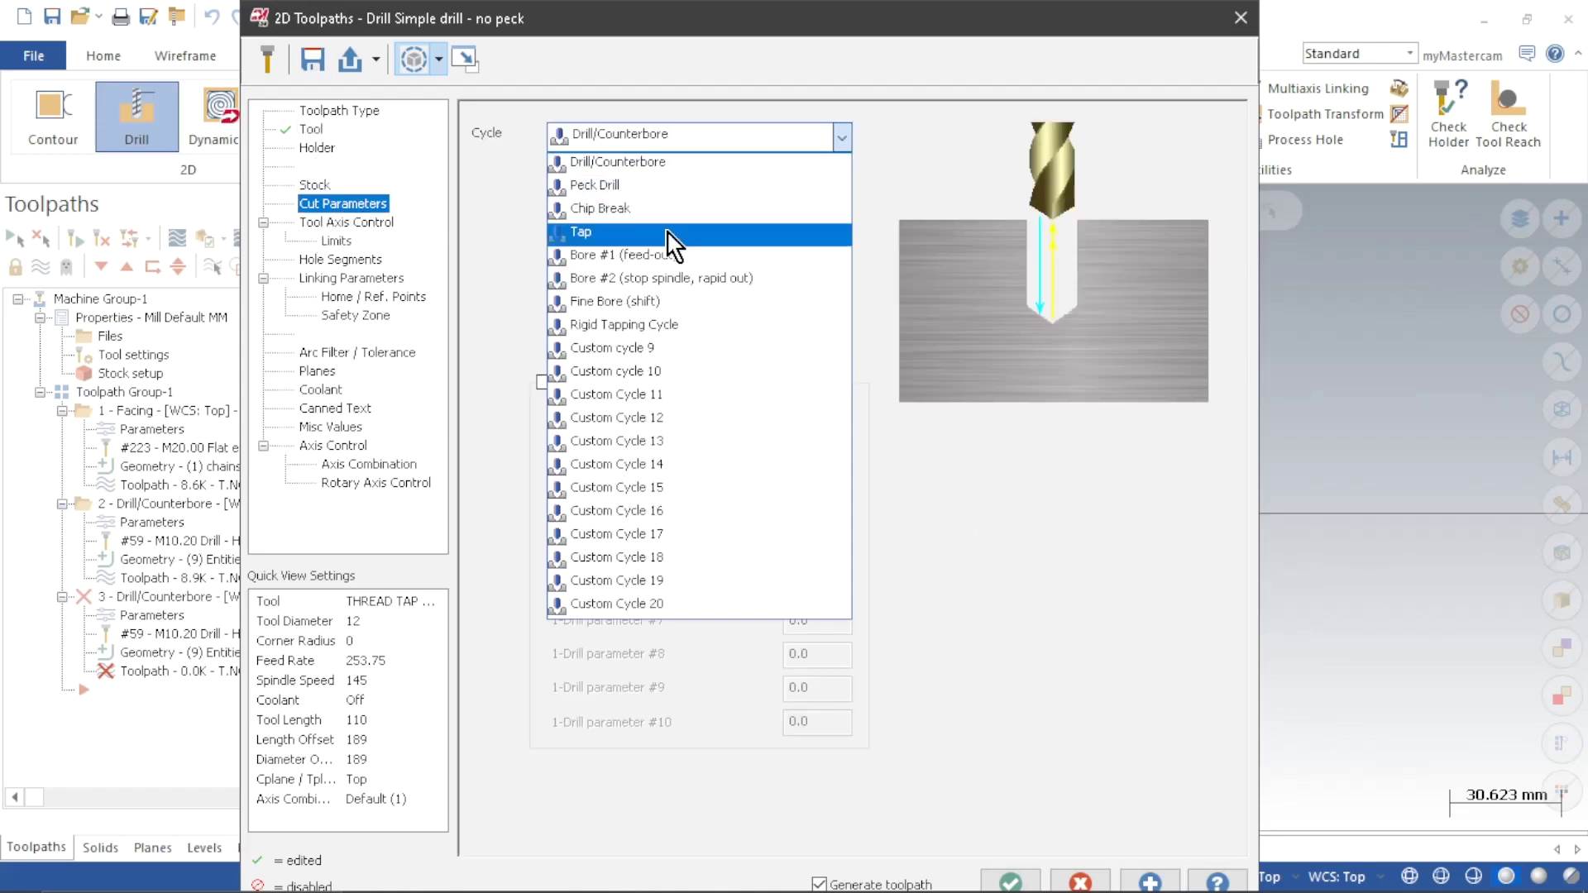
pyautogui.click(662, 233)
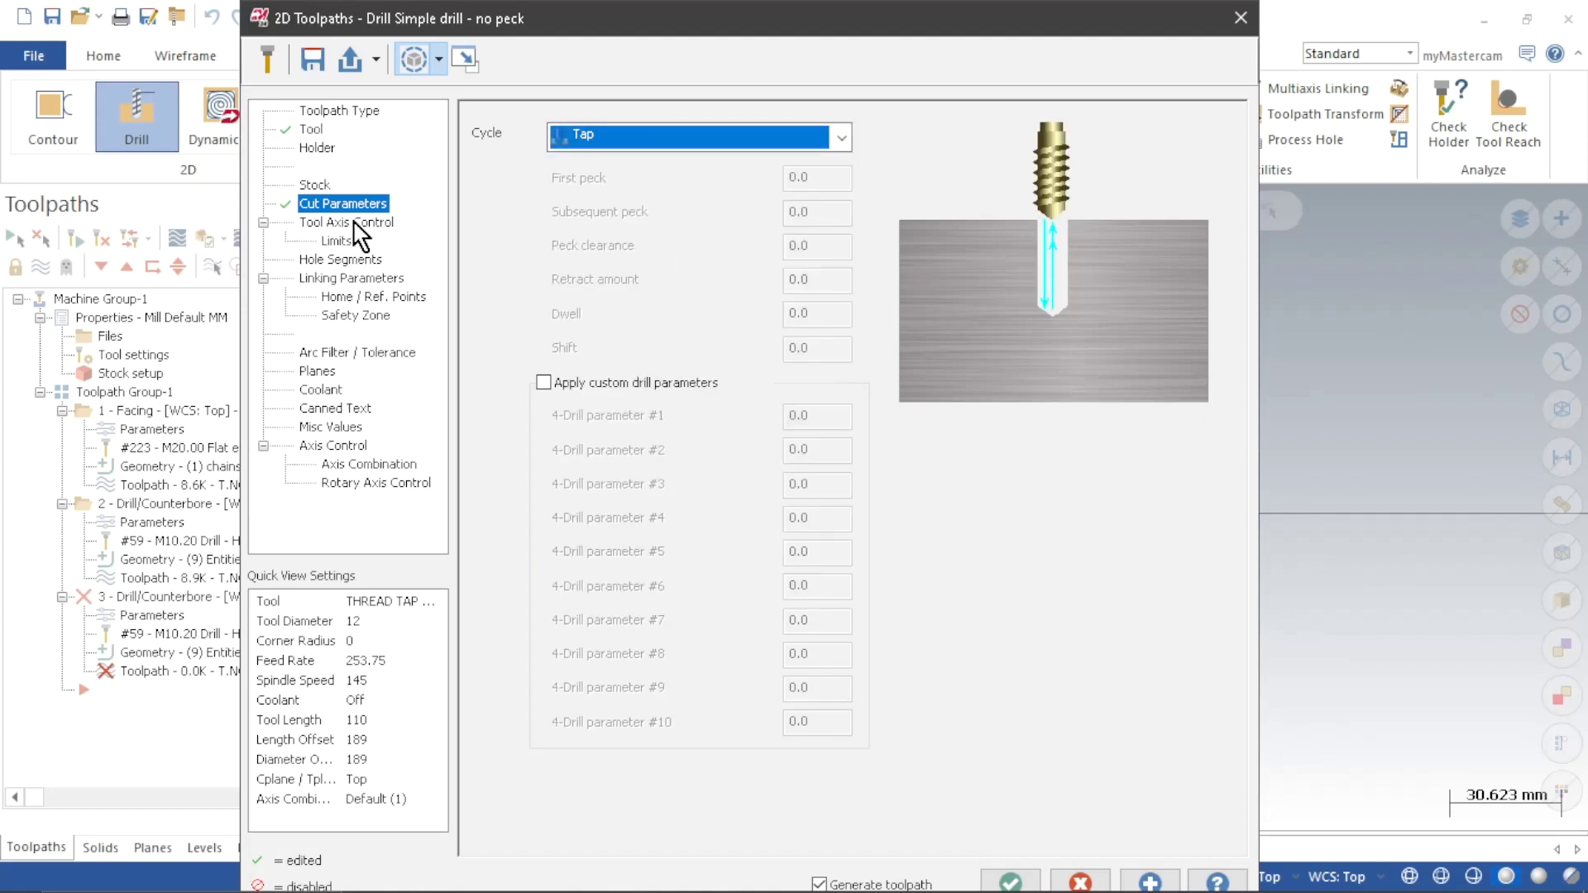
pyautogui.click(327, 279)
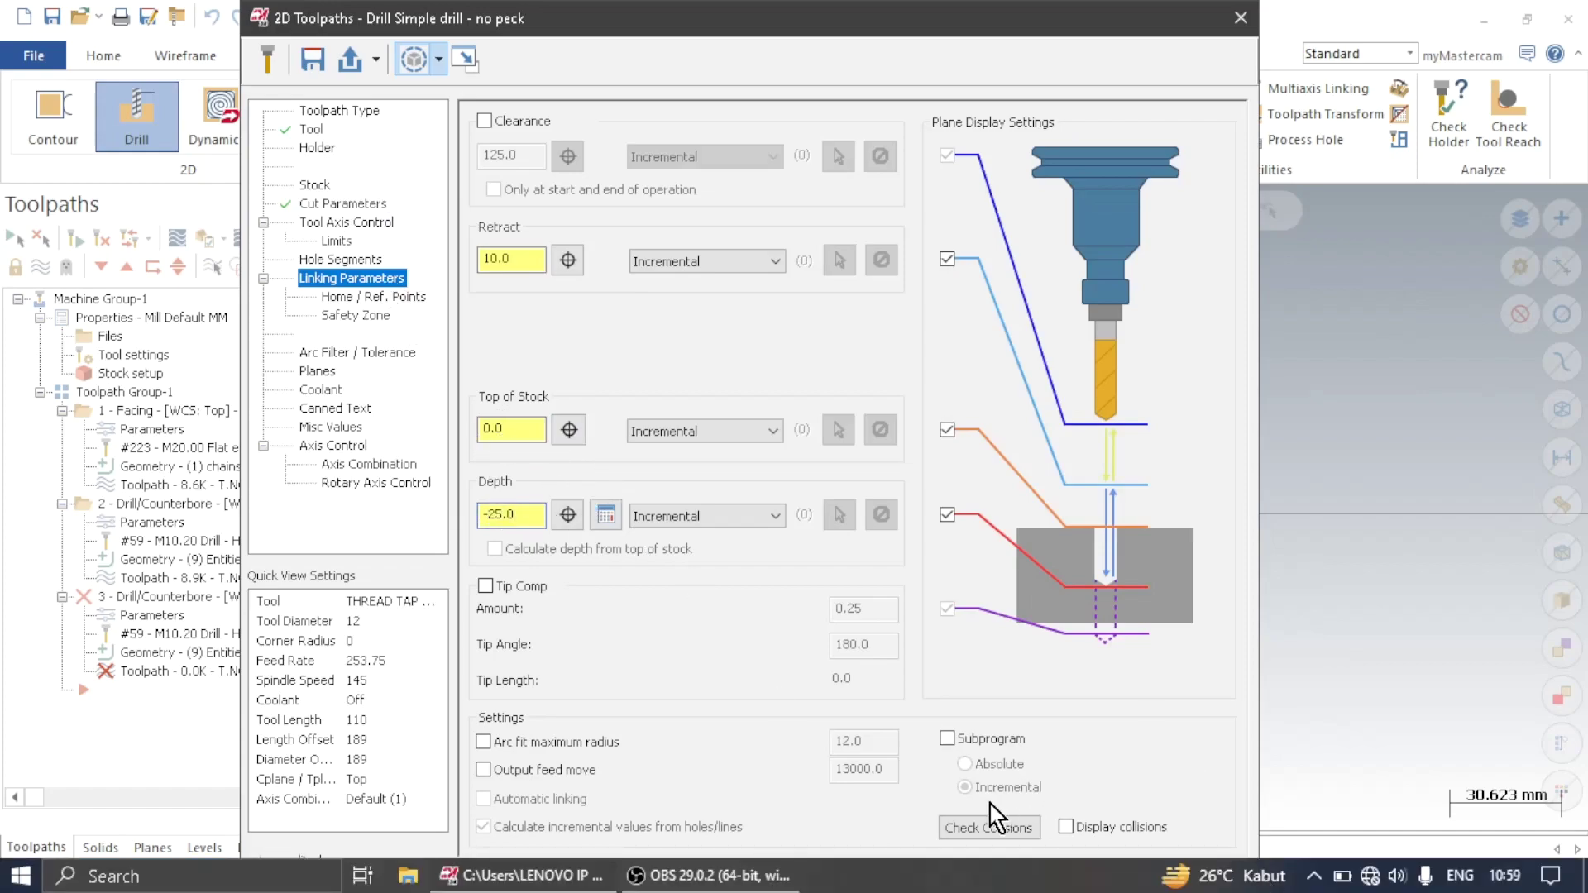
pyautogui.click(1011, 881)
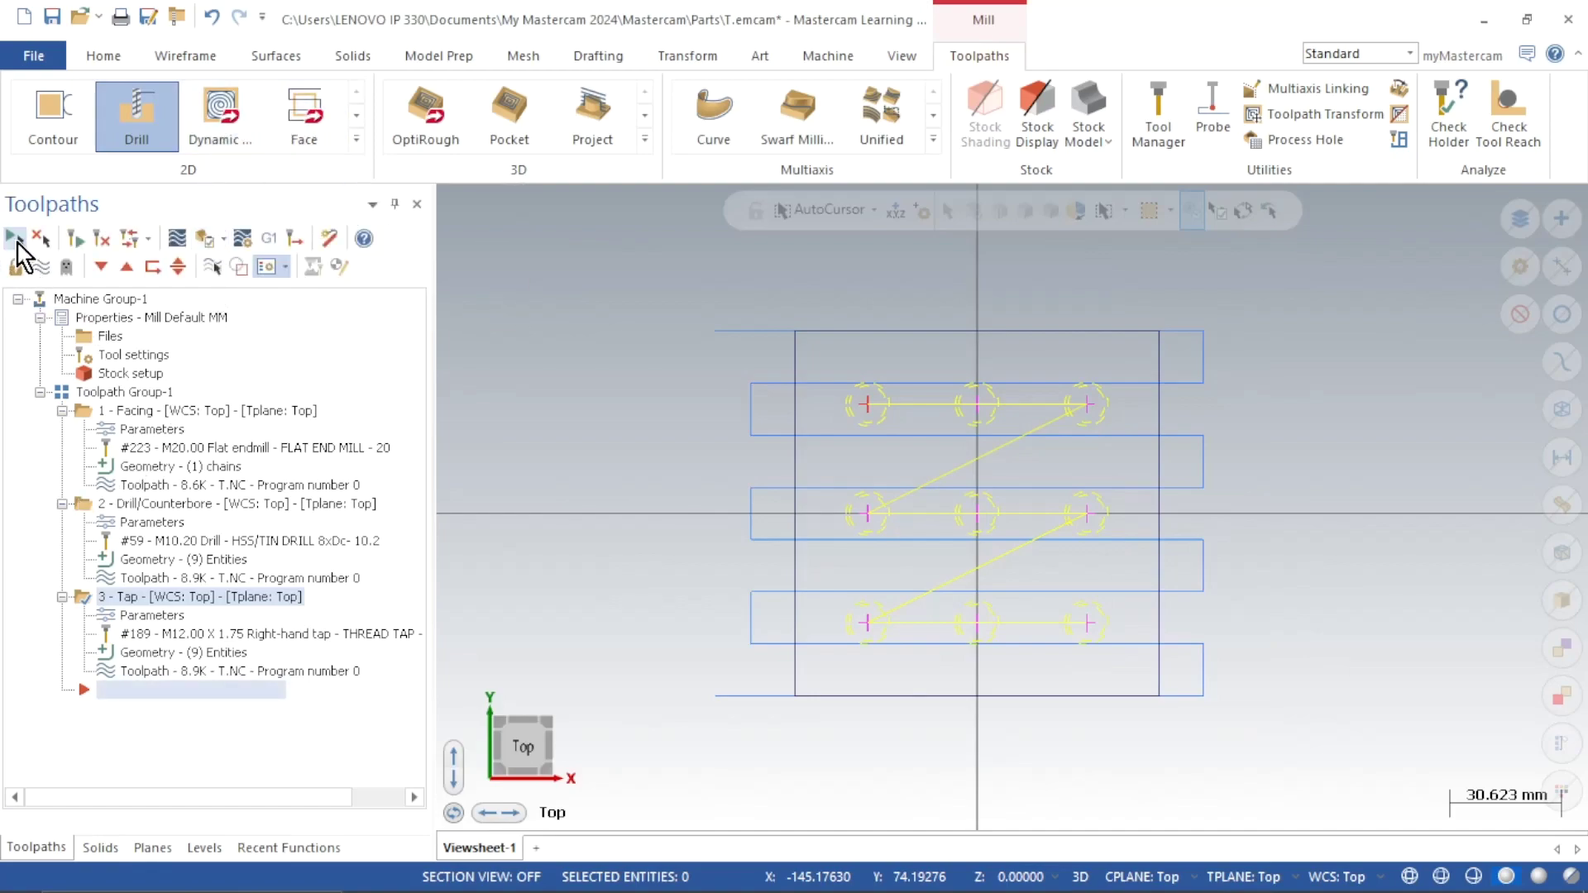
# Verify all three operations in Mastercam Simulator, using the isometric view and playing the machining simulation
pyautogui.click(205, 240)
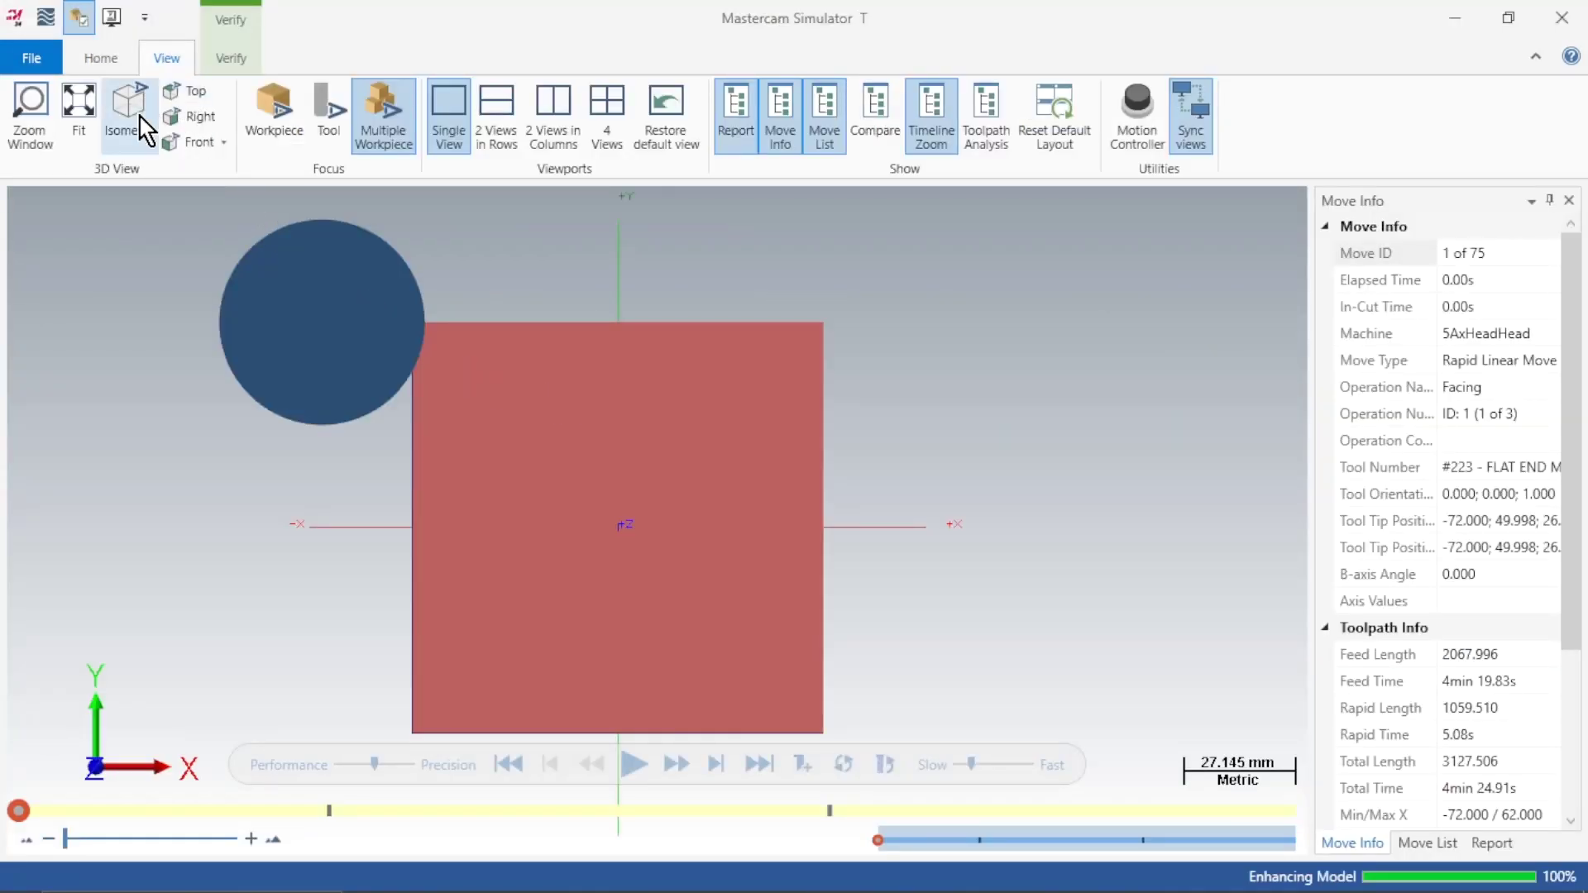
pyautogui.click(139, 125)
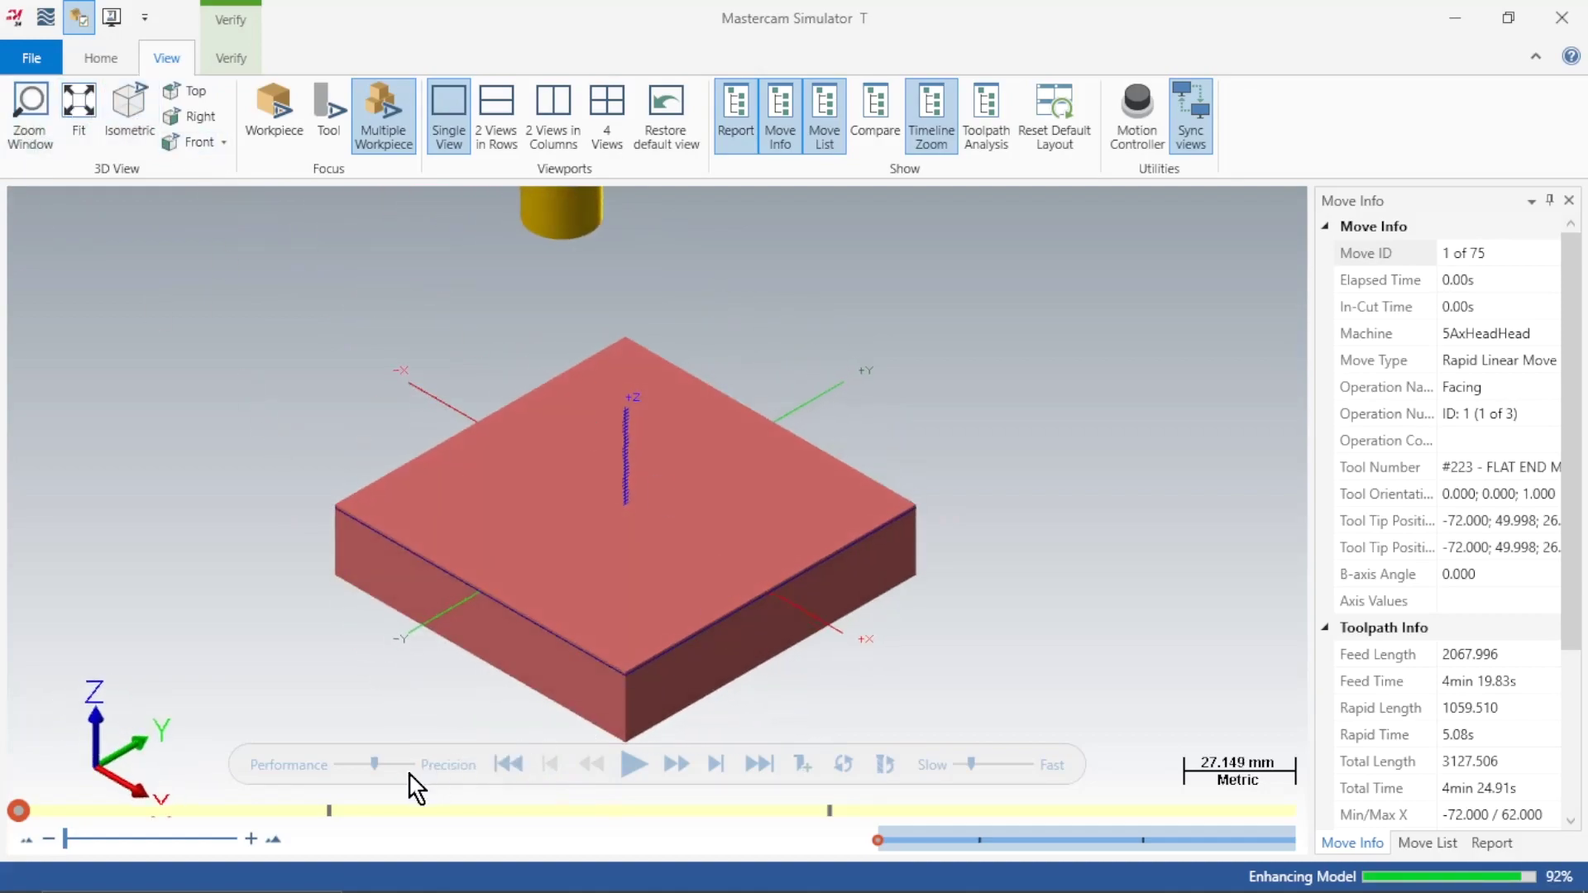
pyautogui.click(638, 771)
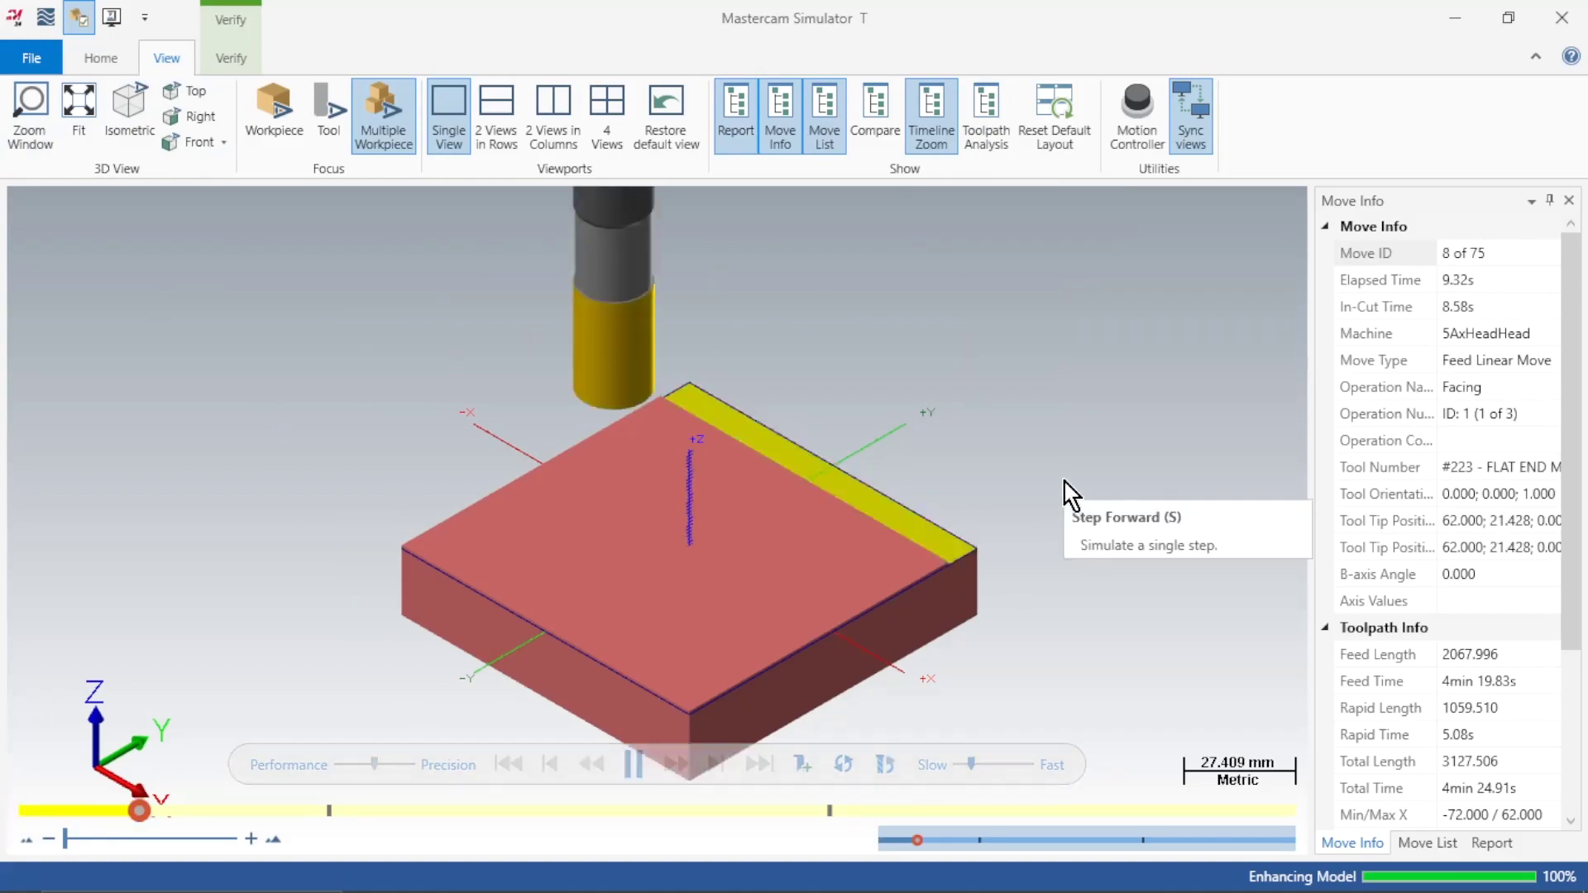